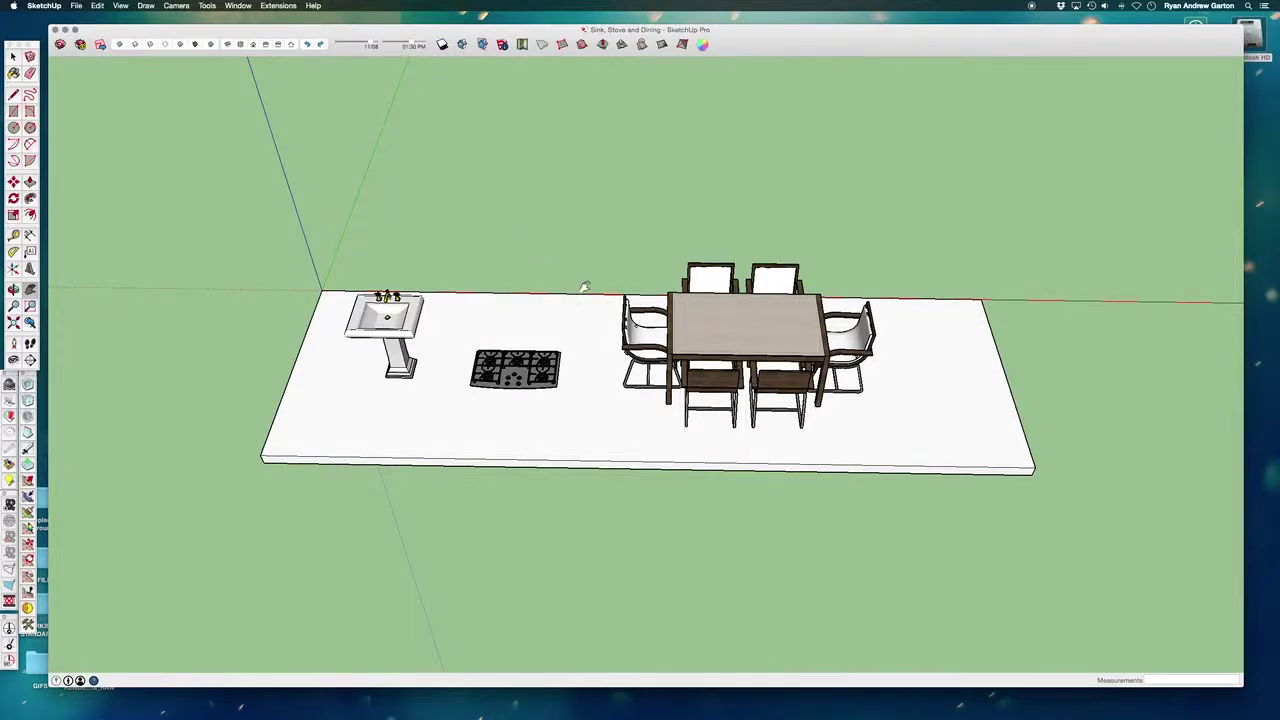
Examine the sink, stove and dining set on the slab from several angles and distances
{"action": "key", "text": "o"}
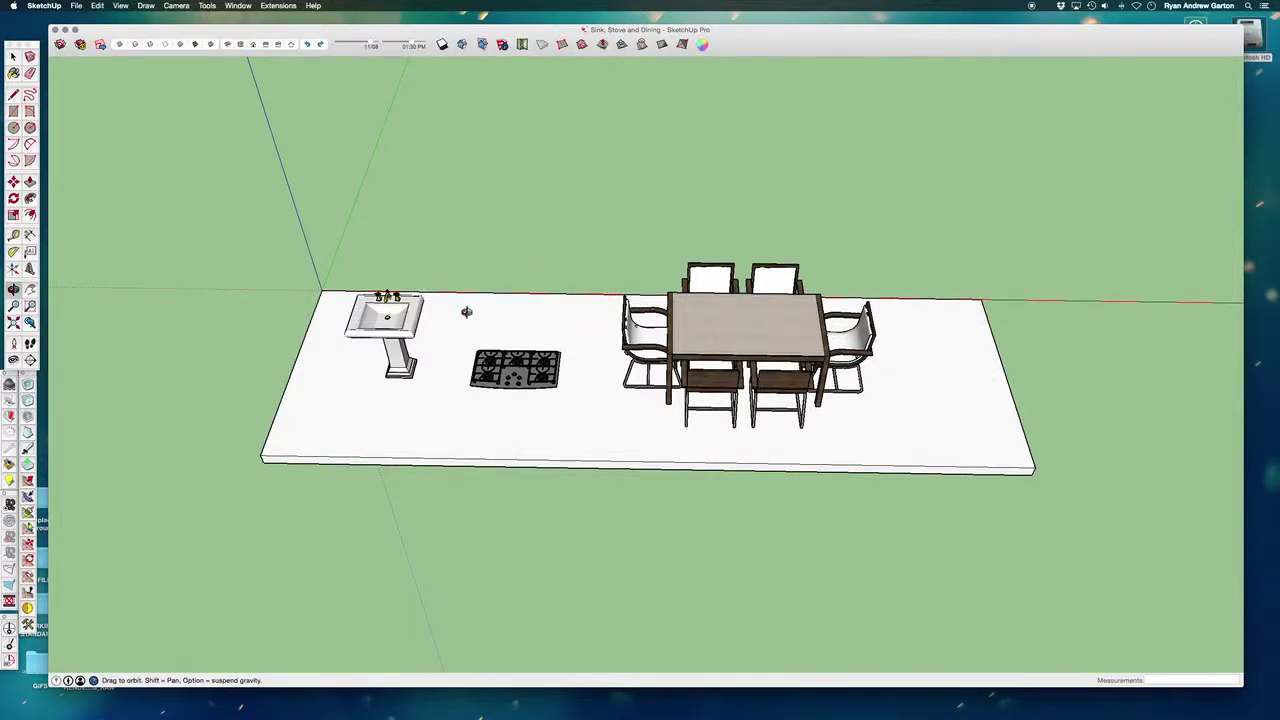
{"action": "left_click_drag", "start_coordinate": [466, 312], "coordinate": [543, 381]}
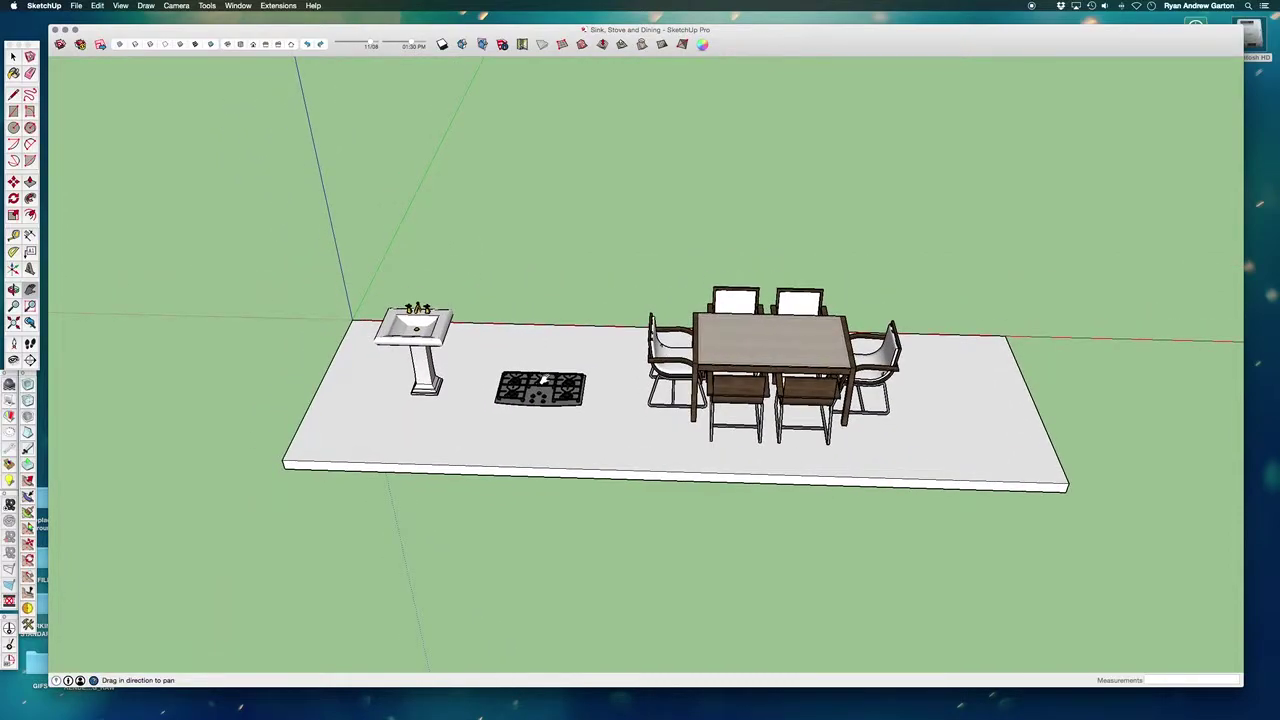
{"action": "scroll", "coordinate": [627, 445], "scroll_direction": "up", "scroll_amount": 5}
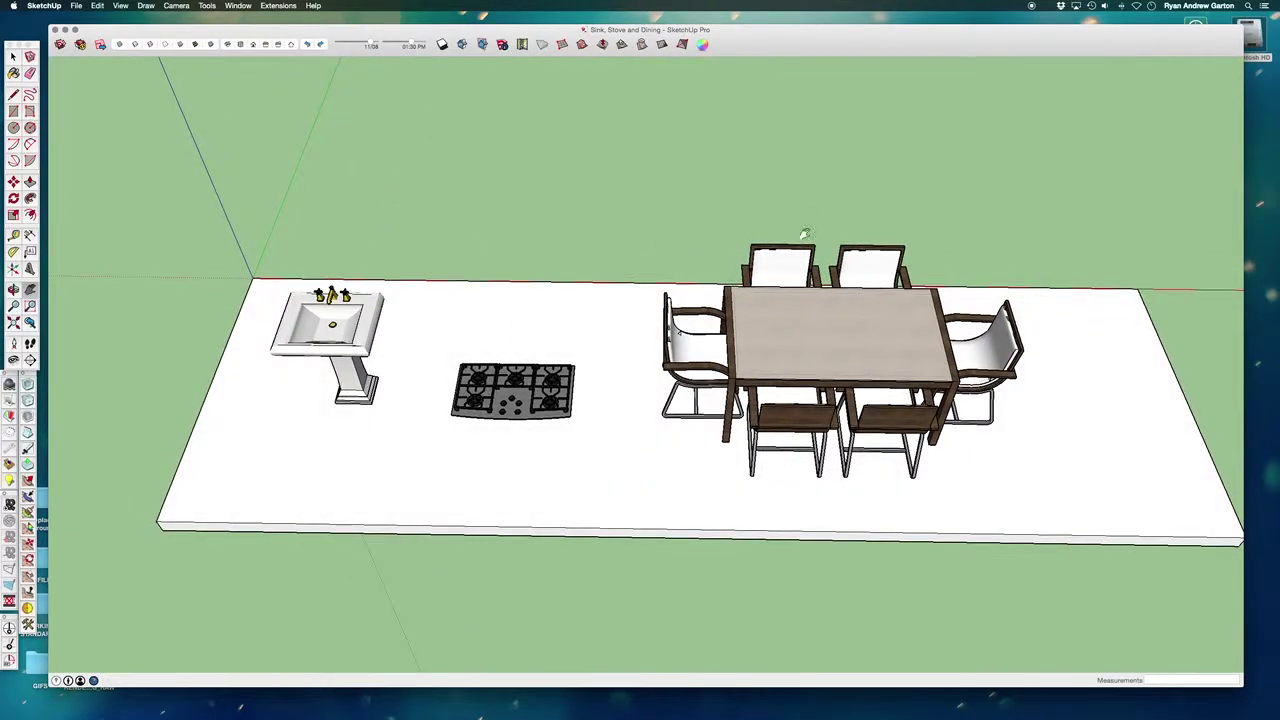
{"action": "left_click_drag", "start_coordinate": [805, 233], "coordinate": [760, 229], "text": "shift"}
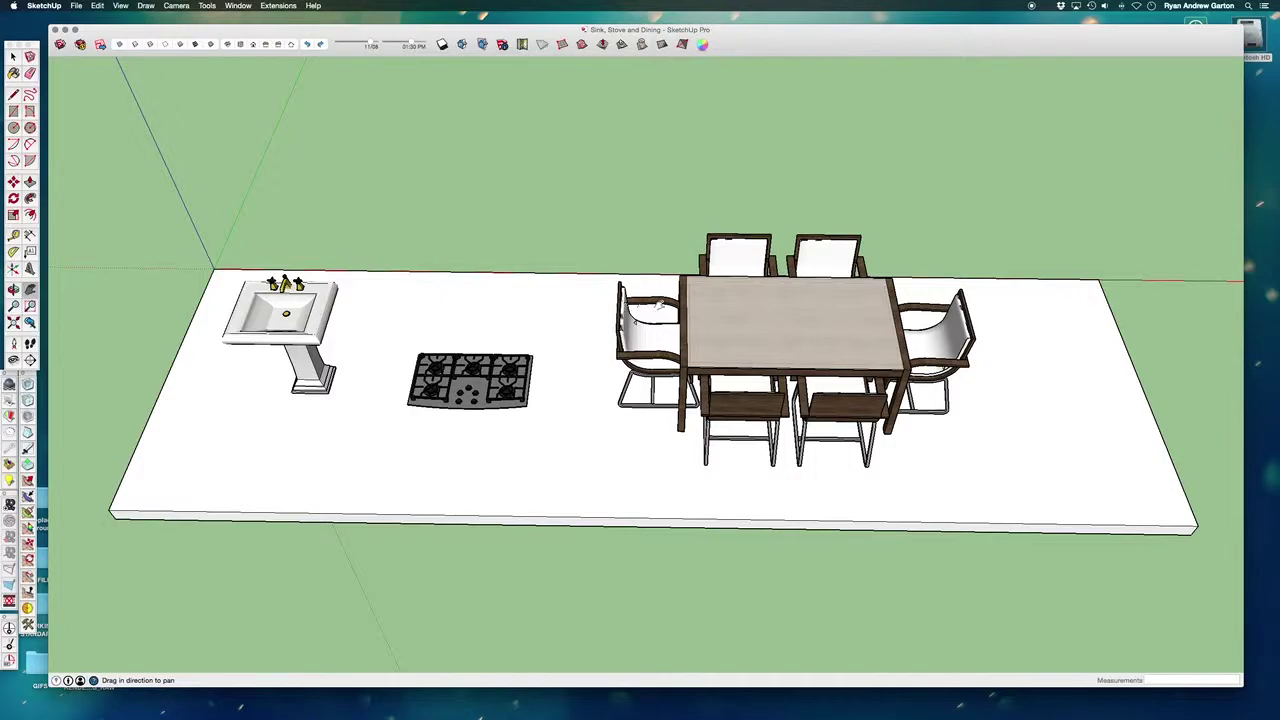
{"action": "left_click_drag", "start_coordinate": [656, 310], "coordinate": [640, 305]}
{"action": "middle_click_drag", "start_coordinate": [616, 194], "coordinate": [589, 211]}
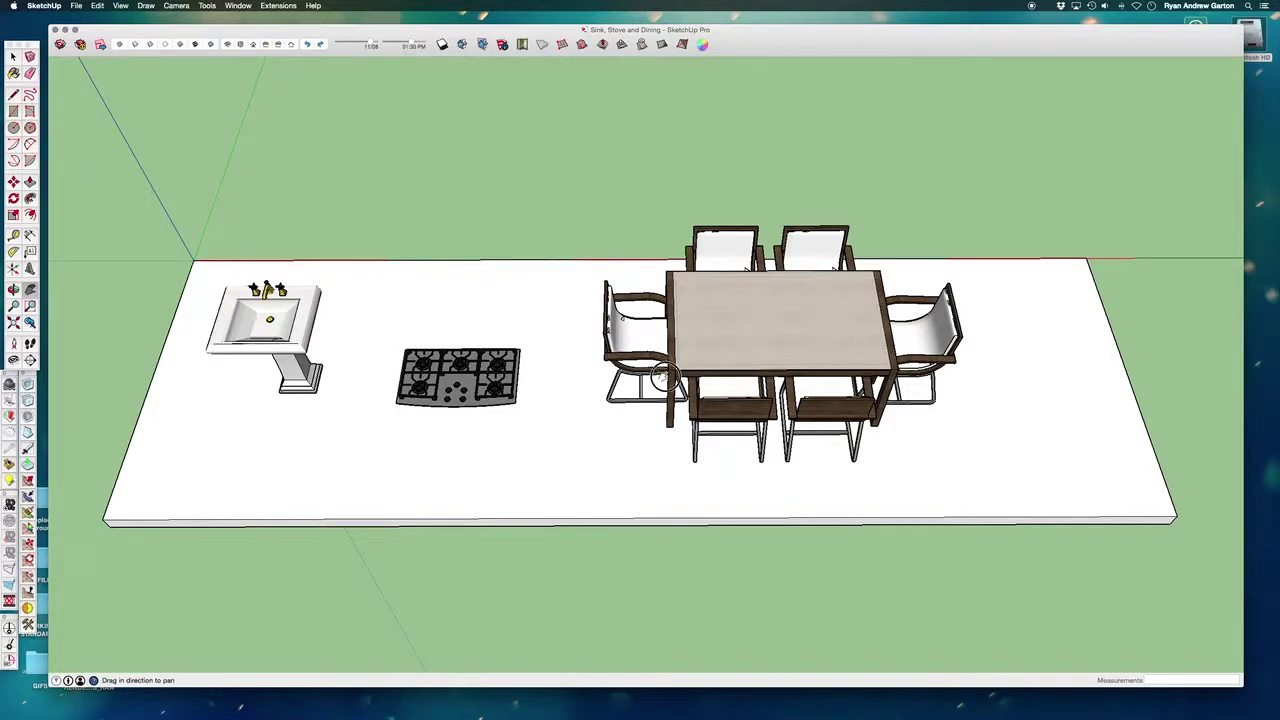
{"action": "left_click_drag", "start_coordinate": [664, 368], "coordinate": [674, 430]}
{"action": "middle_click_drag", "start_coordinate": [674, 430], "coordinate": [804, 300]}
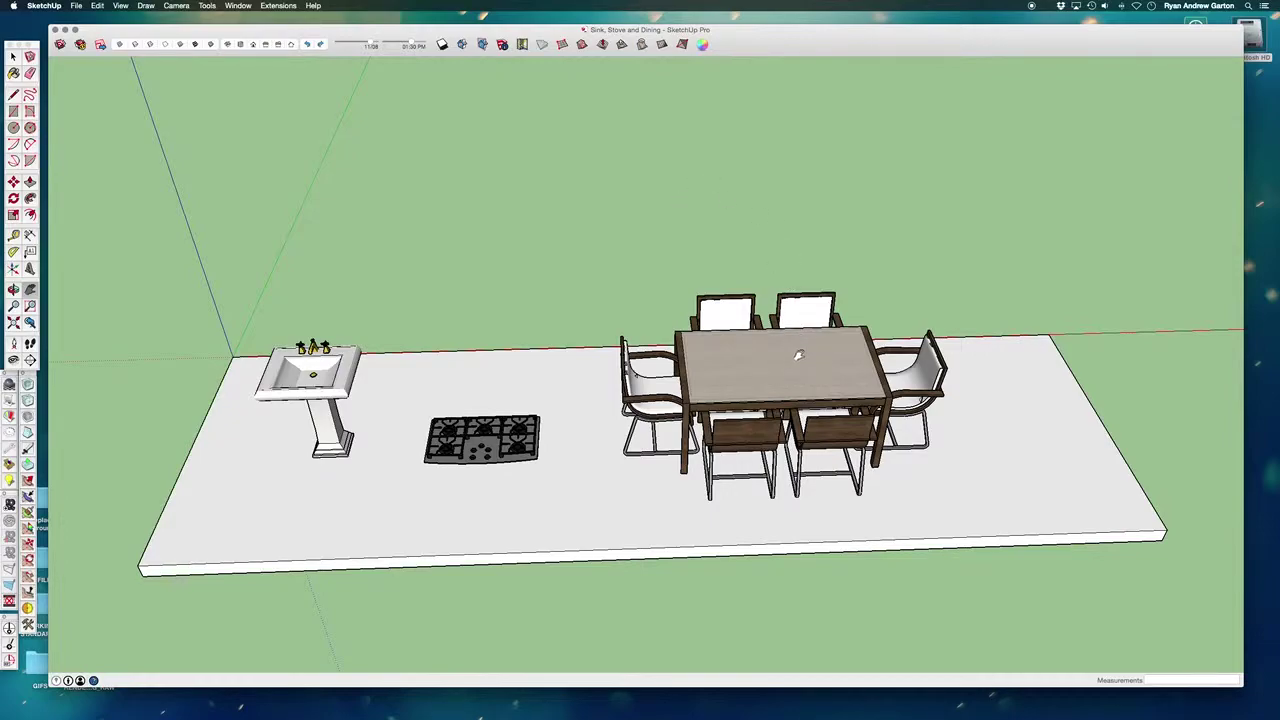
{"action": "middle_click_drag", "start_coordinate": [620, 307], "coordinate": [602, 432], "text": "shift"}
{"action": "scroll", "coordinate": [610, 340], "scroll_direction": "up", "scroll_amount": 2}
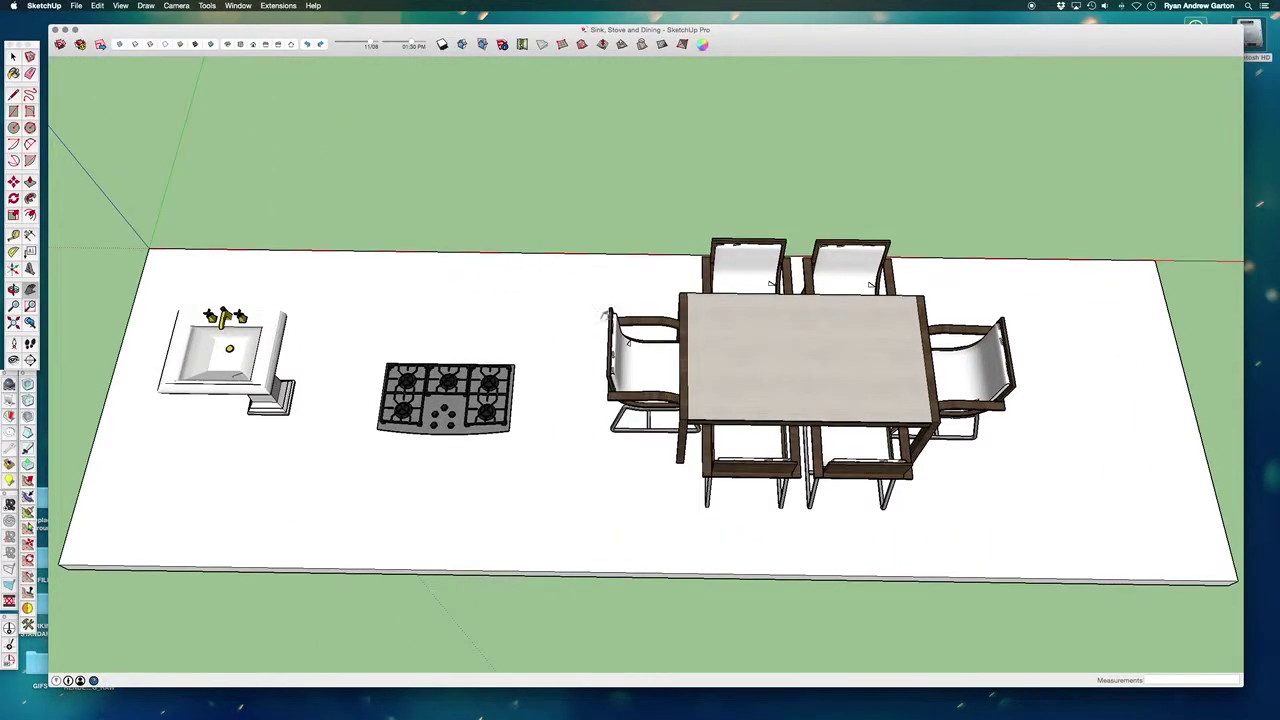
{"action": "middle_click_drag", "start_coordinate": [583, 283], "coordinate": [586, 126]}
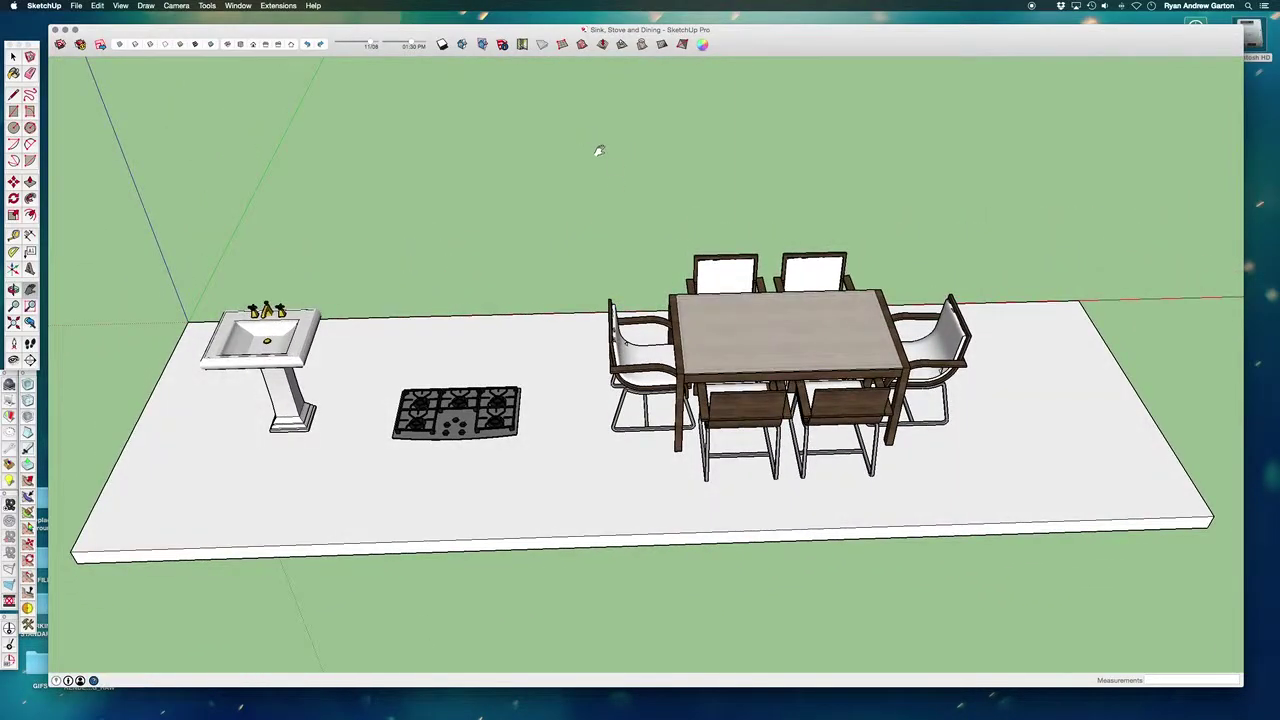
{"action": "mouse_move", "coordinate": [690, 367]}
{"action": "middle_mouse_down"}
{"action": "mouse_move", "coordinate": [680, 254]}
{"action": "mouse_move", "coordinate": [563, 277]}
{"action": "mouse_move", "coordinate": [672, 268]}
{"action": "middle_mouse_up"}
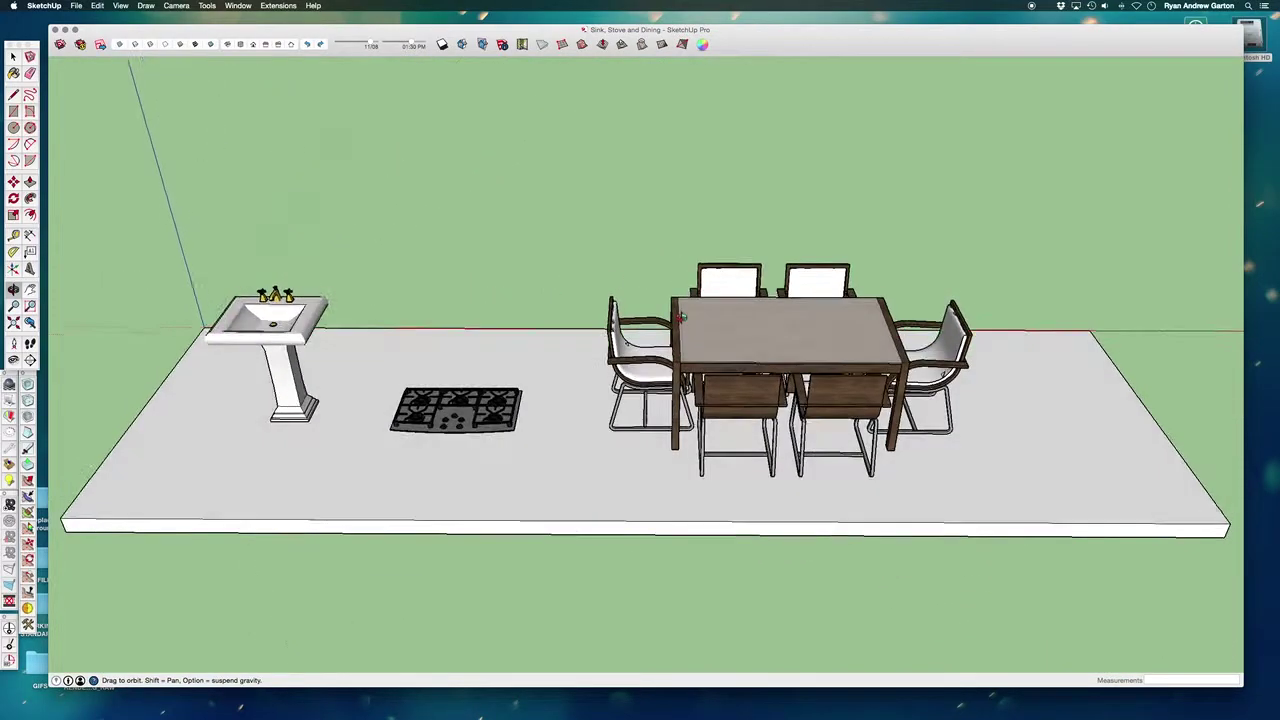
{"action": "middle_click_drag", "start_coordinate": [546, 366], "coordinate": [536, 479]}
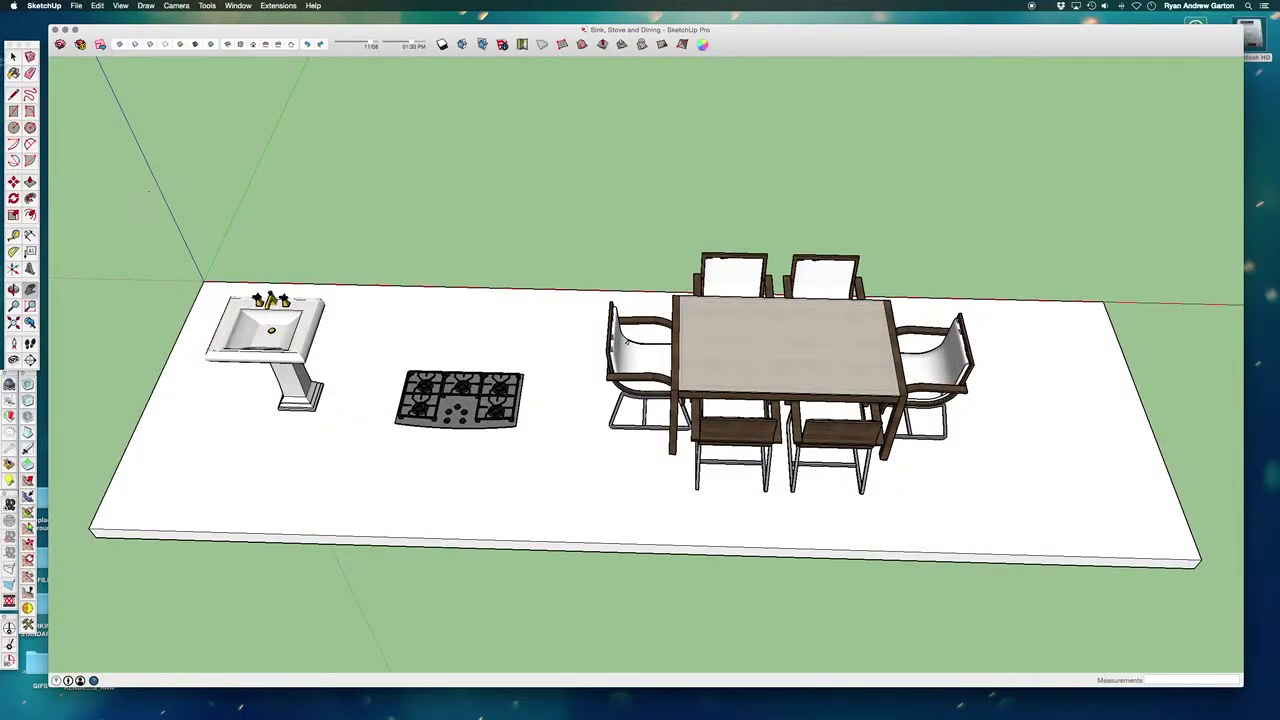
Inspect the sink, stove and dining set as separate objects by selecting them individually, ending with the stove
{"action": "left_click", "coordinate": [13, 56]}
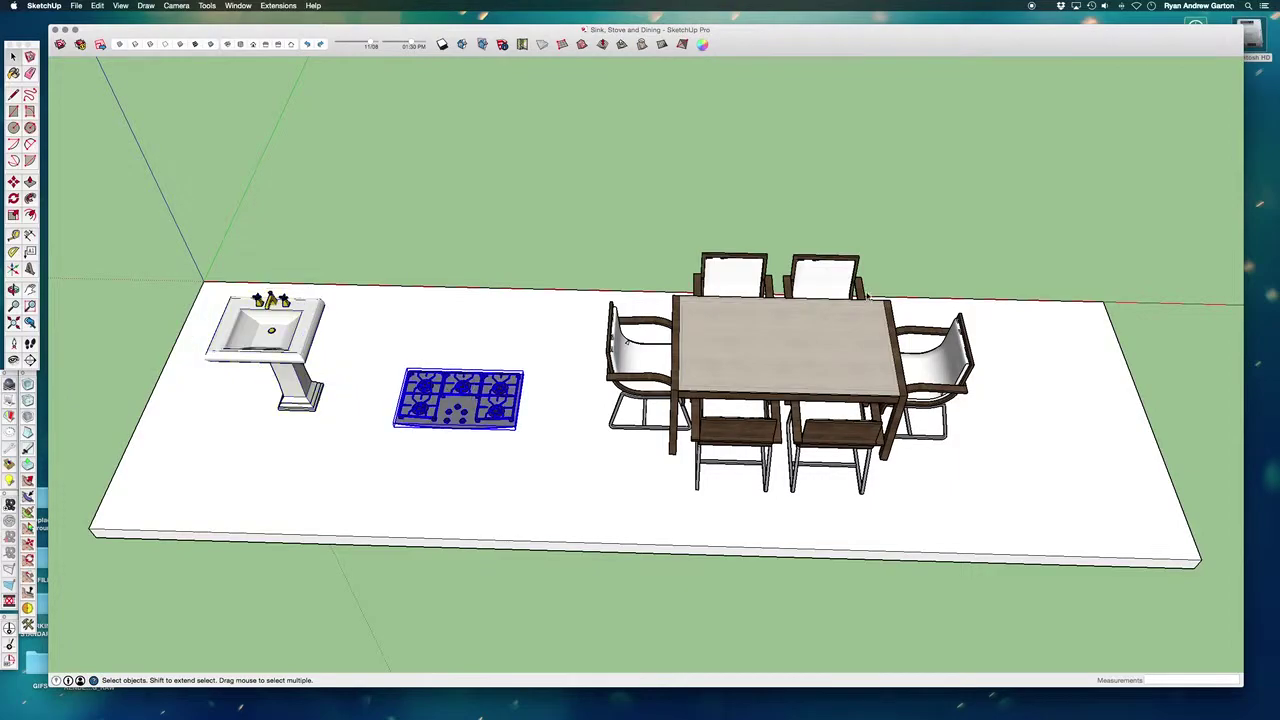
{"action": "middle_click_drag", "start_coordinate": [730, 440], "coordinate": [762, 498]}
{"action": "scroll", "coordinate": [520, 385], "scroll_direction": "up", "scroll_amount": 5}
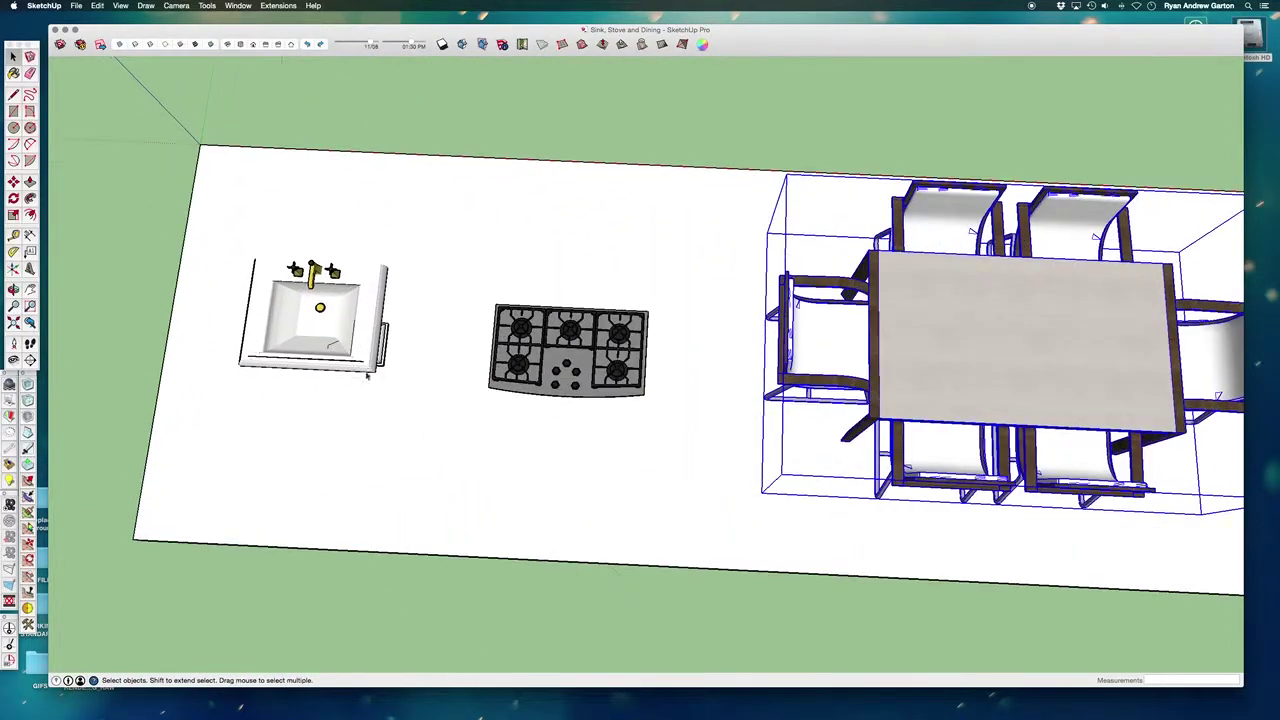
{"action": "left_click", "coordinate": [343, 340]}
{"action": "scroll", "coordinate": [668, 323], "scroll_direction": "down", "scroll_amount": 2}
{"action": "left_click", "coordinate": [668, 326]}
{"action": "scroll", "coordinate": [414, 336], "scroll_direction": "down", "scroll_amount": 3}
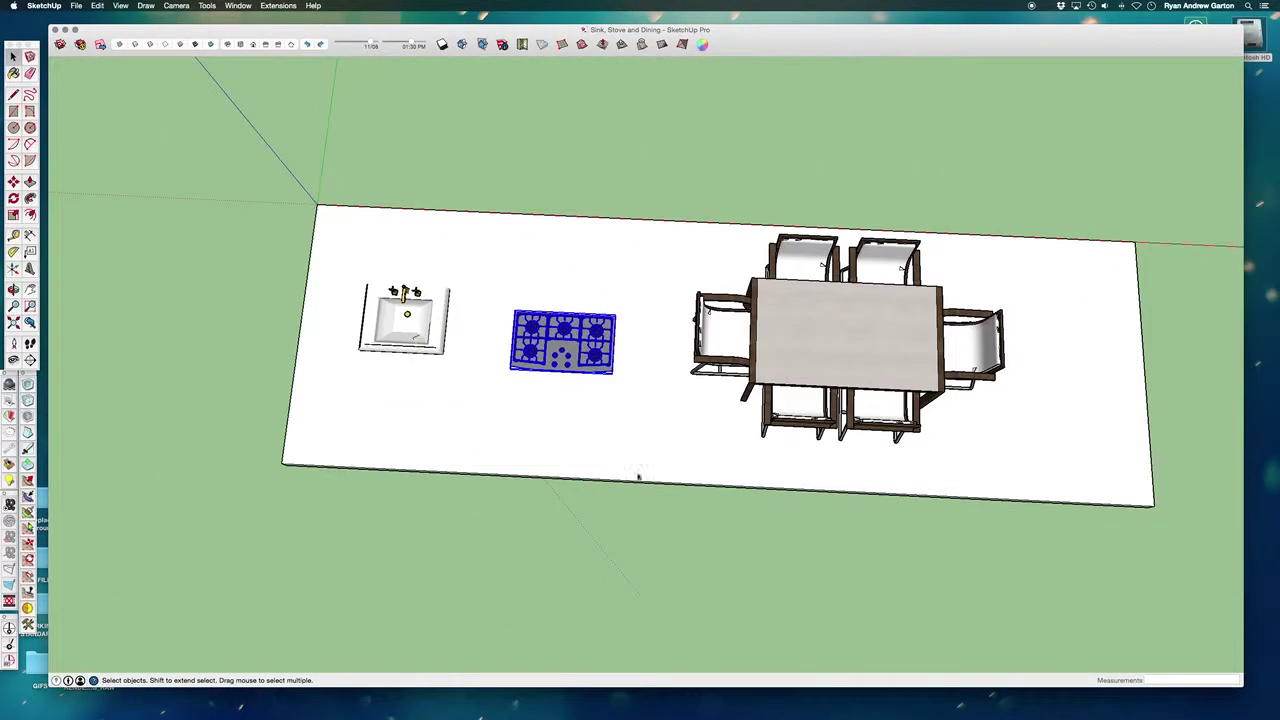
Frame the whole slab with its furniture in an angled perspective view from the front
{"action": "middle_click_drag", "start_coordinate": [637, 477], "coordinate": [812, 223]}
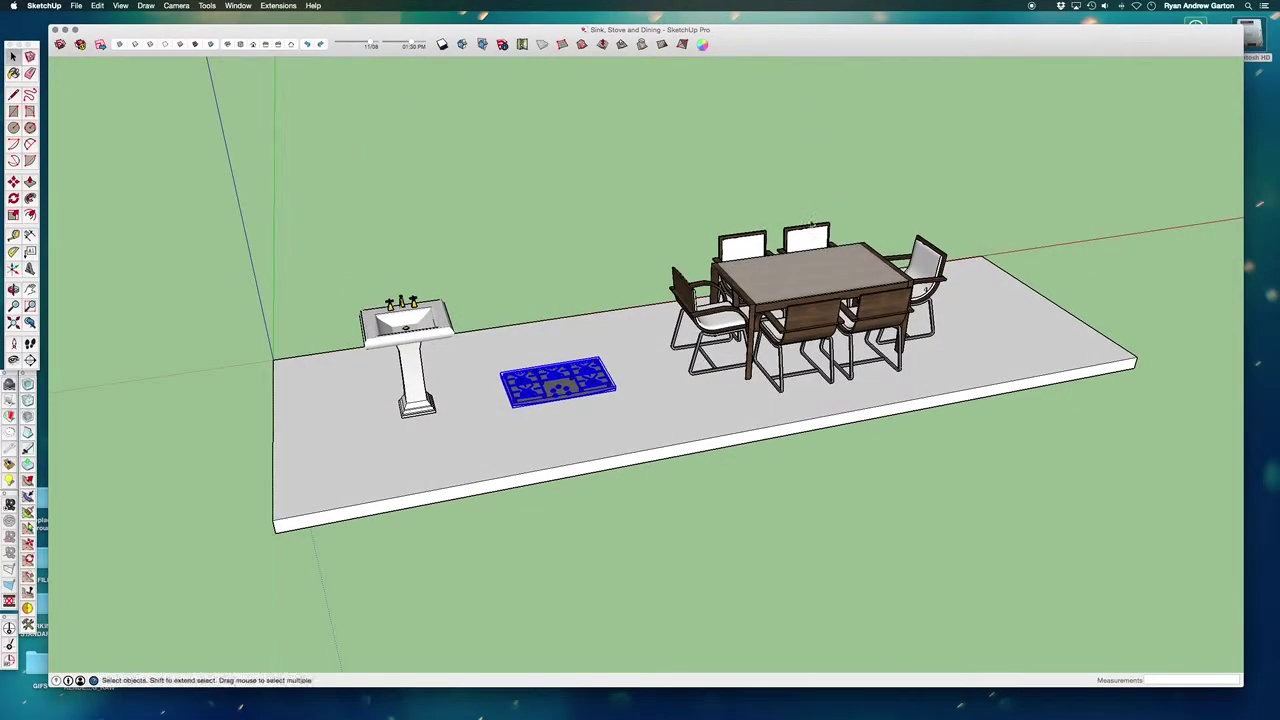
{"action": "middle_click_drag", "start_coordinate": [509, 377], "coordinate": [667, 470]}
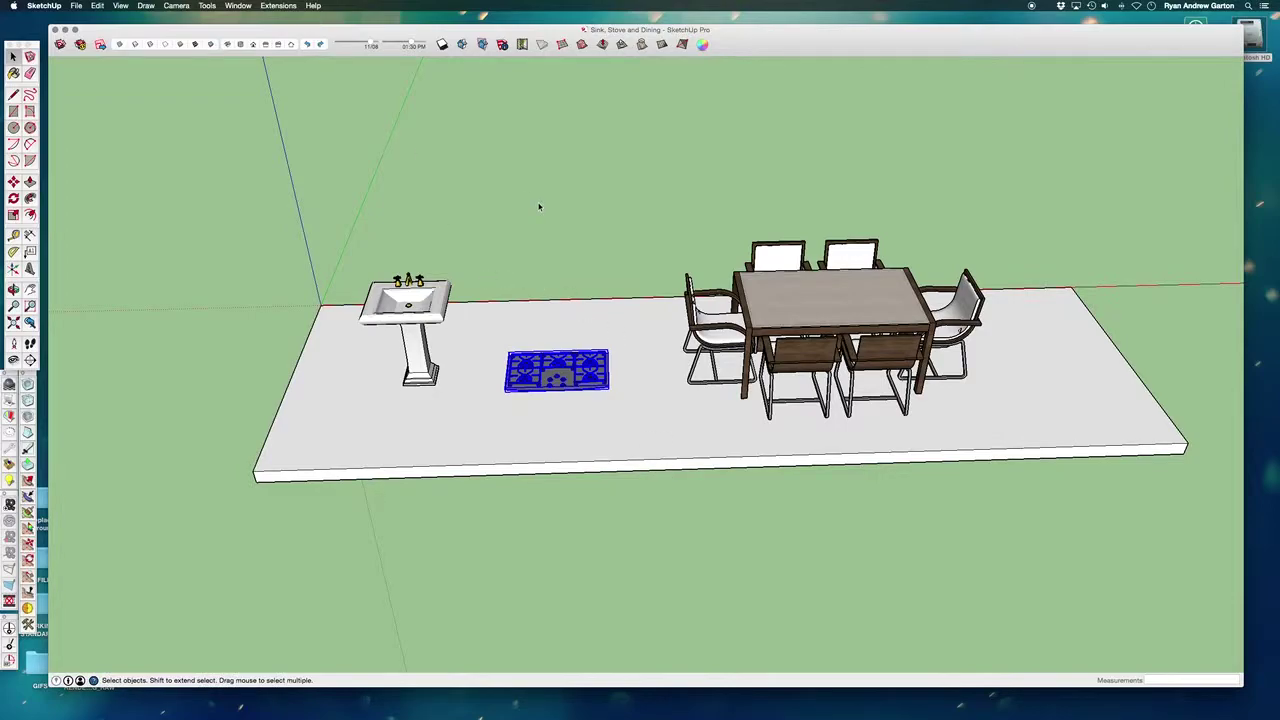
{"action": "scroll", "coordinate": [666, 400], "scroll_direction": "down", "scroll_amount": 3}
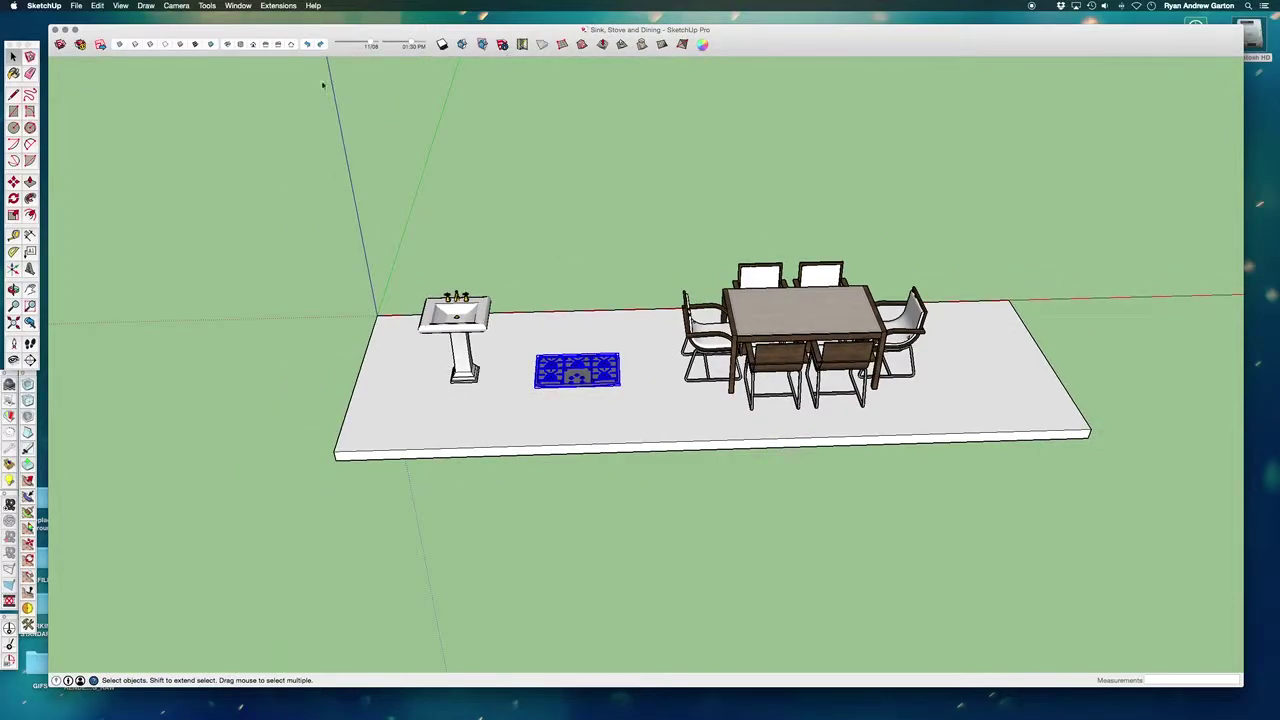
{"action": "scroll", "coordinate": [597, 420], "scroll_direction": "down", "scroll_amount": 3}
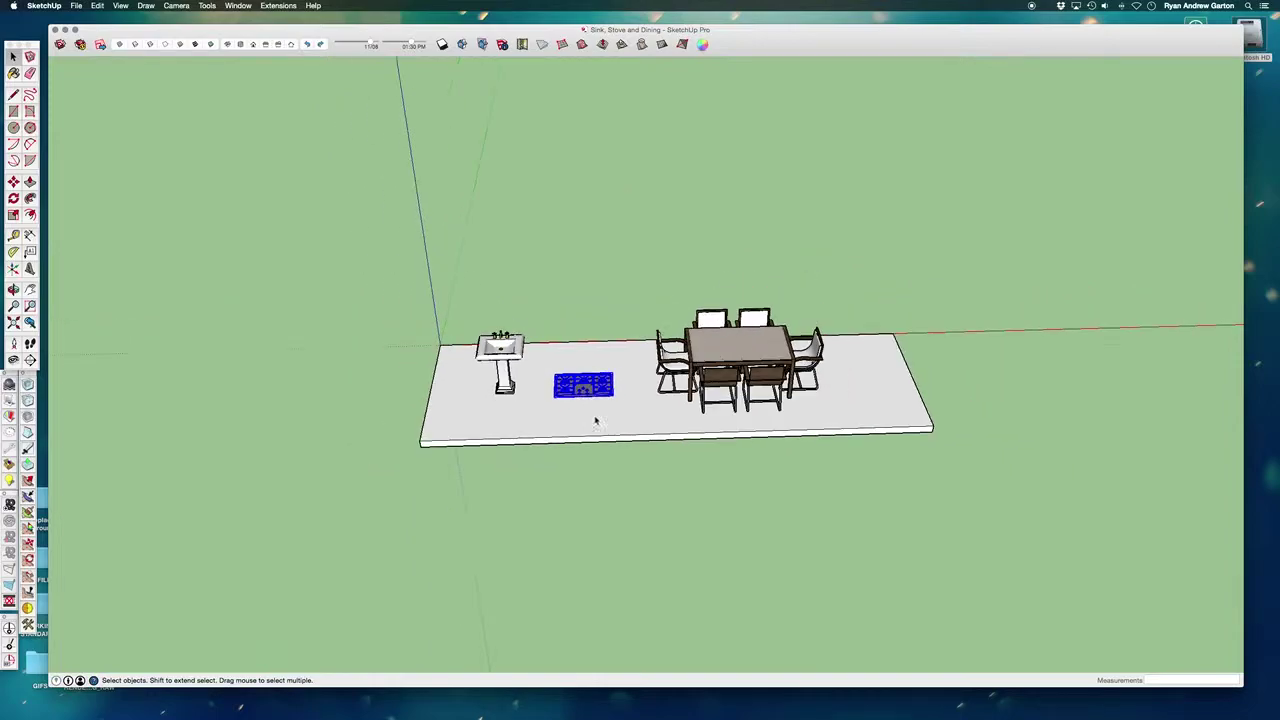
{"action": "middle_click_drag", "start_coordinate": [461, 312], "coordinate": [434, 384]}
{"action": "scroll", "coordinate": [869, 420], "scroll_direction": "up", "scroll_amount": 3}
{"action": "scroll", "coordinate": [662, 368], "scroll_direction": "up", "scroll_amount": 1}
{"action": "middle_click_drag", "start_coordinate": [662, 367], "coordinate": [665, 306]}
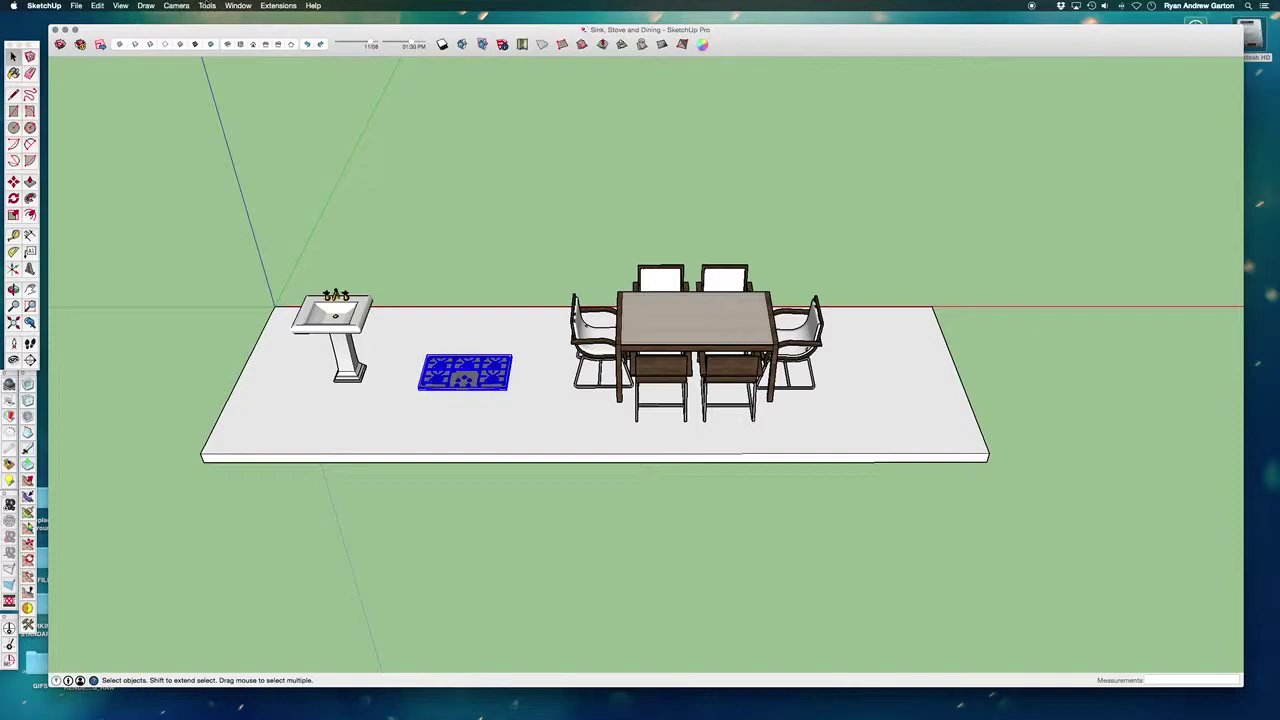
Save the current perspective view as a new scene named PERSP
{"action": "left_click", "coordinate": [236, 5]}
{"action": "left_click", "coordinate": [243, 124]}
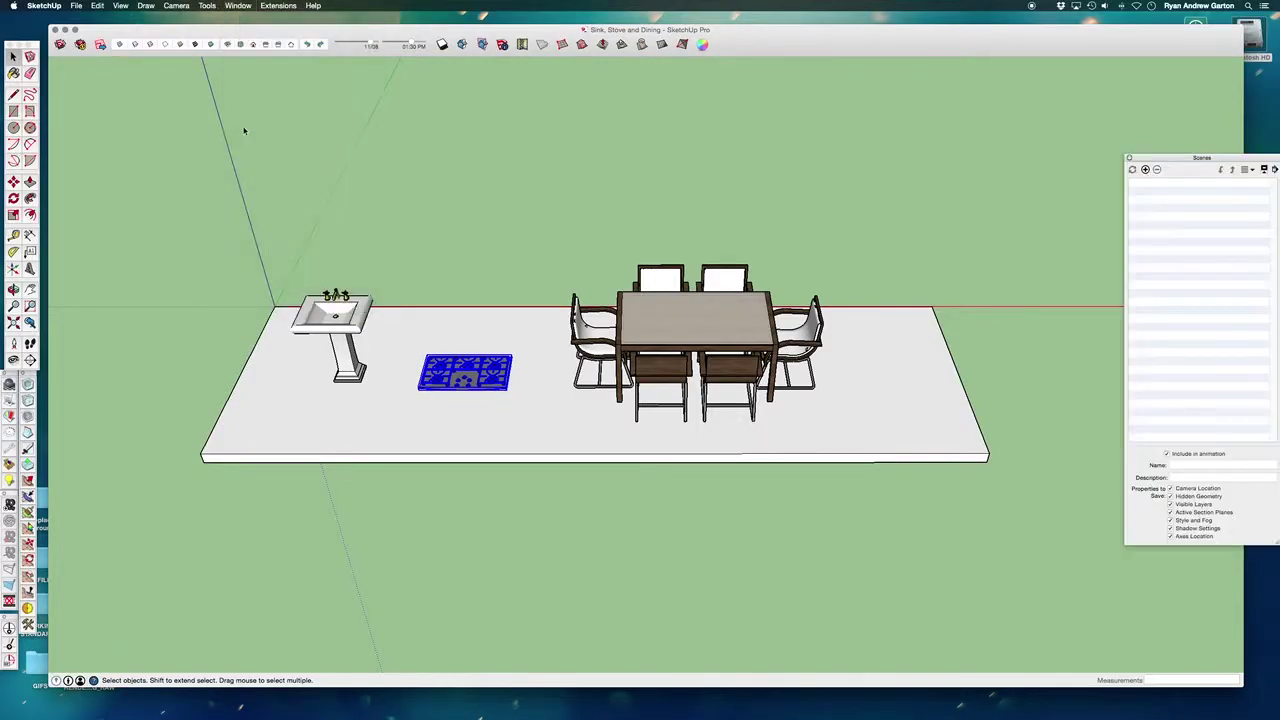
{"action": "left_click_drag", "start_coordinate": [1131, 158], "coordinate": [1051, 141]}
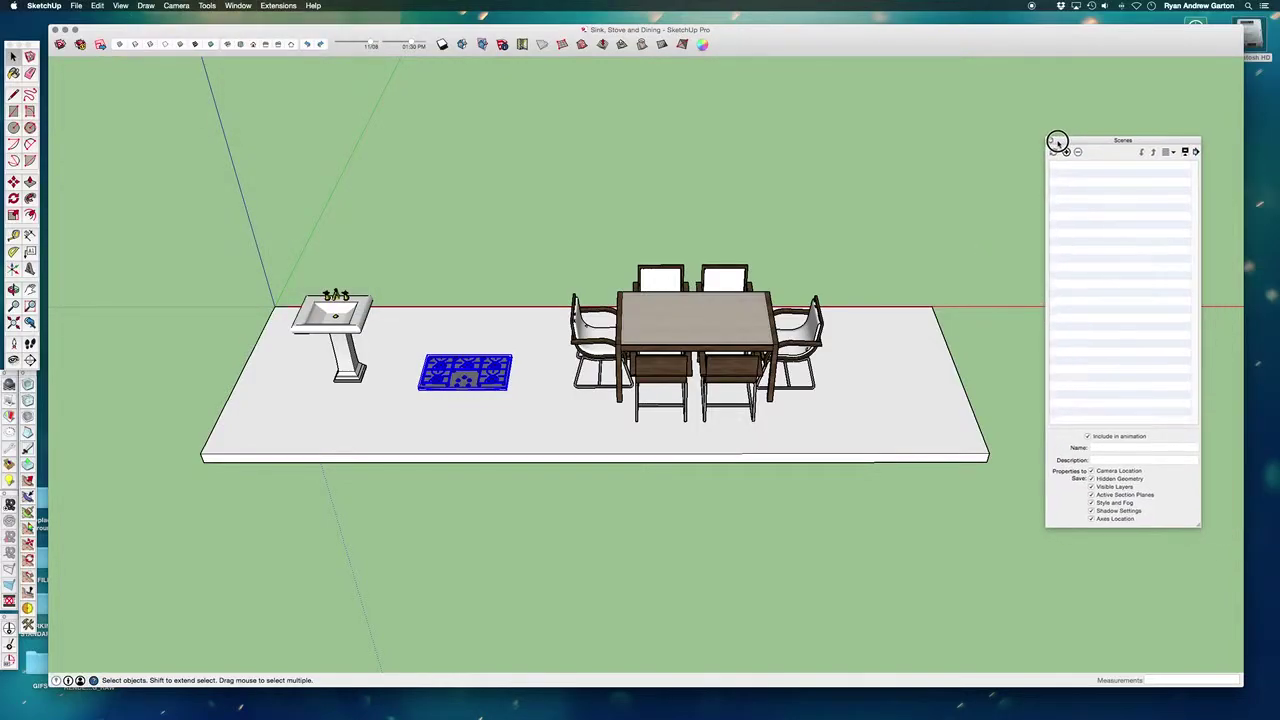
{"action": "left_click", "coordinate": [1066, 152]}
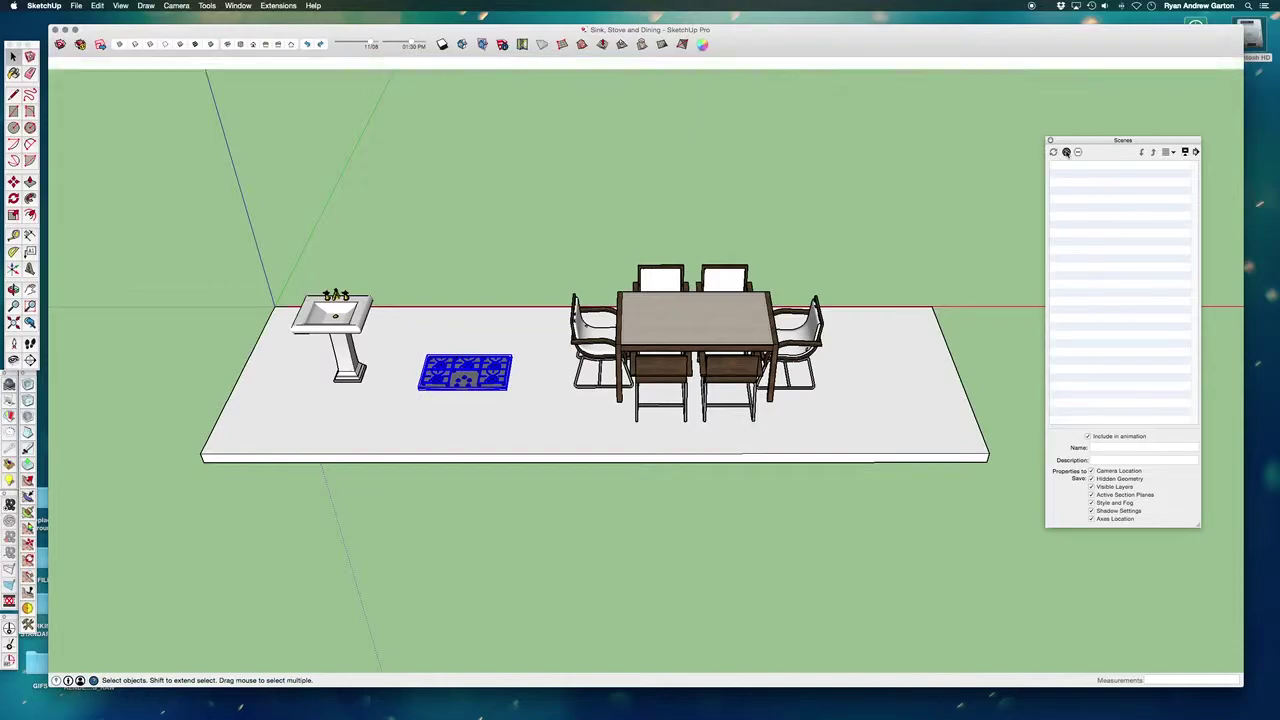
{"action": "left_click", "coordinate": [1128, 447]}
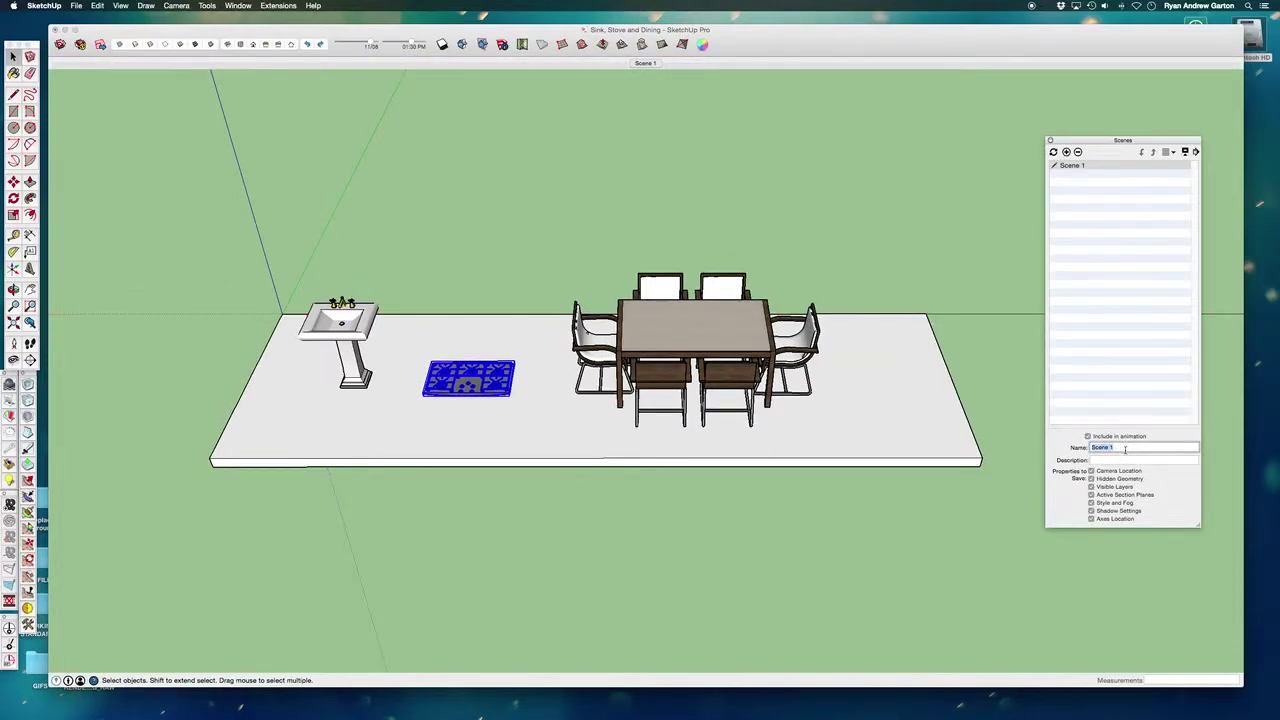
{"action": "type", "text": "Pe"}
{"action": "key", "text": "Return"}
Switch the model to the top view in parallel projection
{"action": "left_click", "coordinate": [241, 46]}
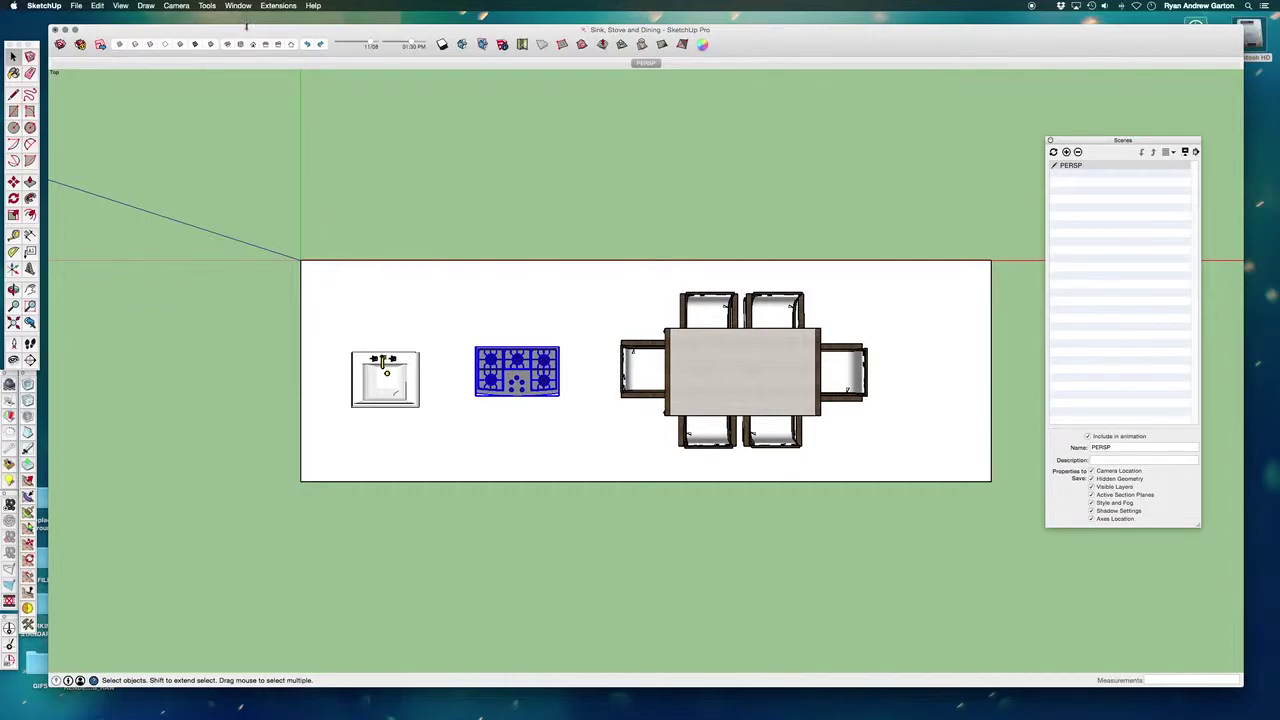
{"action": "left_click", "coordinate": [176, 5]}
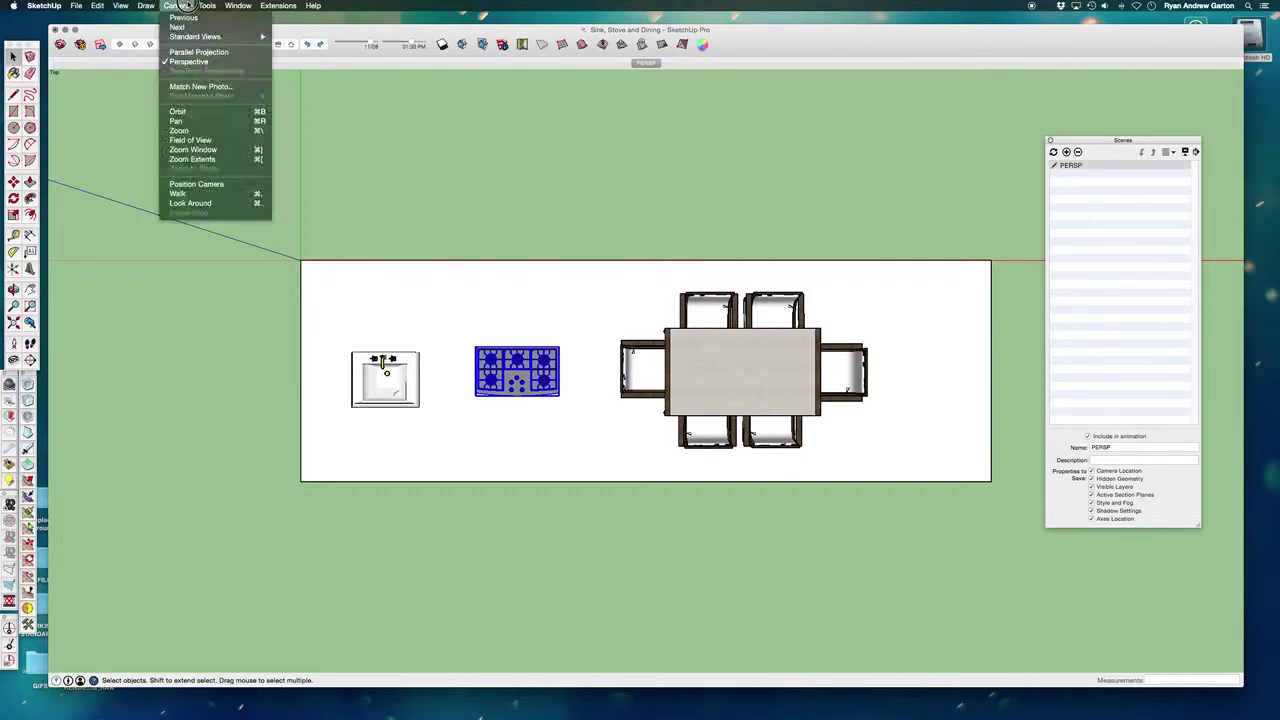
{"action": "left_click", "coordinate": [173, 62]}
{"action": "scroll", "coordinate": [700, 375], "scroll_direction": "up", "scroll_amount": 4}
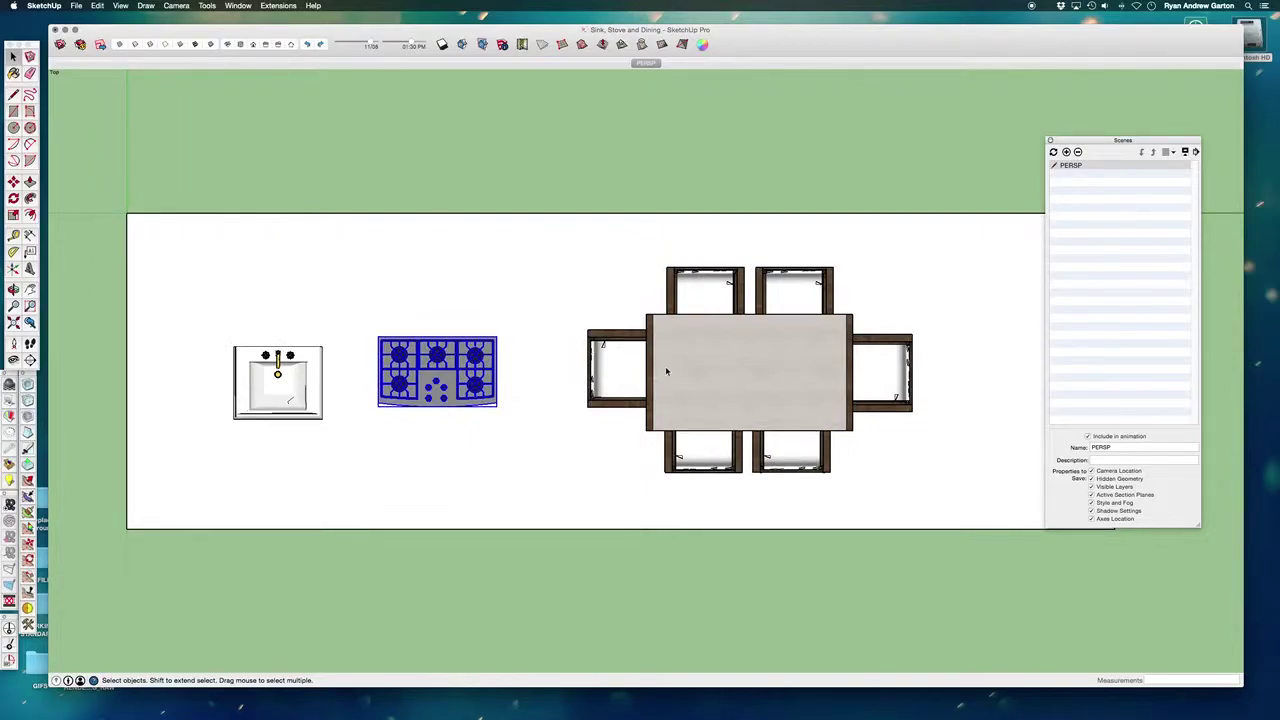
Apply the HiddenLine style from the Default Styles collection to the plan view
{"action": "left_click", "coordinate": [240, 5]}
{"action": "left_click", "coordinate": [260, 90]}
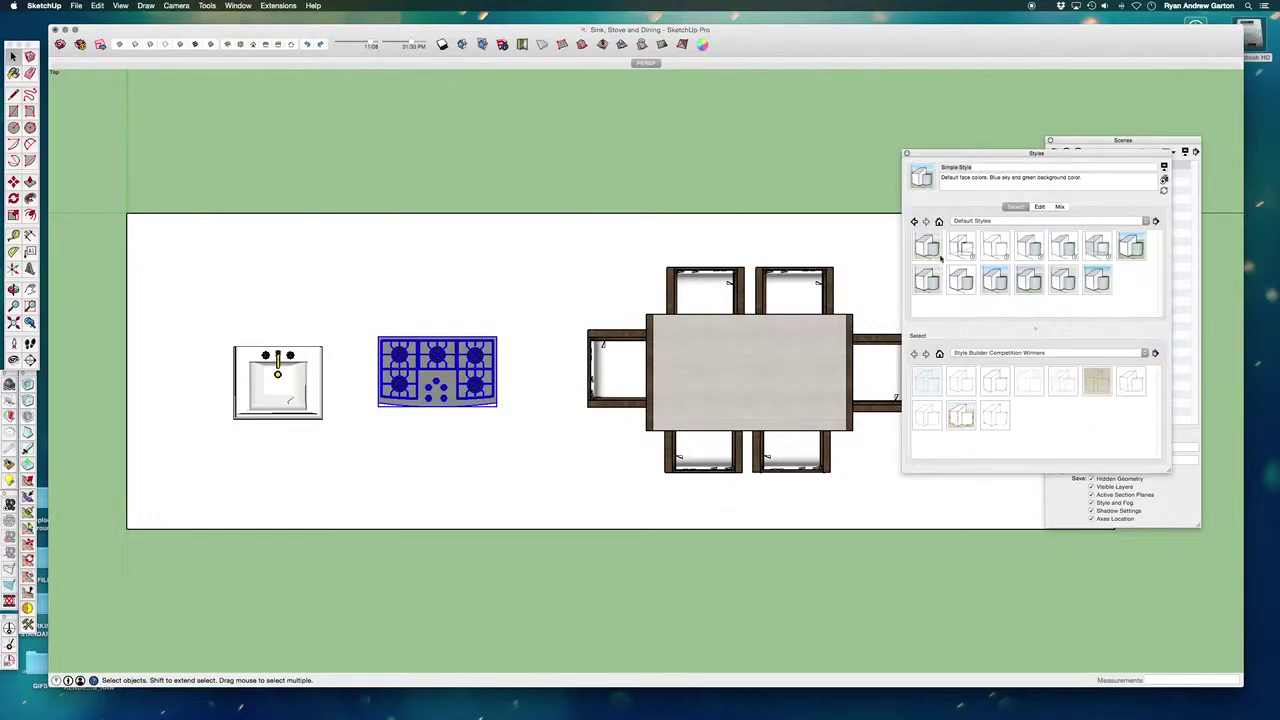
{"action": "left_click", "coordinate": [994, 247]}
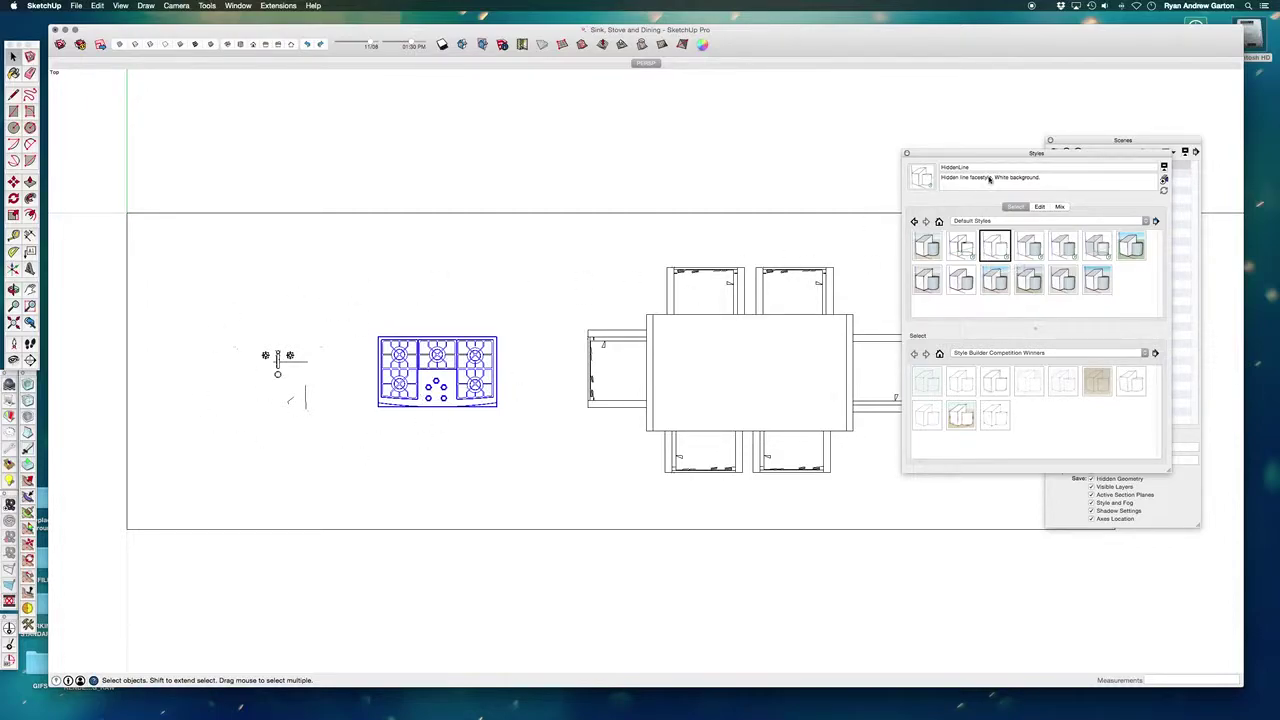
Enable Profiles in the HiddenLine style's edge settings, update the style with the change and close the style settings
{"action": "scroll", "coordinate": [268, 405], "scroll_direction": "up", "scroll_amount": 4}
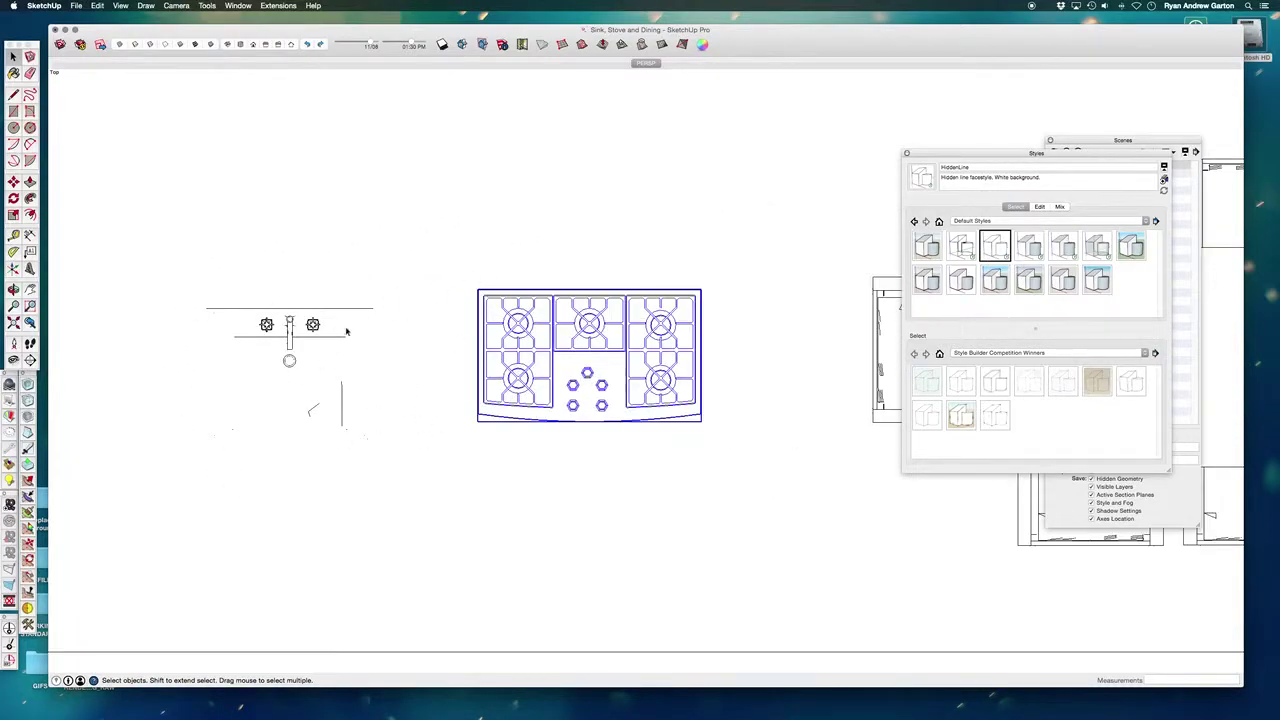
{"action": "left_click", "coordinate": [1040, 207]}
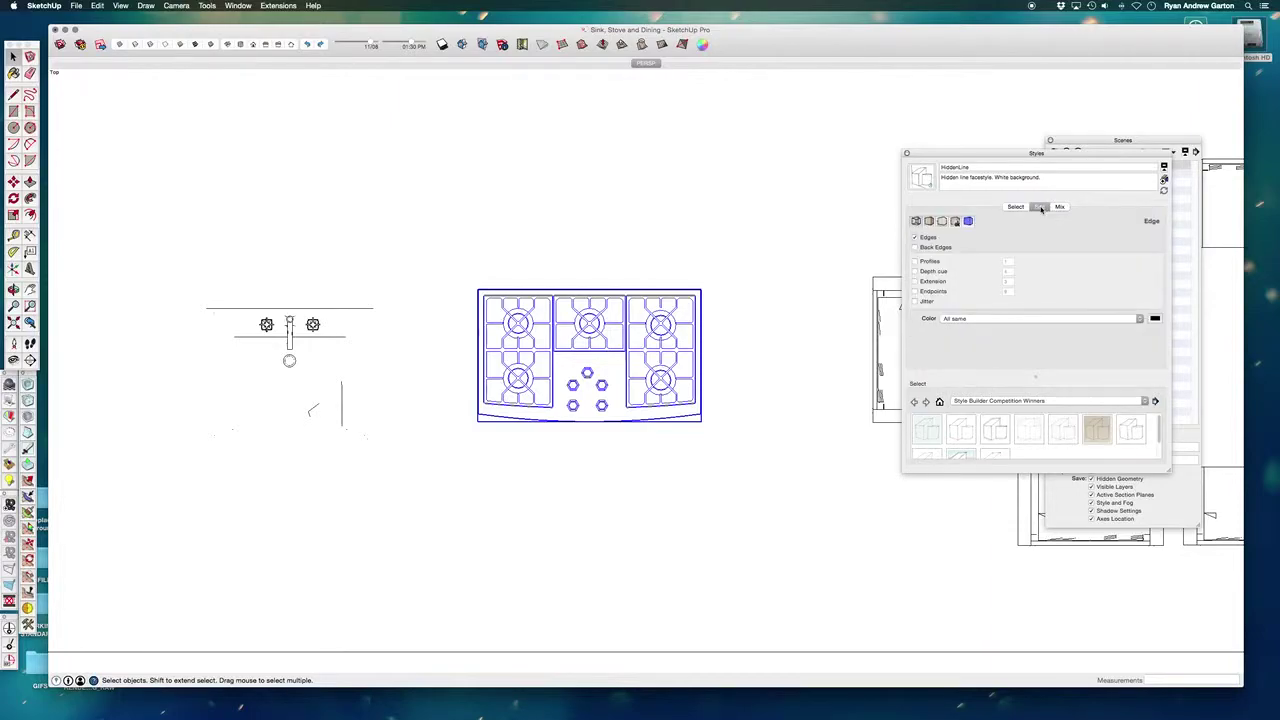
{"action": "left_click", "coordinate": [915, 263]}
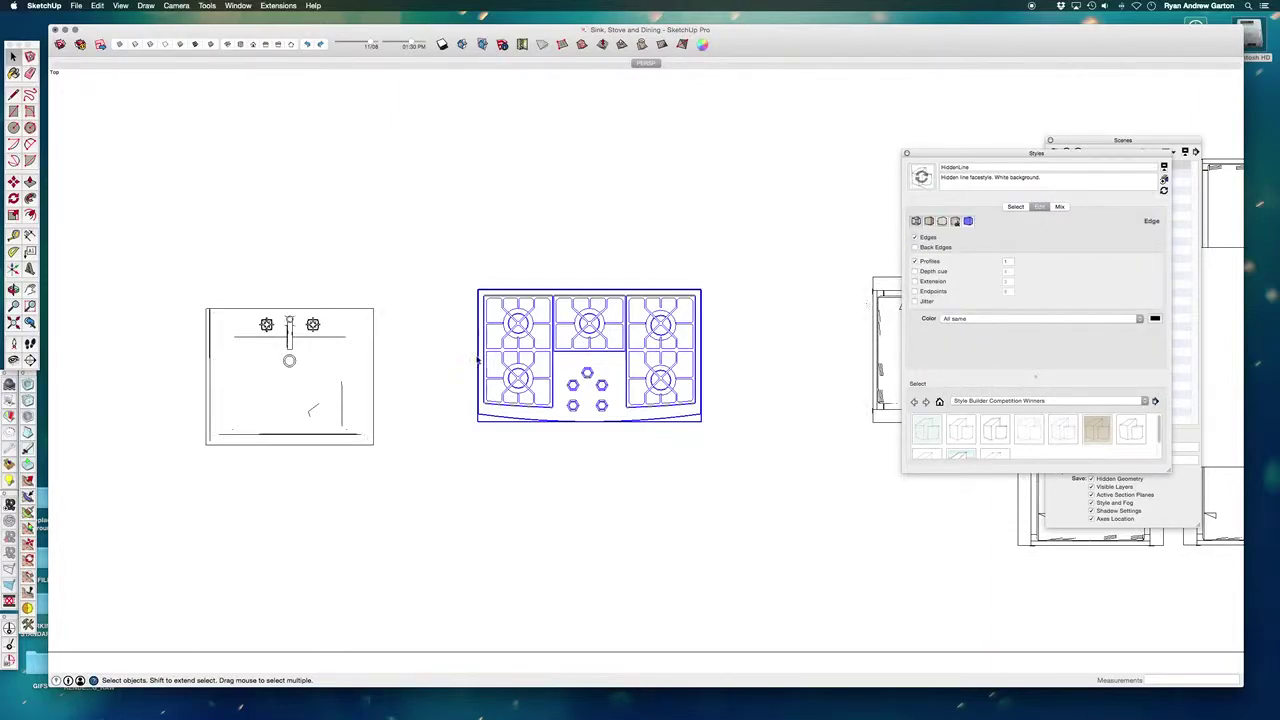
{"action": "scroll", "coordinate": [364, 395], "scroll_direction": "up", "scroll_amount": 2}
{"action": "scroll", "coordinate": [216, 335], "scroll_direction": "down", "scroll_amount": 3}
{"action": "scroll", "coordinate": [216, 335], "scroll_direction": "up", "scroll_amount": 2}
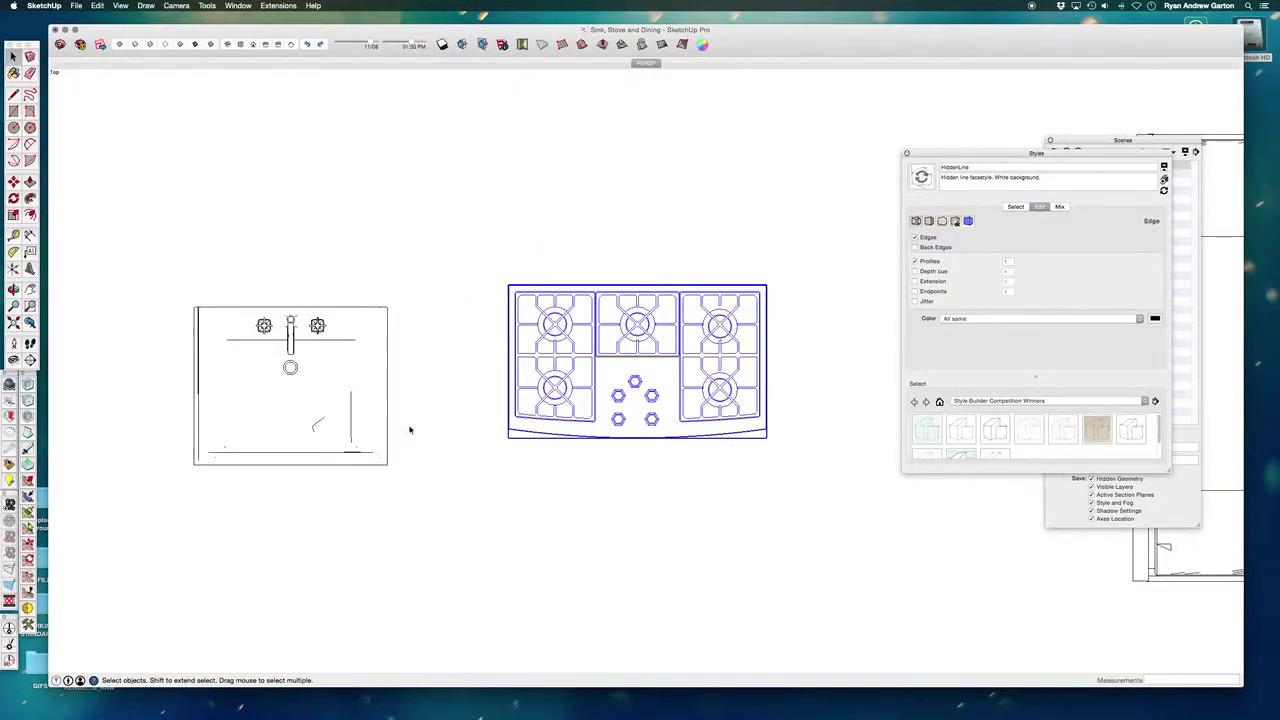
{"action": "scroll", "coordinate": [408, 429], "scroll_direction": "down", "scroll_amount": 2}
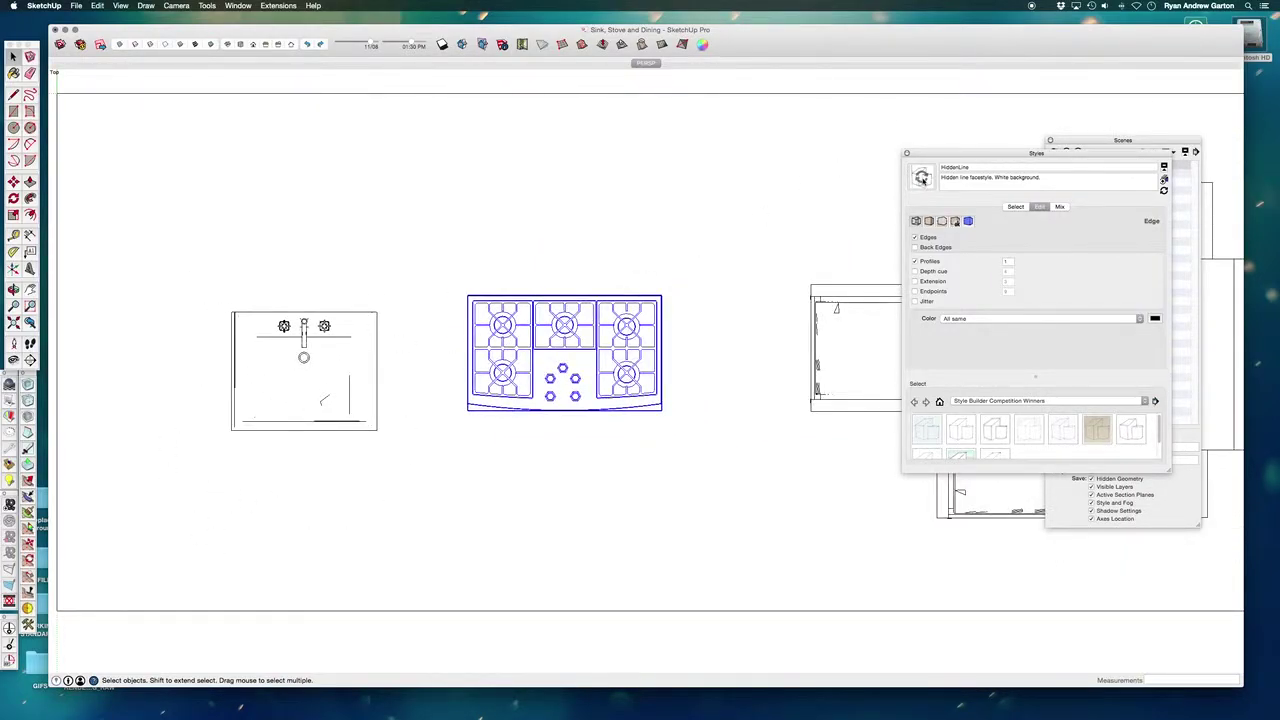
{"action": "left_click", "coordinate": [921, 177]}
{"action": "left_click", "coordinate": [906, 154]}
Frame the full plan of the slab and move the Scenes window clear of it
{"action": "scroll", "coordinate": [458, 345], "scroll_direction": "down", "scroll_amount": 5}
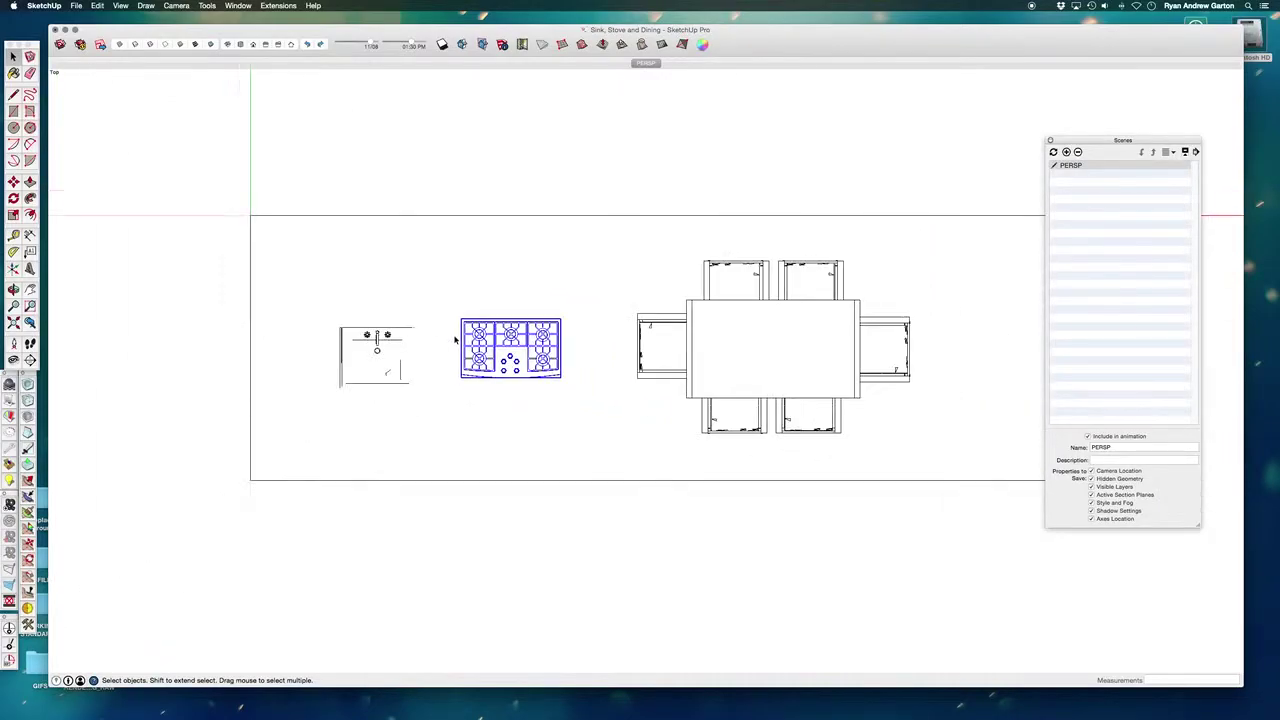
{"action": "scroll", "coordinate": [883, 349], "scroll_direction": "up", "scroll_amount": 2}
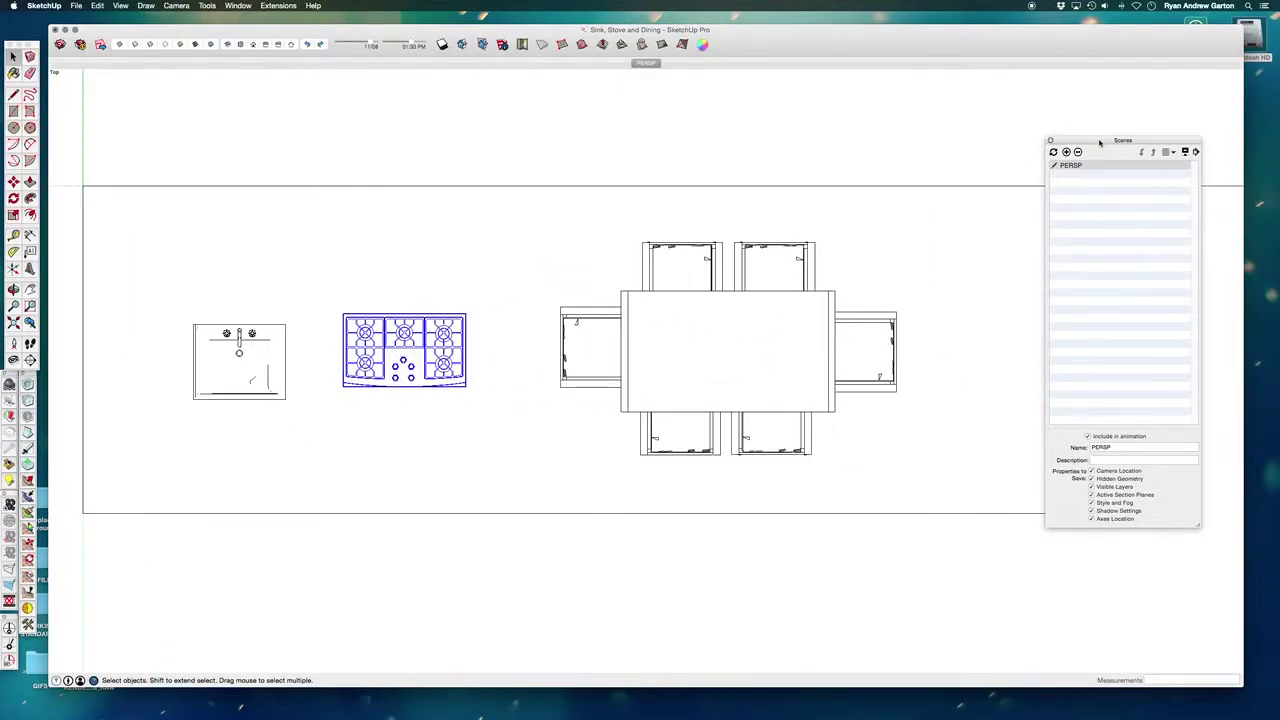
{"action": "mouse_move", "coordinate": [1108, 140]}
{"action": "left_mouse_down"}
{"action": "mouse_move", "coordinate": [1194, 214]}
{"action": "mouse_move", "coordinate": [1208, 205]}
{"action": "left_mouse_up"}
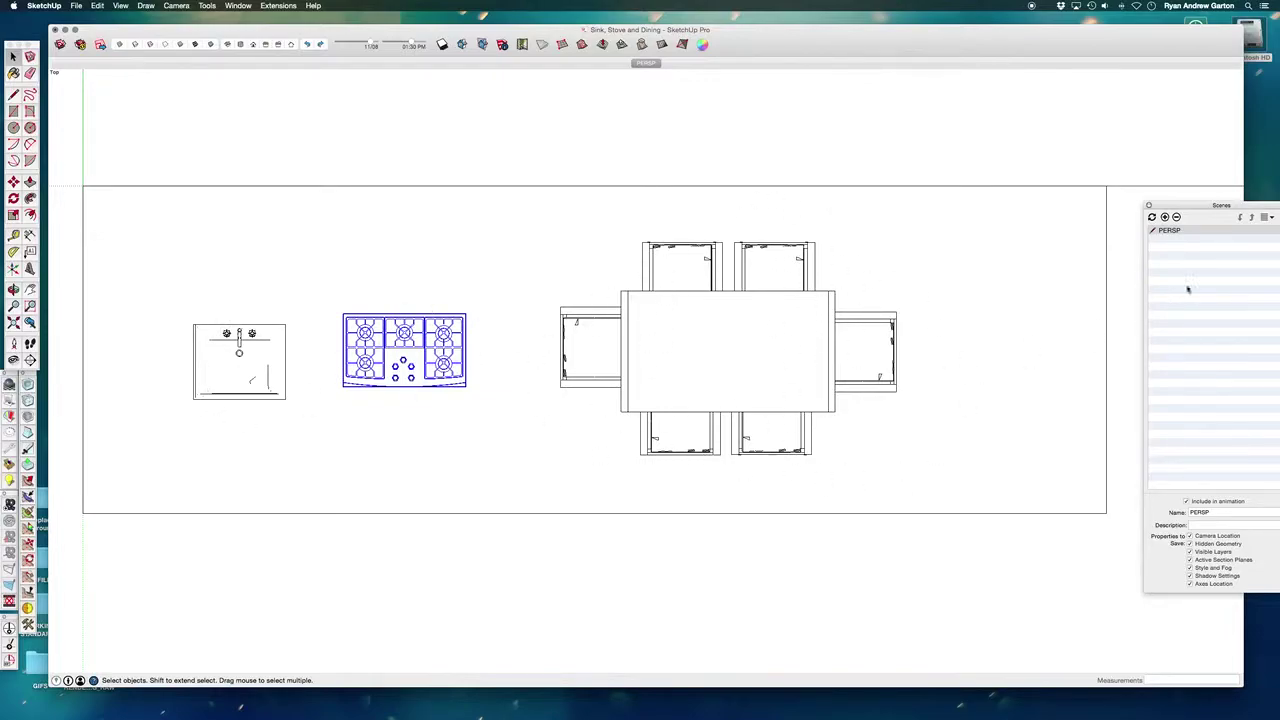
Add a scene for the hidden-line top plan, name it PLAN, and check it against the PERSP scene
{"action": "left_click", "coordinate": [1164, 216]}
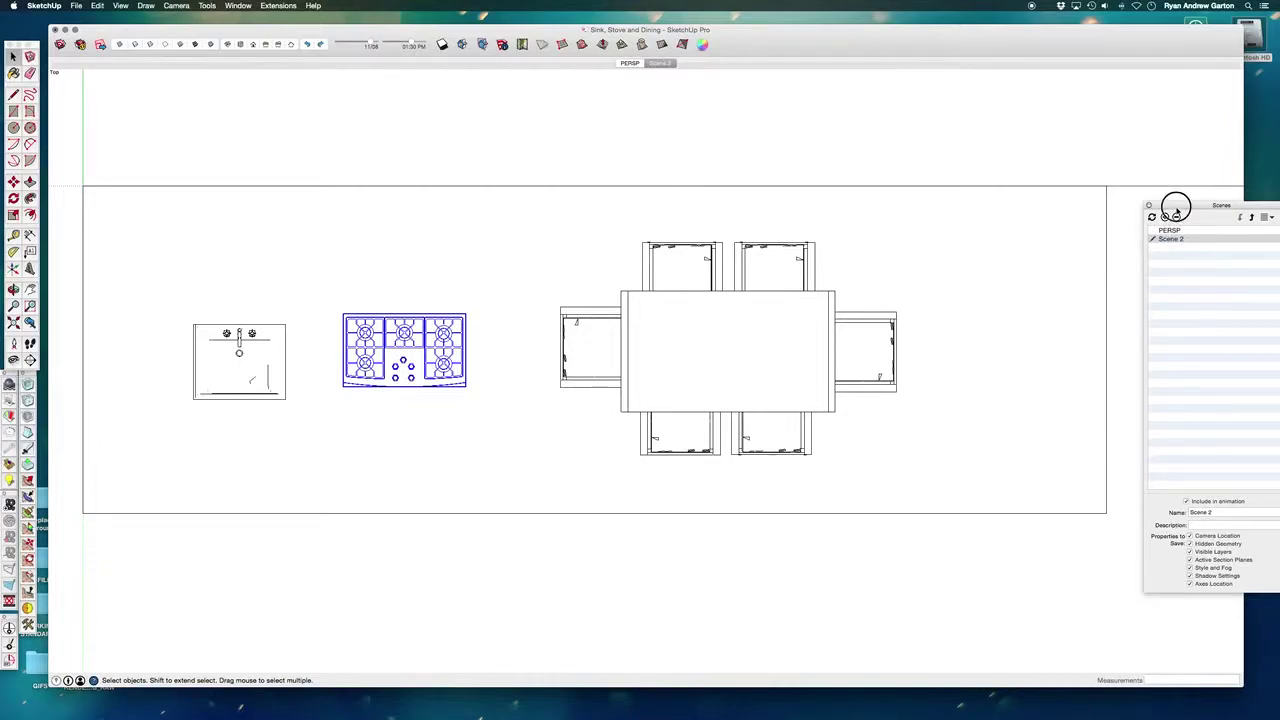
{"action": "left_click_drag", "start_coordinate": [1180, 206], "coordinate": [1087, 158]}
{"action": "triple_click", "coordinate": [1134, 463]}
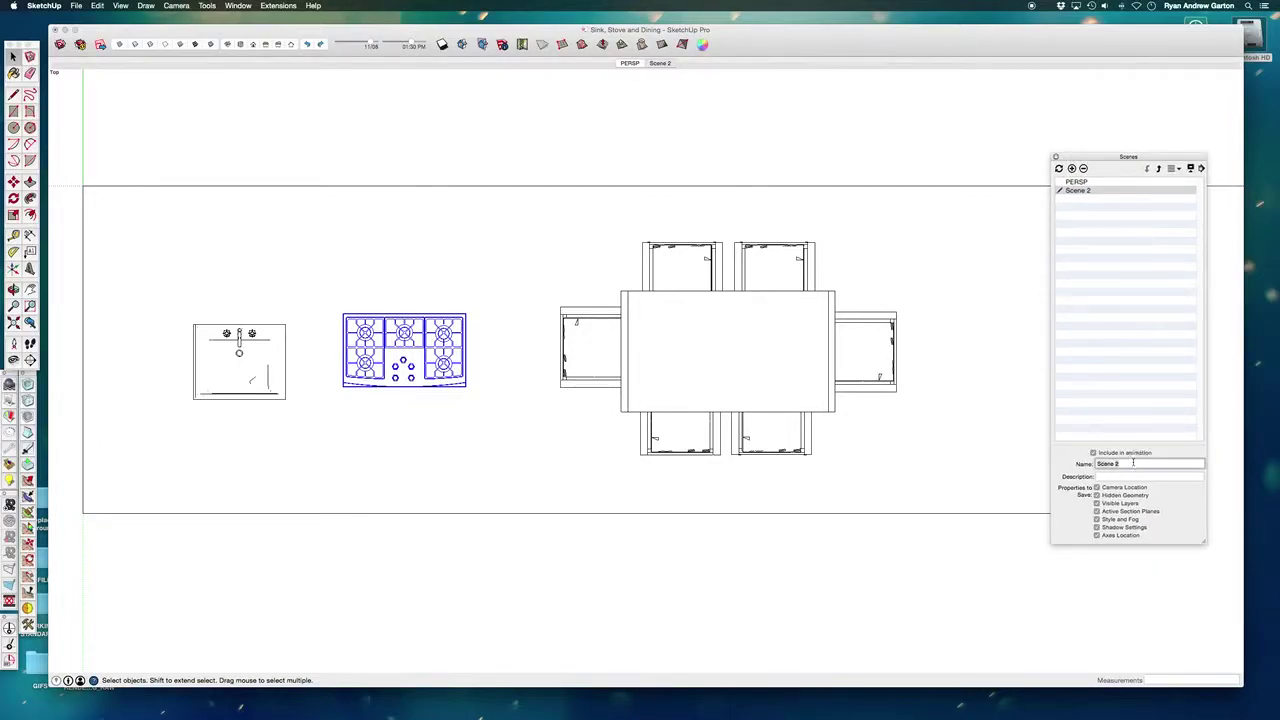
{"action": "type", "text": "PERSP"}
{"action": "key", "text": "Return"}
{"action": "left_click", "coordinate": [632, 63]}
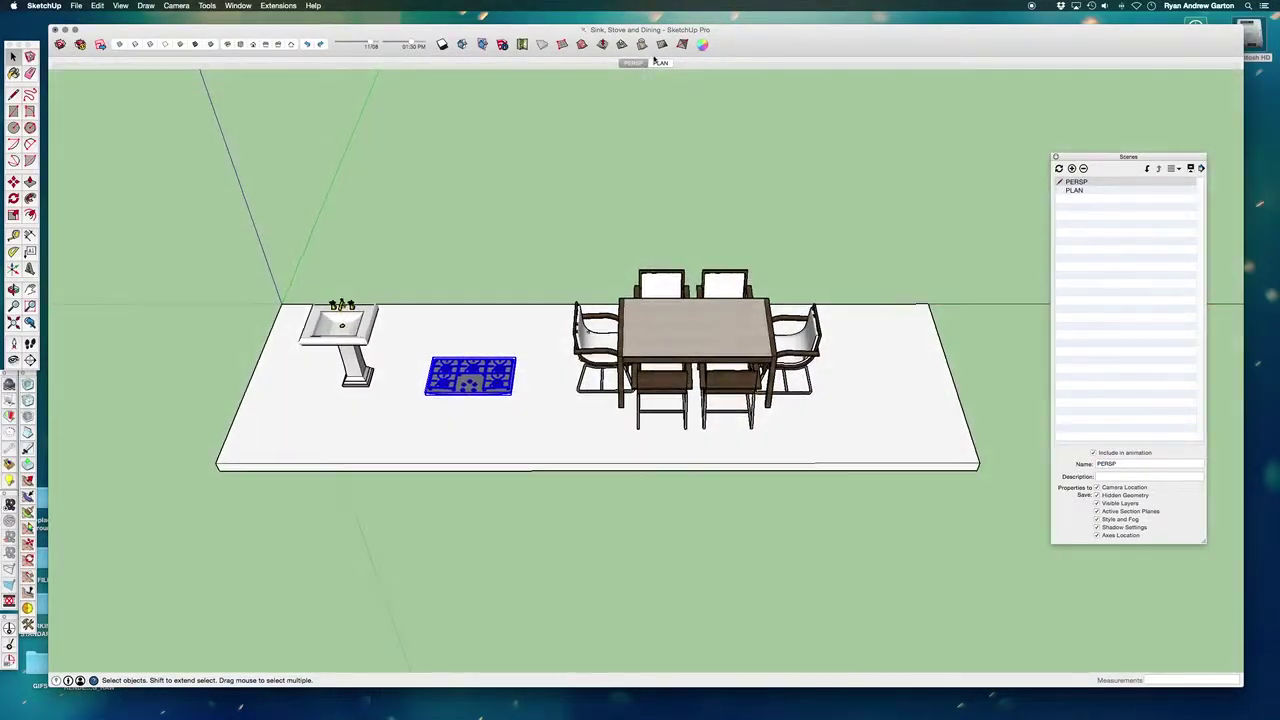
{"action": "left_click", "coordinate": [659, 63]}
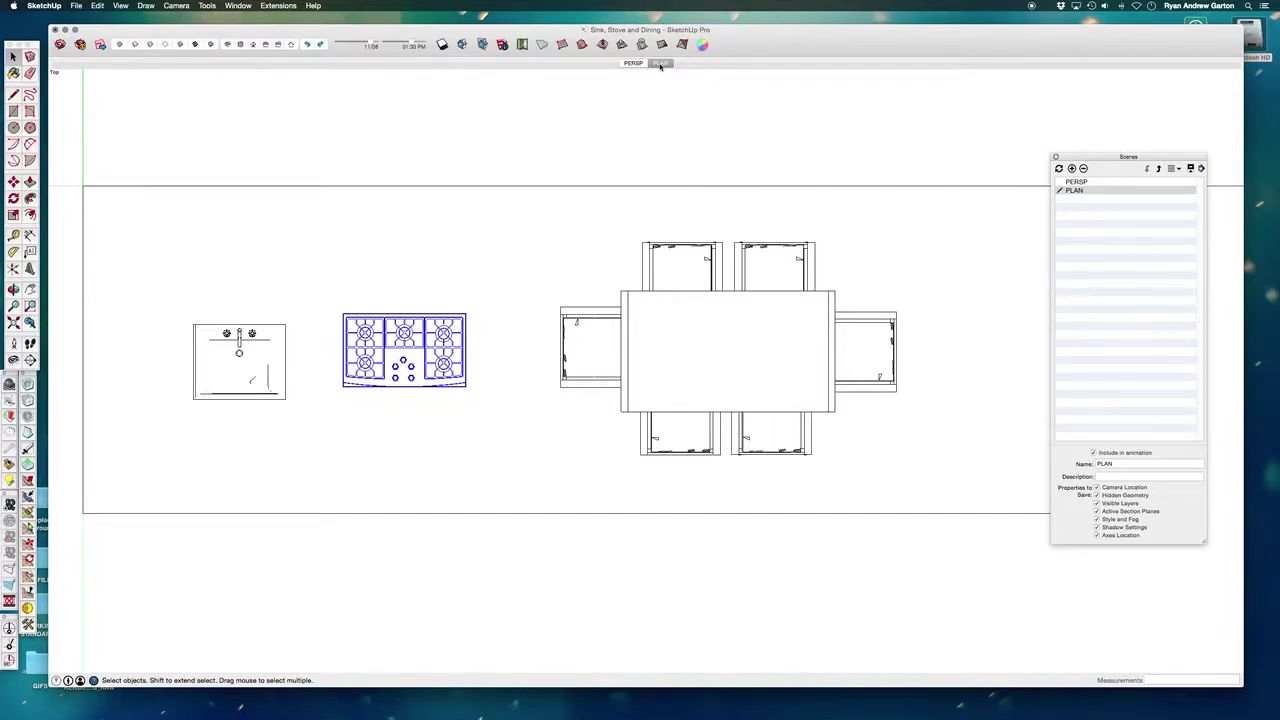
Save the model and close the Scenes window
{"action": "left_click", "coordinate": [77, 6]}
{"action": "left_click", "coordinate": [86, 62]}
{"action": "left_click", "coordinate": [1056, 158]}
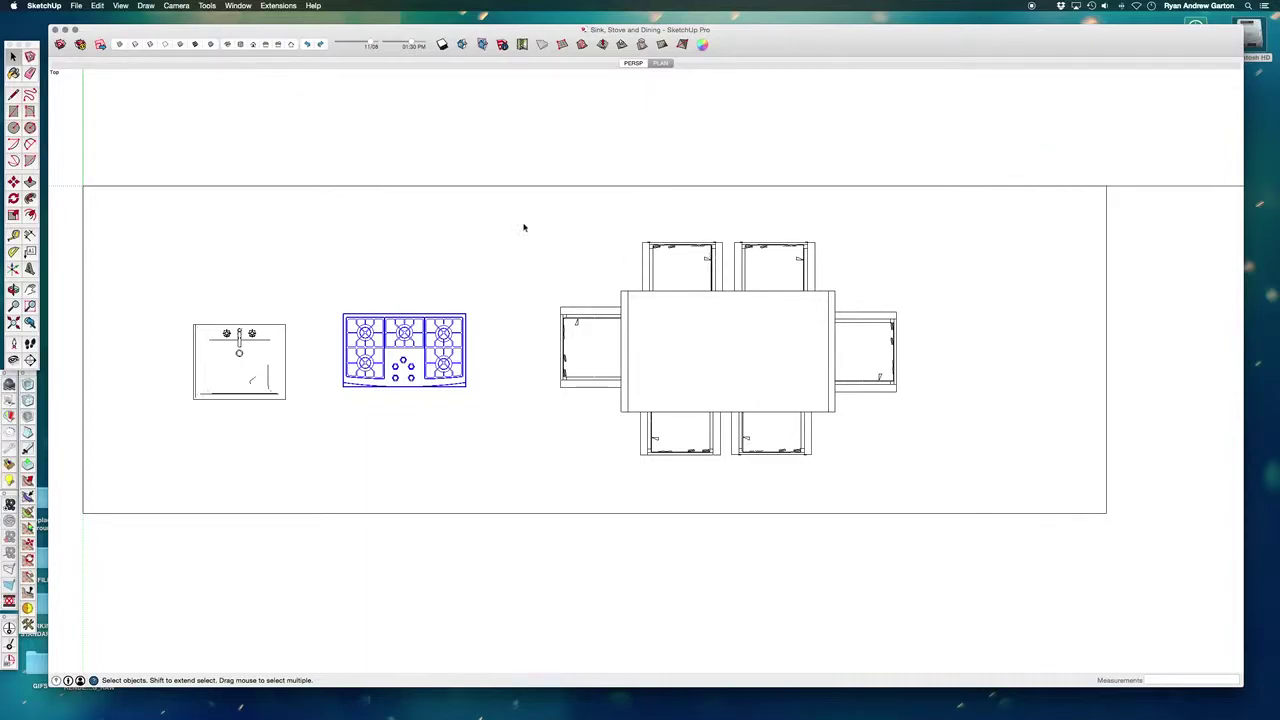
Export the plan as a 2D graphic in AutoCAD DWG format to the Blocks folder inside SKP_ADVANCED_ONLINE's 02_Model 2_Space Planner folder
{"action": "left_click", "coordinate": [75, 5]}
{"action": "mouse_move", "coordinate": [90, 160]}
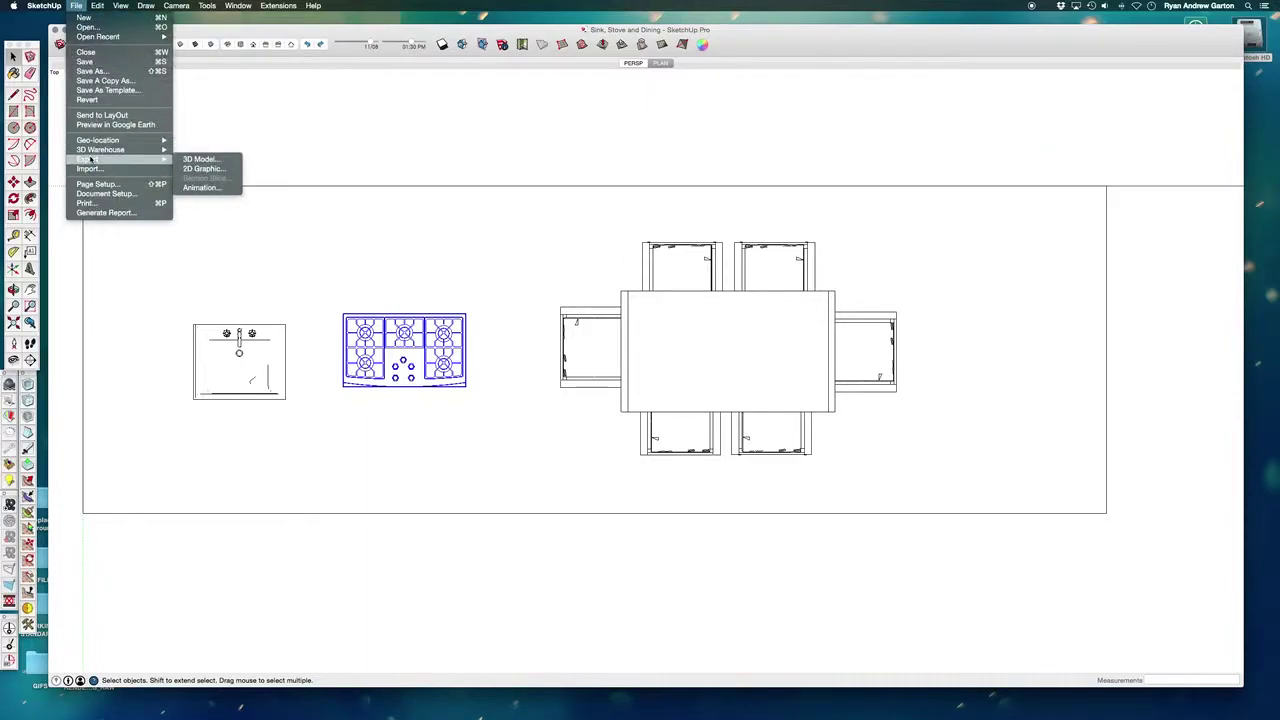
{"action": "left_click", "coordinate": [202, 169]}
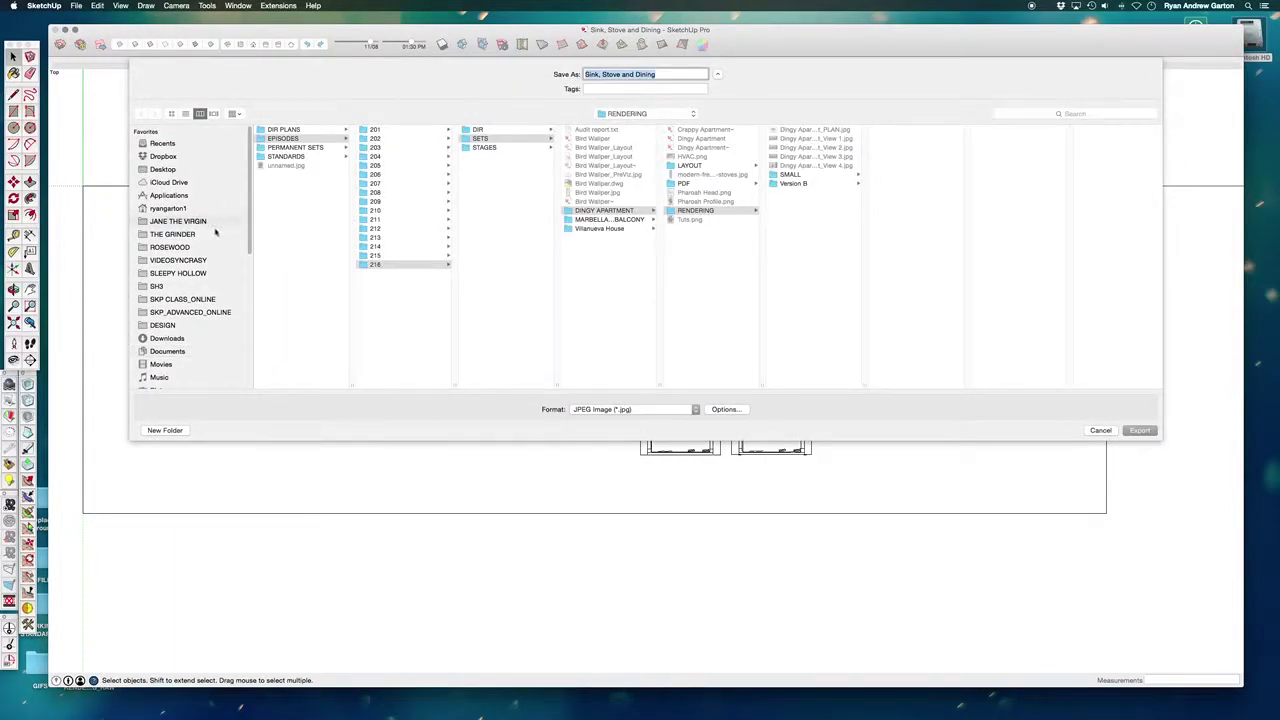
{"action": "left_click", "coordinate": [174, 312]}
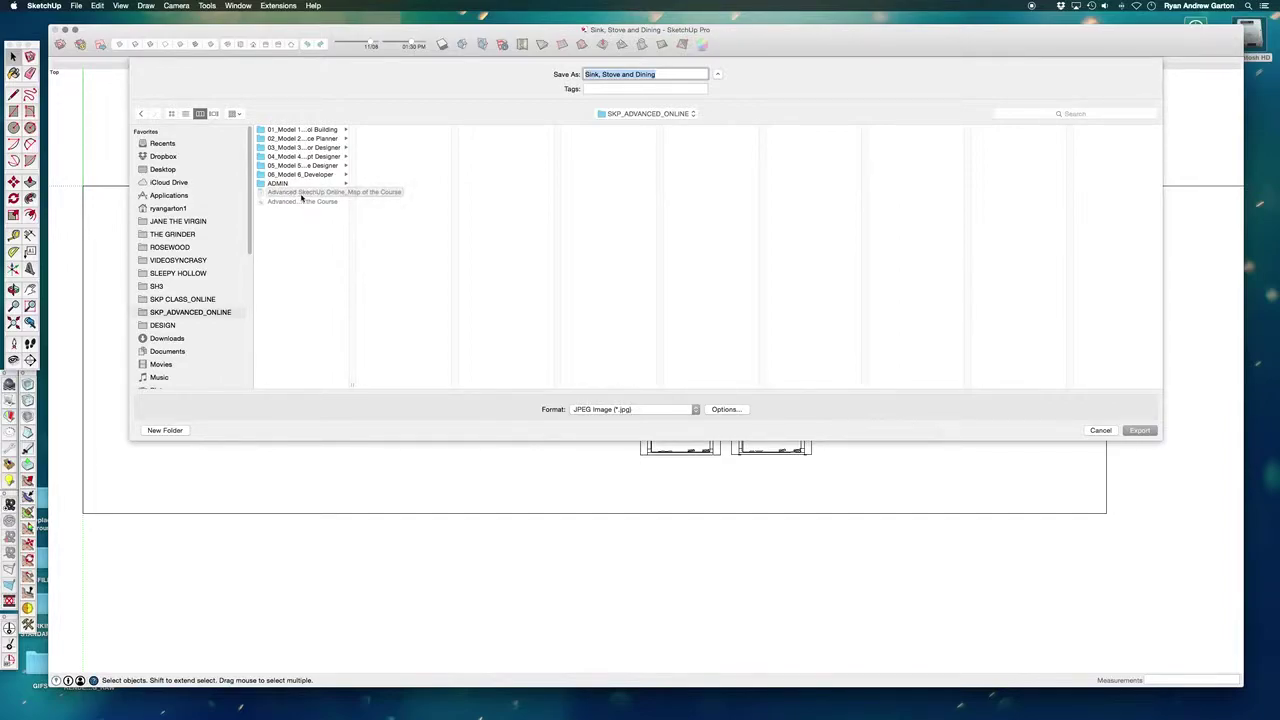
{"action": "left_click", "coordinate": [316, 138]}
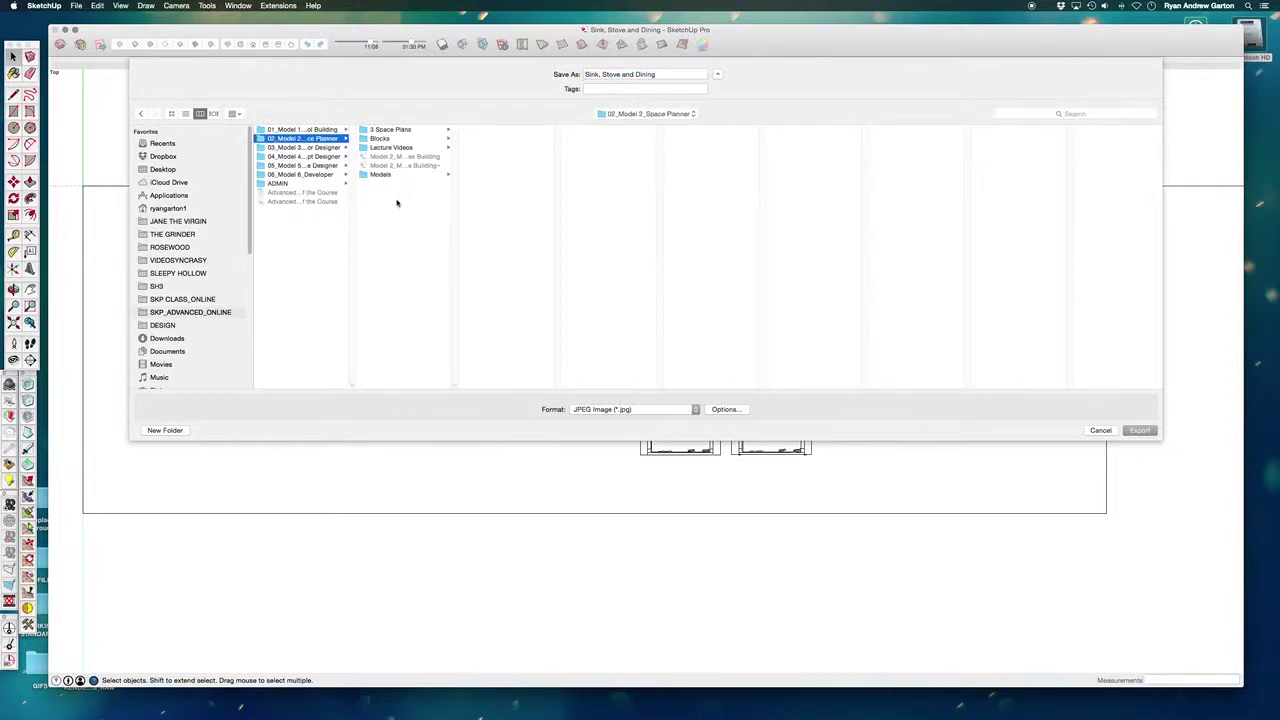
{"action": "left_click", "coordinate": [384, 138]}
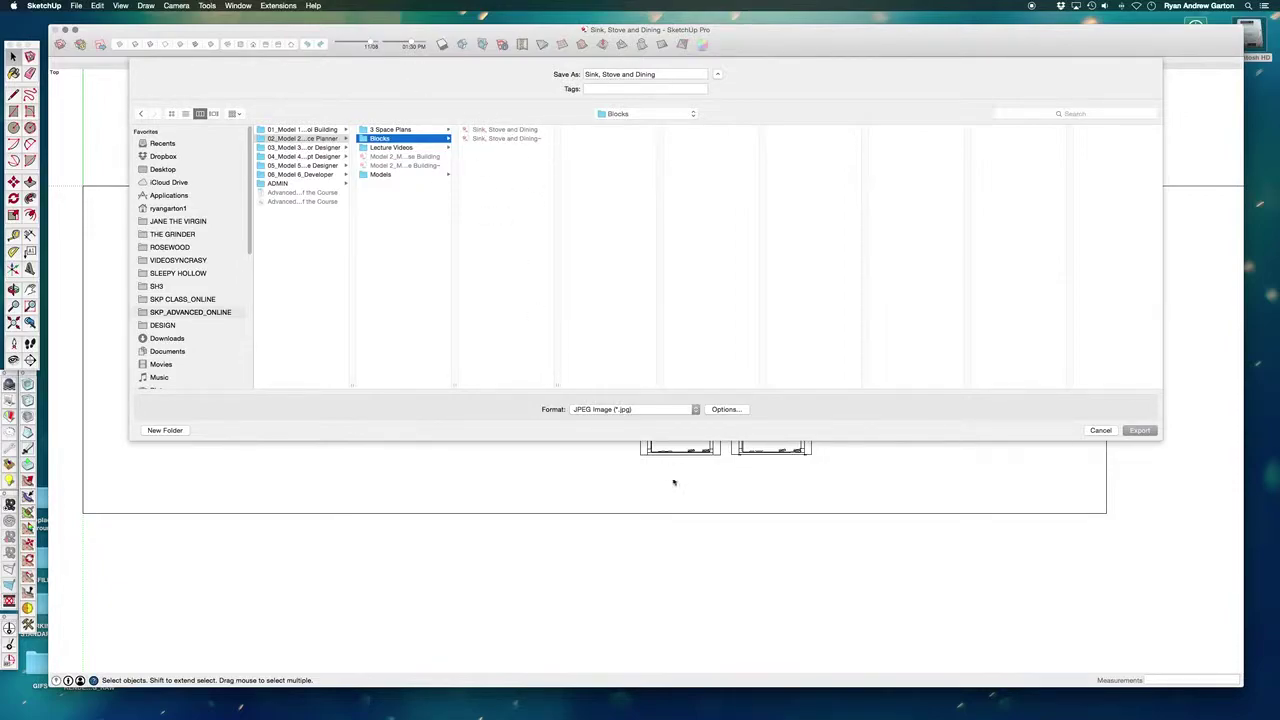
{"action": "left_click", "coordinate": [658, 410]}
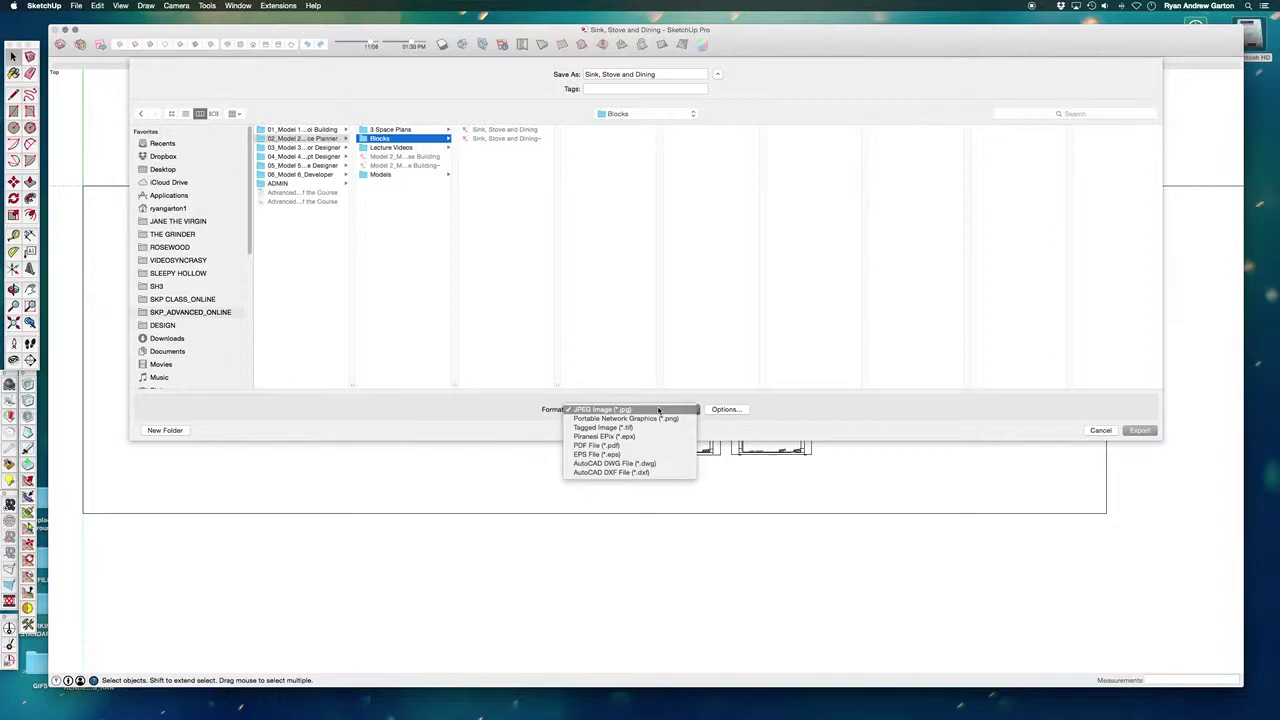
{"action": "left_click", "coordinate": [617, 465]}
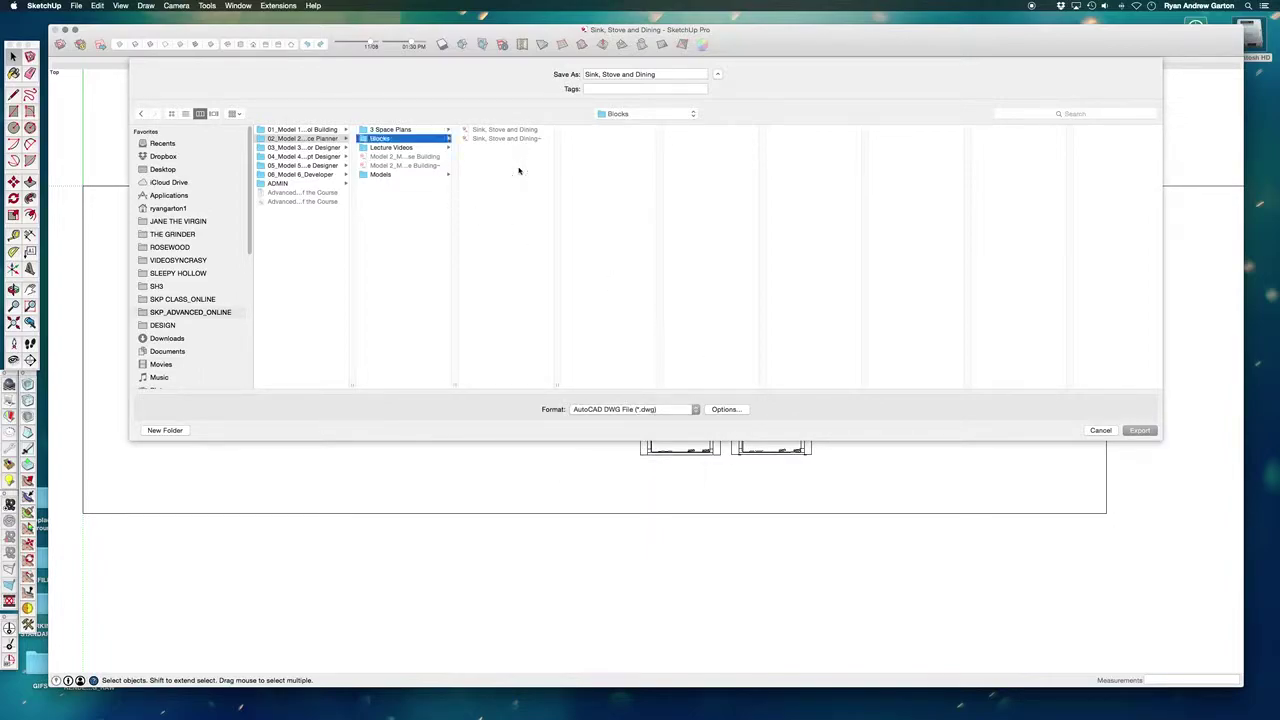
{"action": "left_click", "coordinate": [1139, 430]}
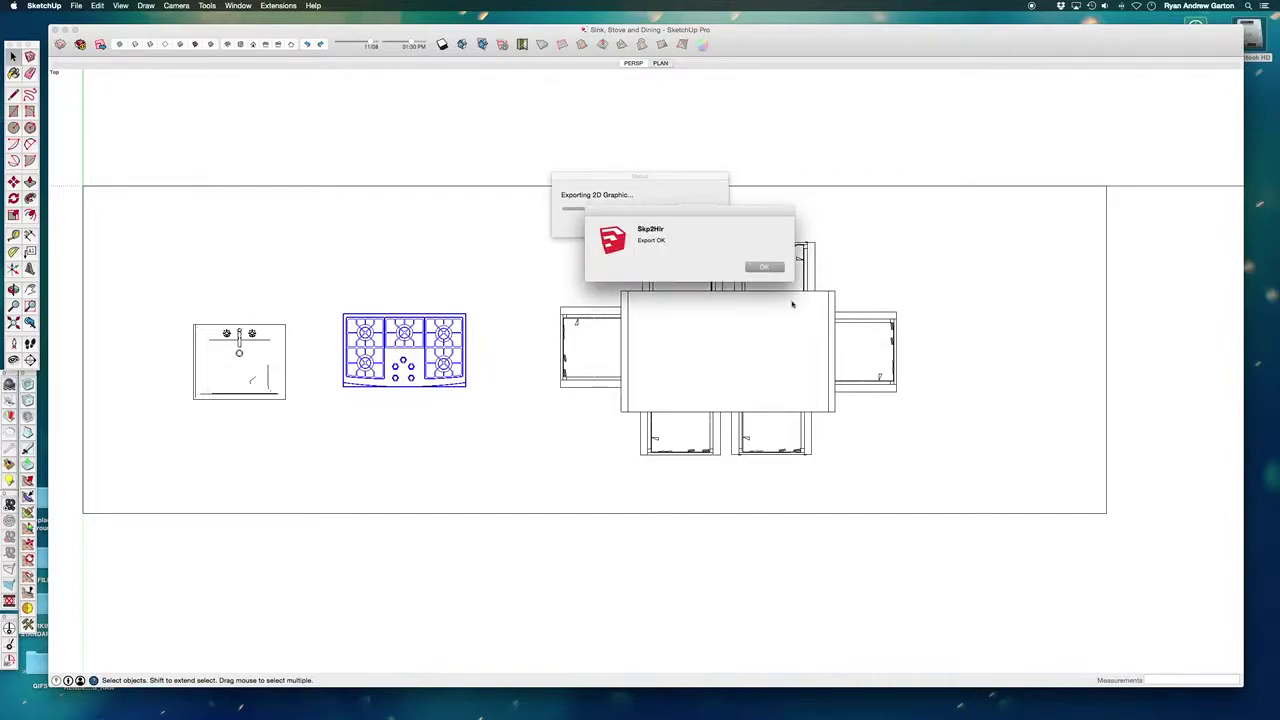
{"action": "left_click", "coordinate": [765, 268]}
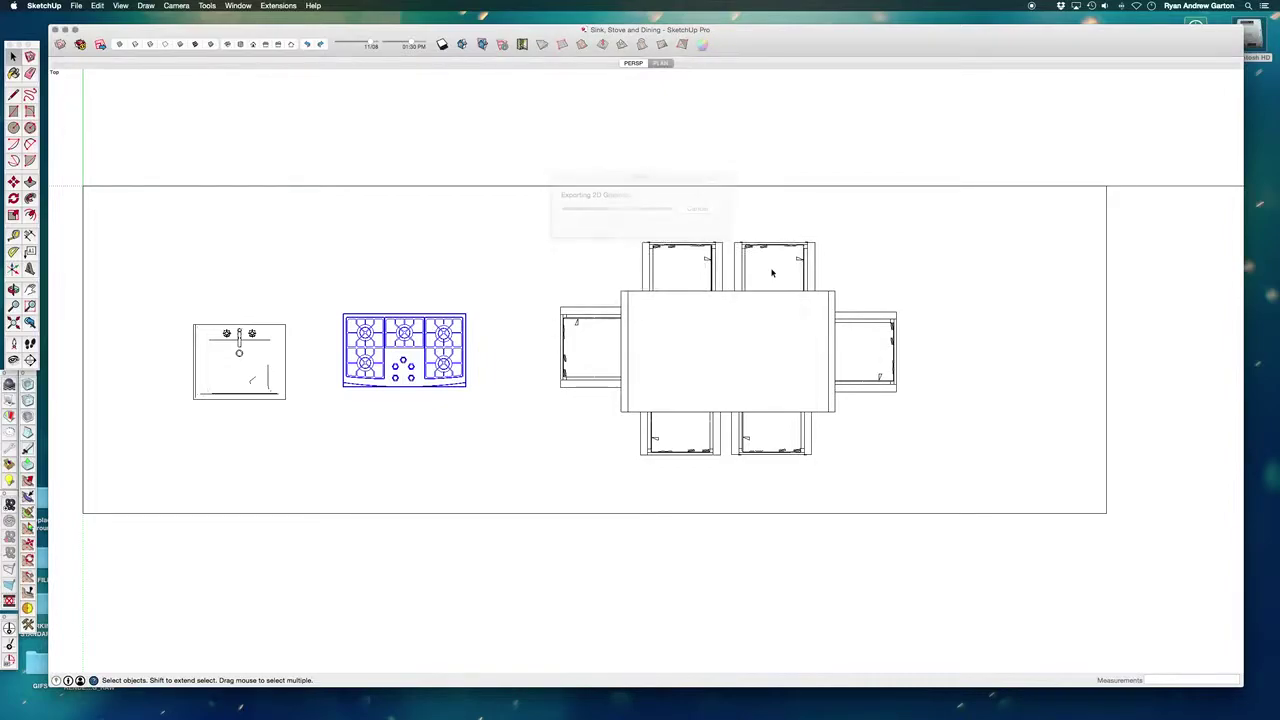
Create a new model and delete the default human figure from it
{"action": "left_click", "coordinate": [76, 5]}
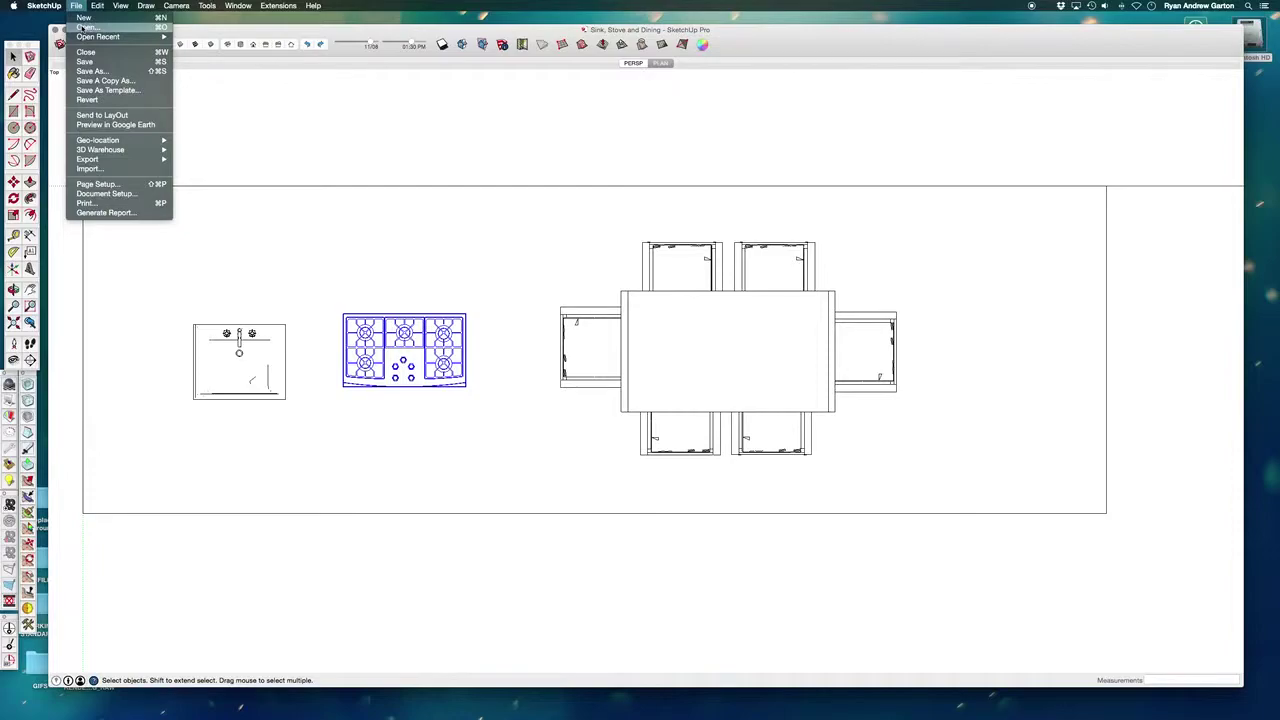
{"action": "left_click", "coordinate": [83, 18]}
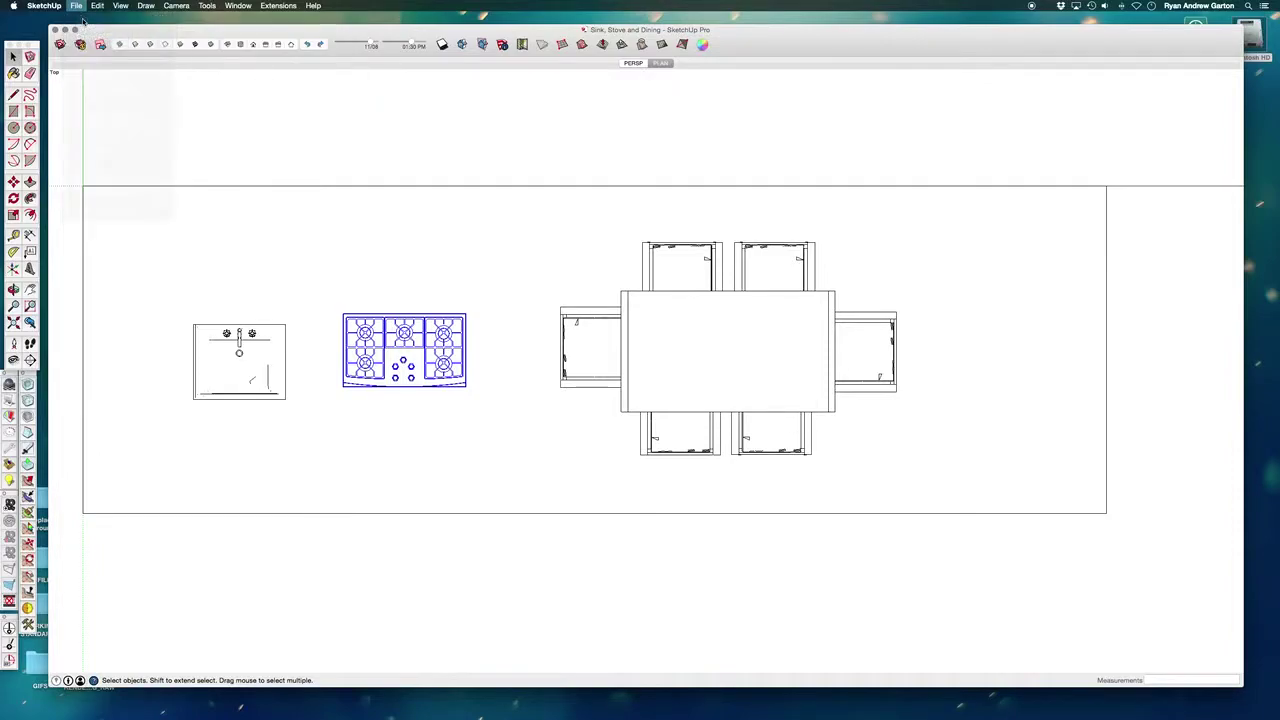
{"action": "scroll", "coordinate": [515, 325], "scroll_direction": "down", "scroll_amount": 2}
{"action": "left_click", "coordinate": [515, 325]}
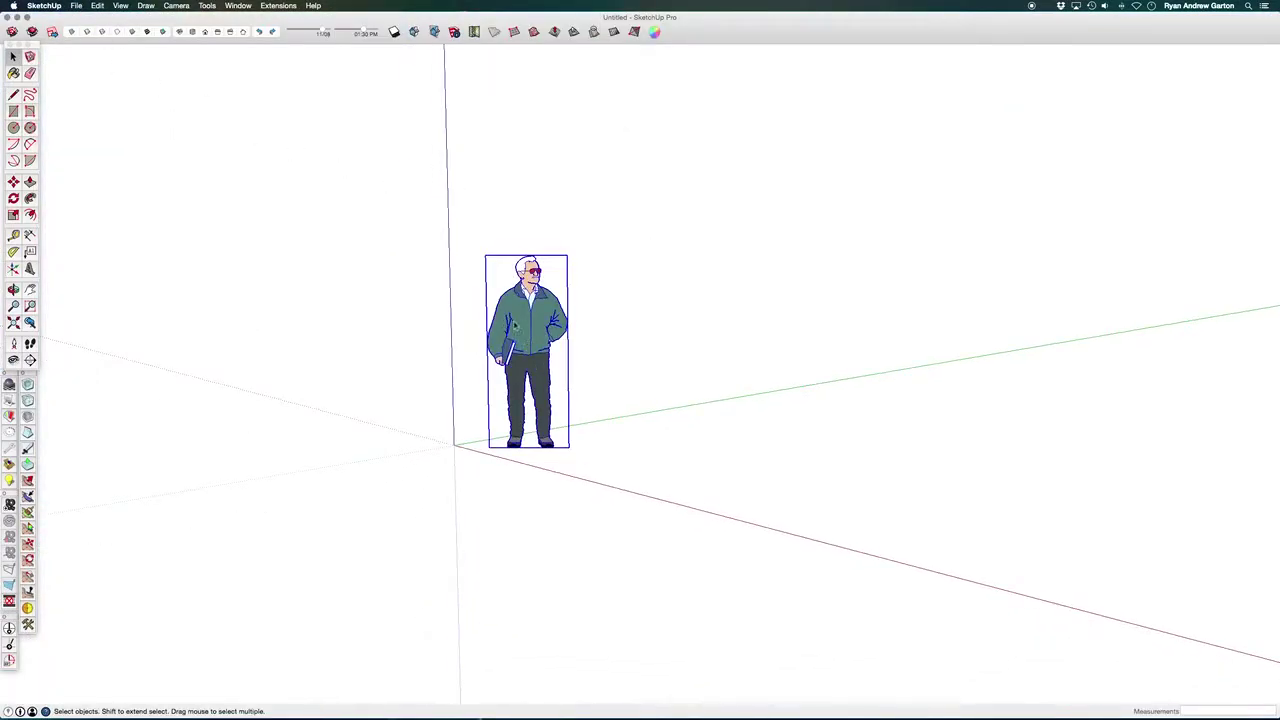
{"action": "key", "text": "Delete"}
Shrink and reposition the new model's window so the Sink, Stove and Dining window shows behind it
{"action": "key", "text": "super+3"}
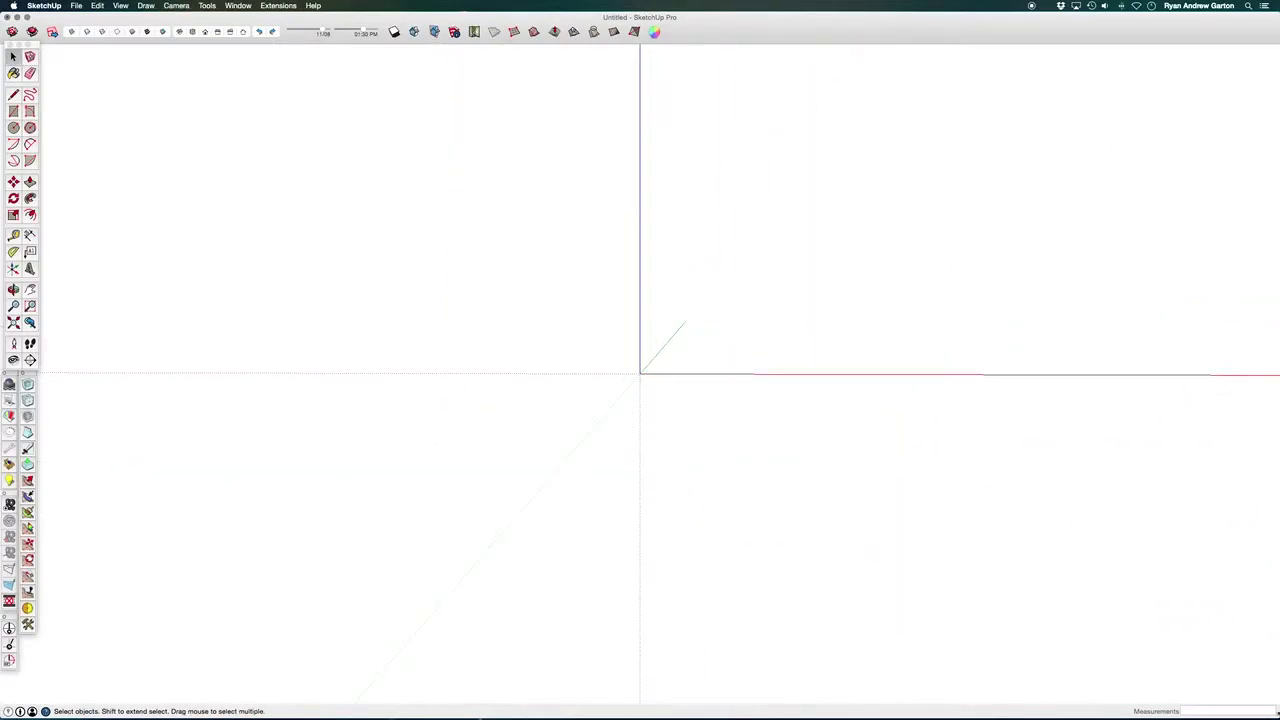
{"action": "left_click_drag", "start_coordinate": [1276, 714], "coordinate": [1151, 658]}
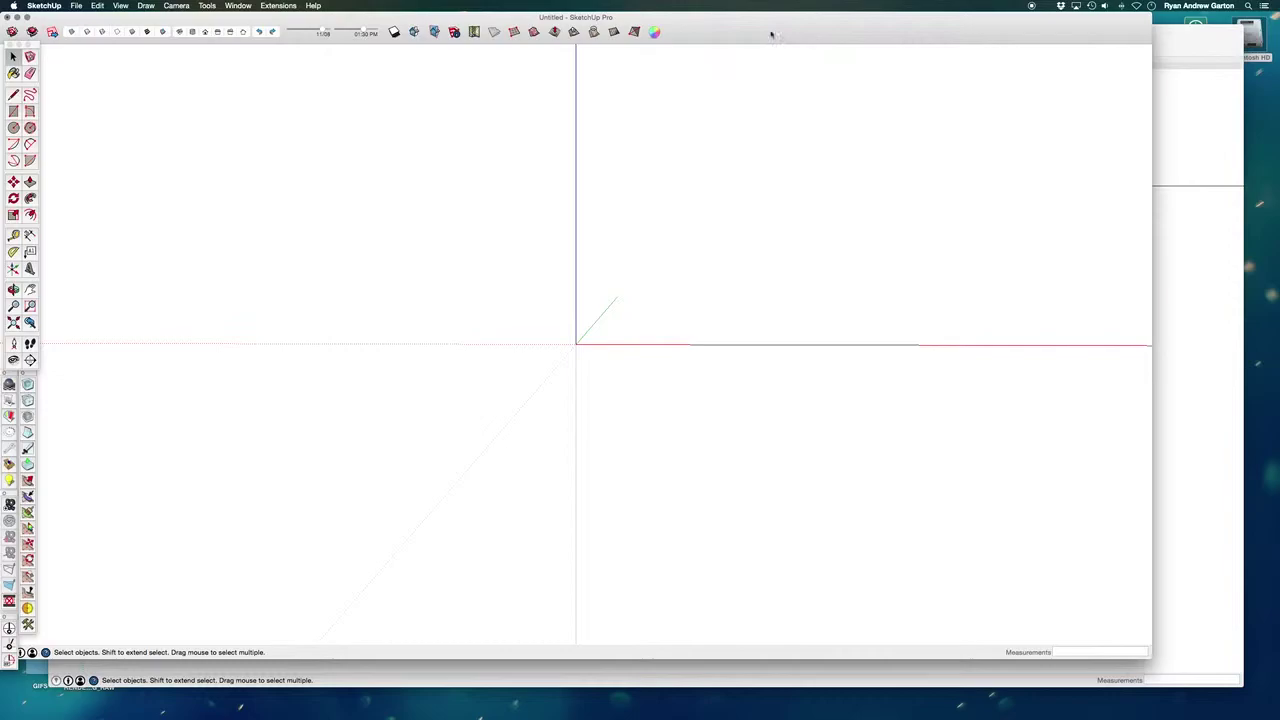
{"action": "left_click_drag", "start_coordinate": [777, 25], "coordinate": [791, 54]}
{"action": "middle_click_drag", "start_coordinate": [606, 268], "coordinate": [611, 349]}
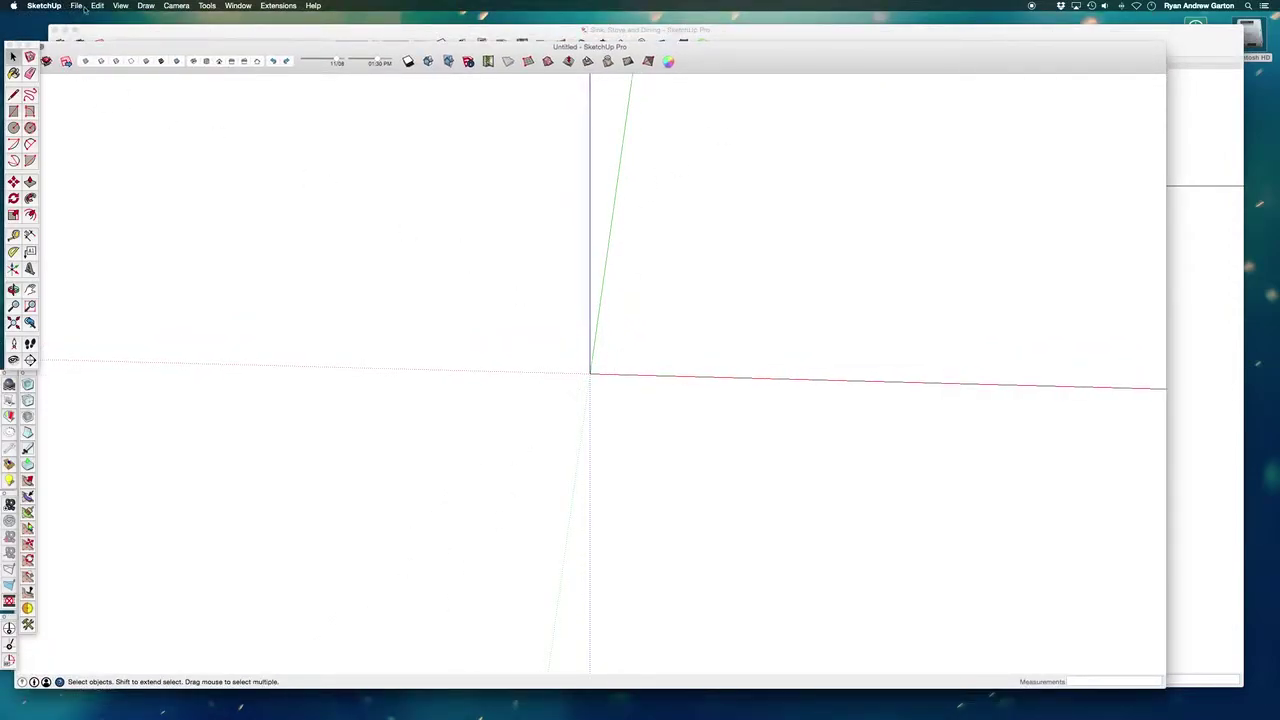
Apply the style with blue sky and green ground from Default Styles to the new model and close the style settings
{"action": "left_click", "coordinate": [238, 6]}
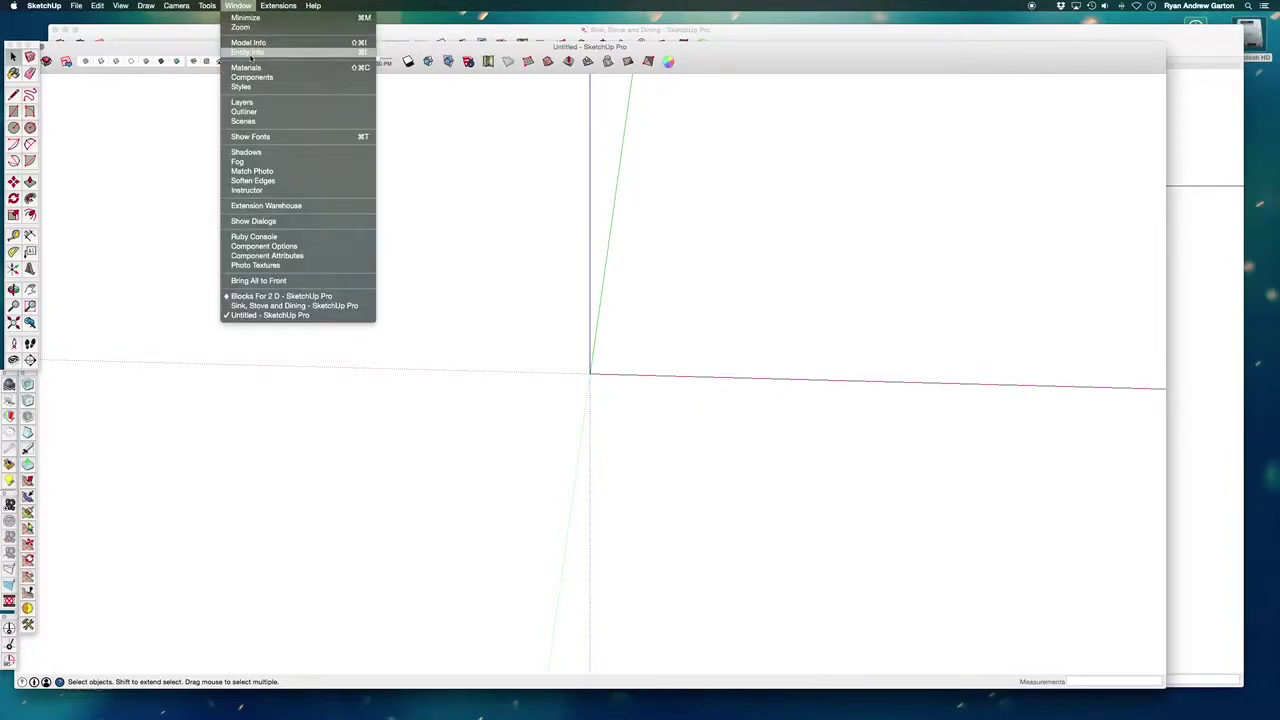
{"action": "left_click", "coordinate": [255, 87]}
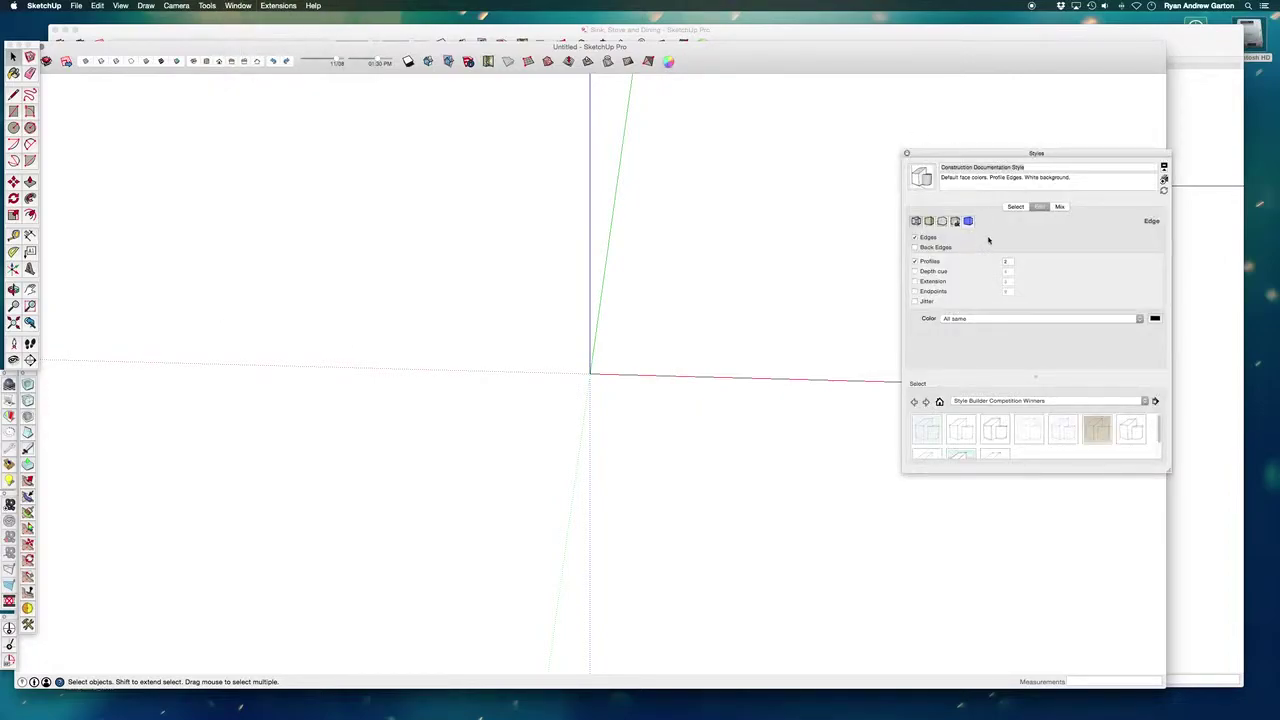
{"action": "left_click", "coordinate": [1015, 207]}
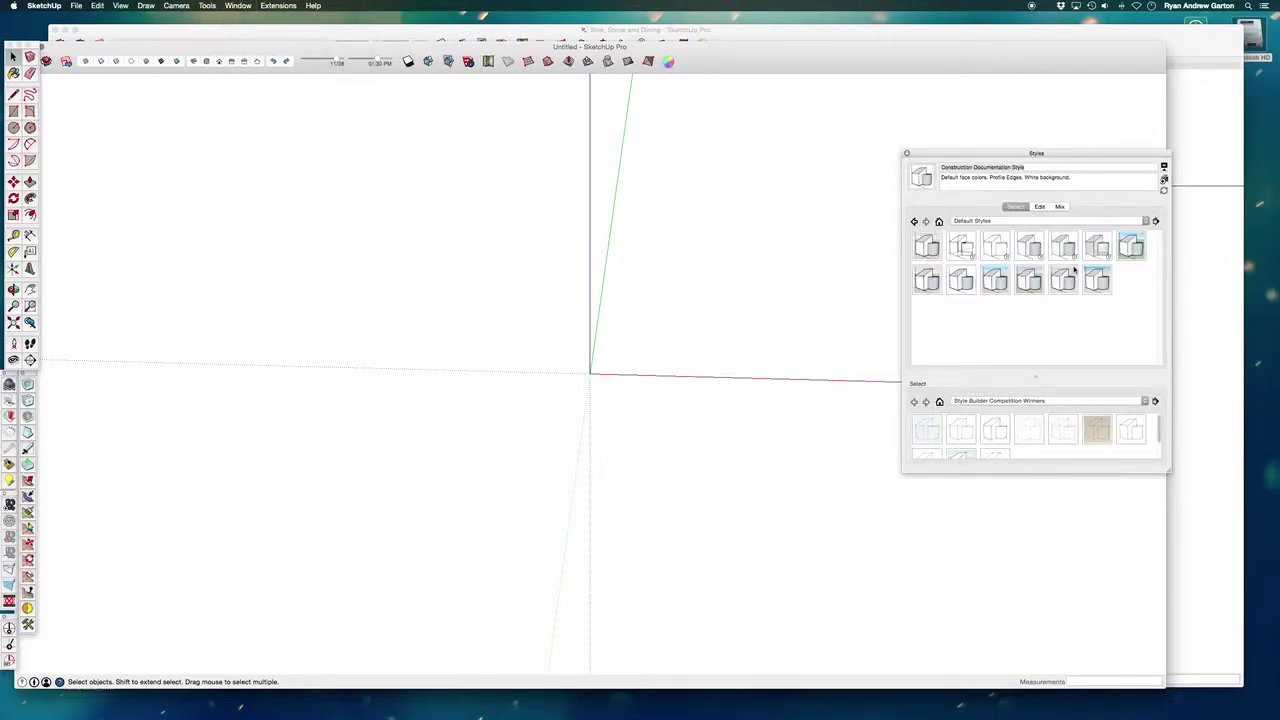
{"action": "left_click", "coordinate": [1131, 247]}
{"action": "middle_click_drag", "start_coordinate": [804, 336], "coordinate": [962, 128]}
{"action": "left_click", "coordinate": [907, 154]}
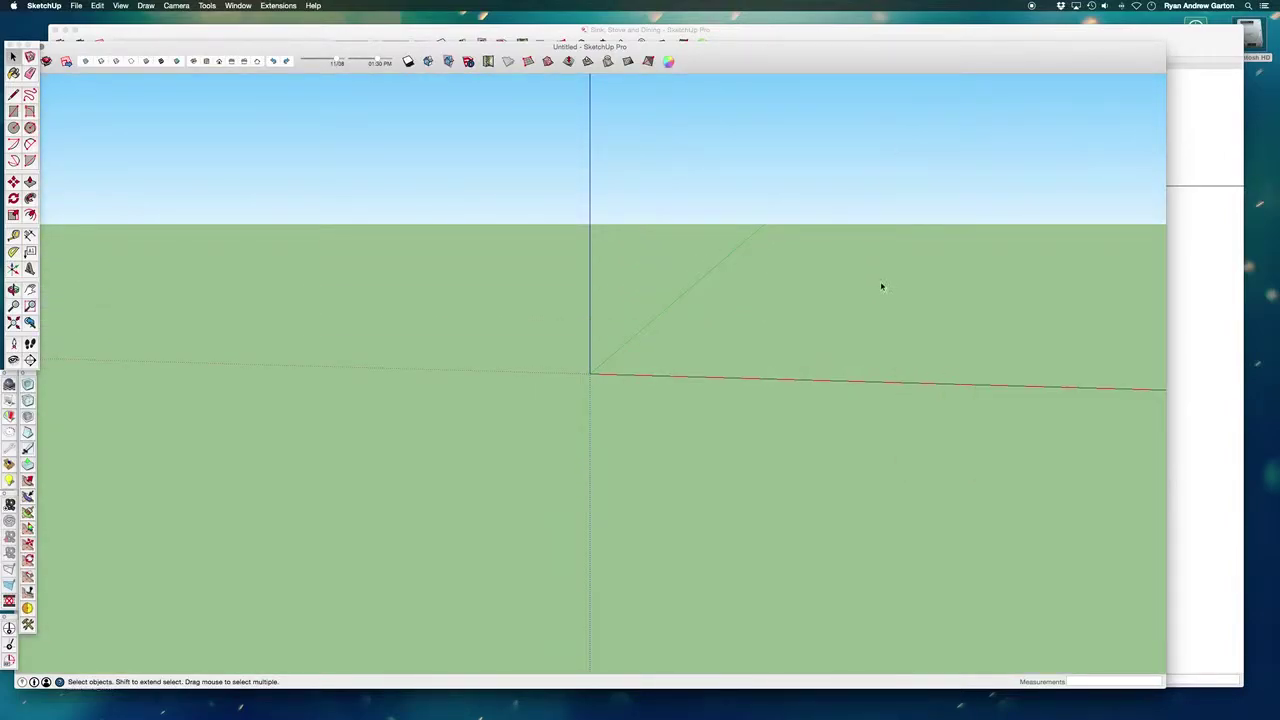
{"action": "scroll", "coordinate": [880, 283], "scroll_direction": "up", "scroll_amount": 3}
Import the AutoCAD file Sink, Stove and Dining.dwg from the Blocks folder of 02_Model 2_Space Planner into the new model
{"action": "left_click", "coordinate": [77, 6]}
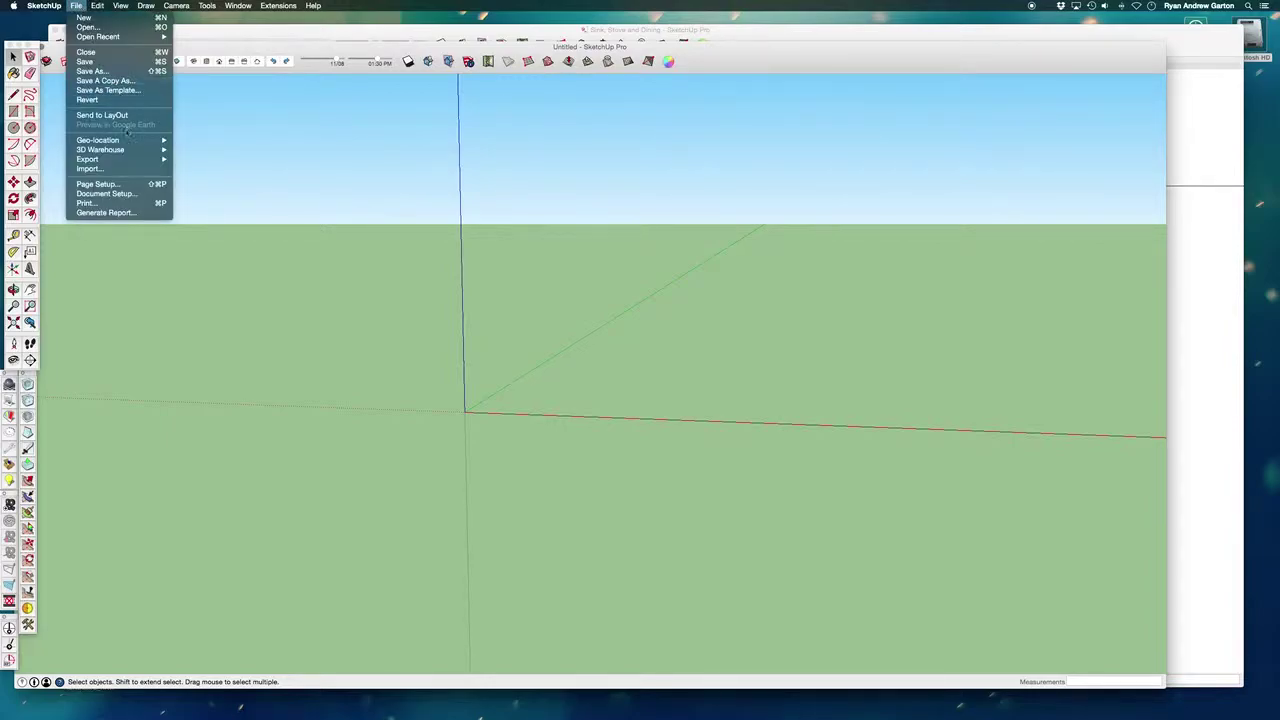
{"action": "left_click", "coordinate": [122, 169]}
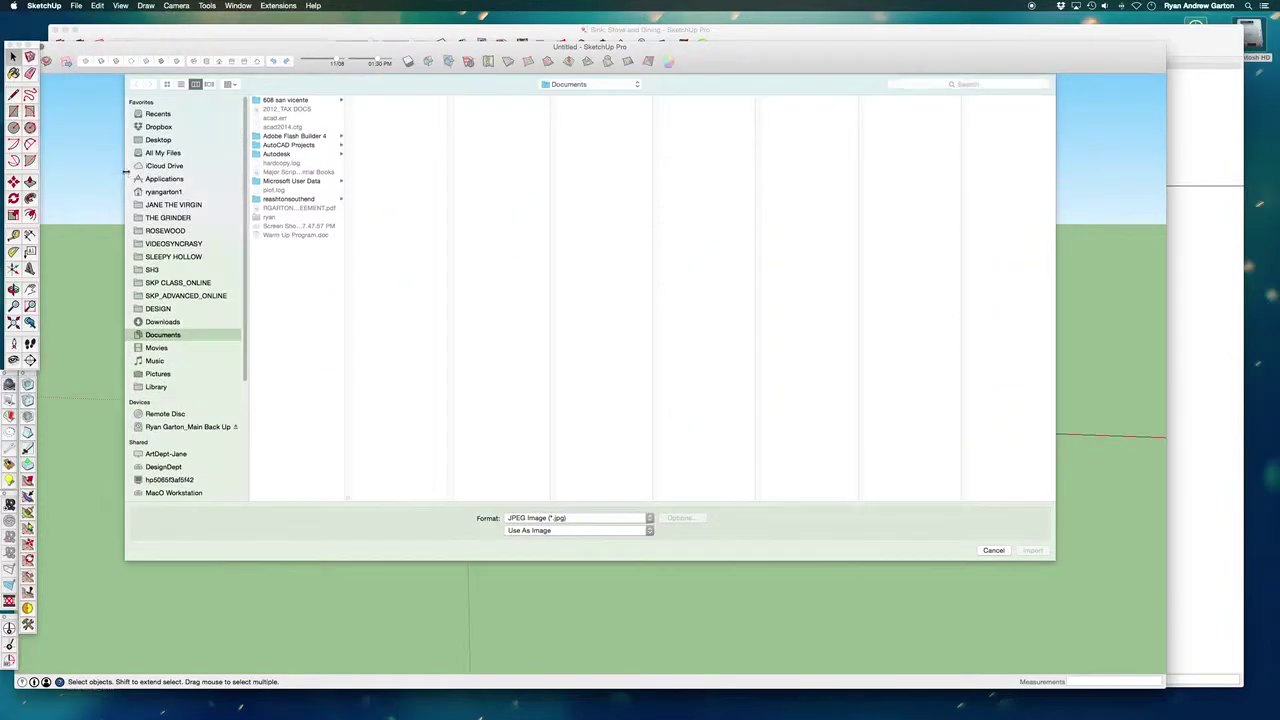
{"action": "left_click", "coordinate": [160, 296]}
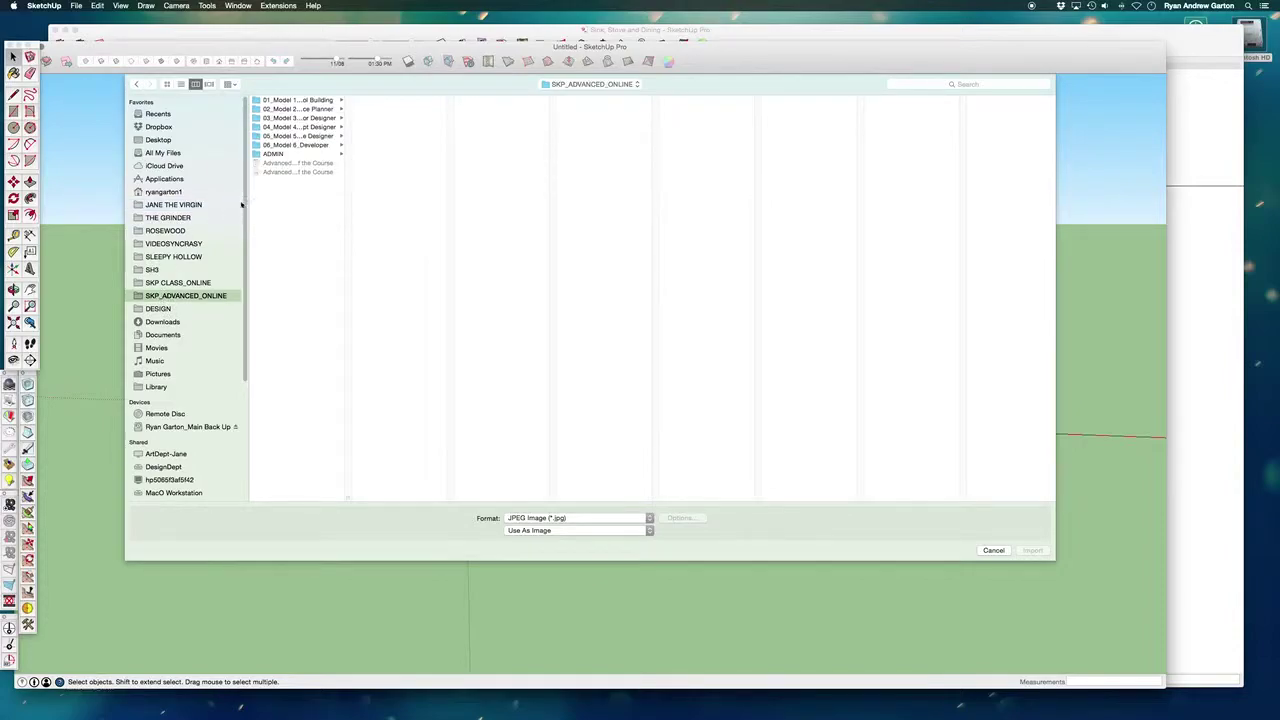
{"action": "left_click", "coordinate": [324, 109]}
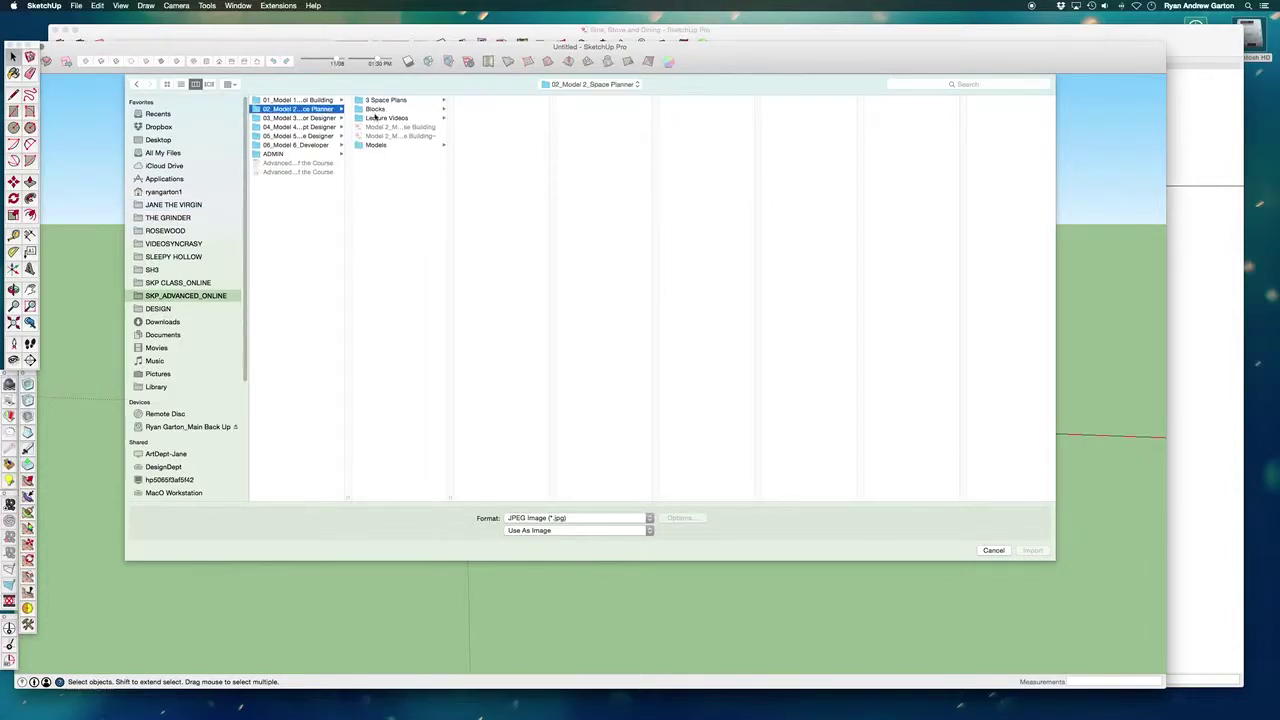
{"action": "left_click", "coordinate": [386, 119]}
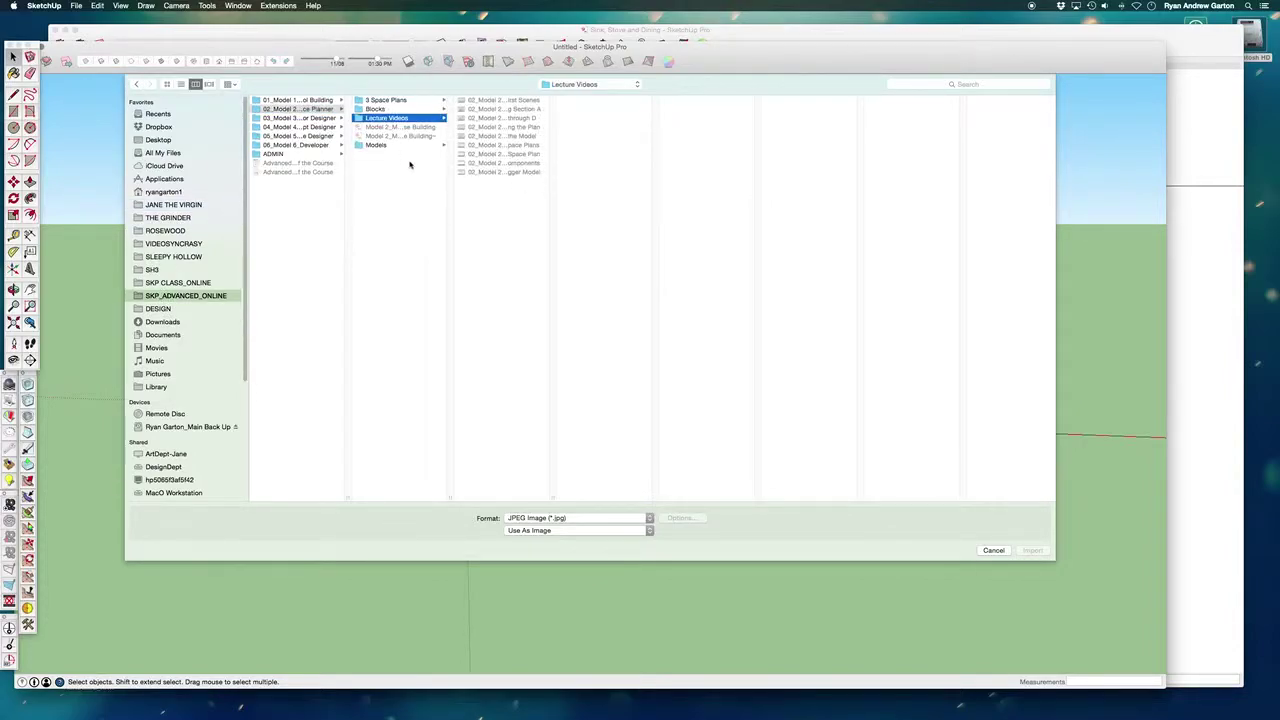
{"action": "left_click", "coordinate": [389, 110]}
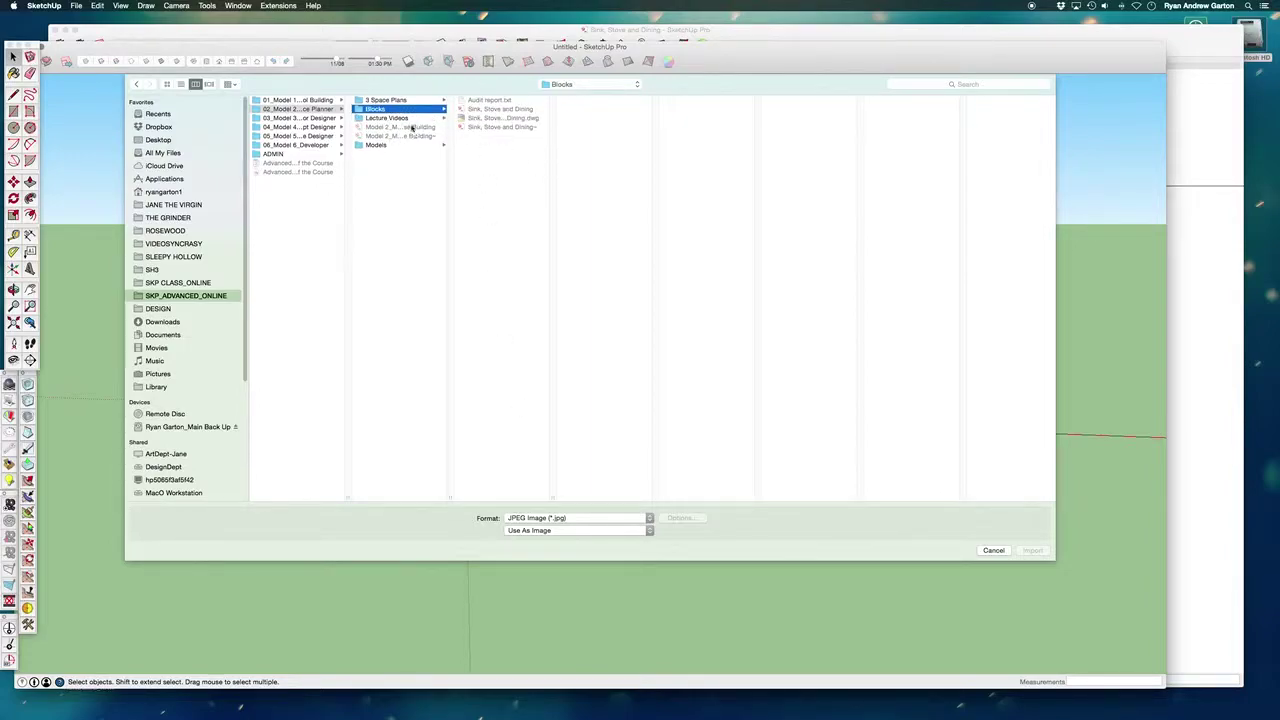
{"action": "left_click", "coordinate": [602, 518]}
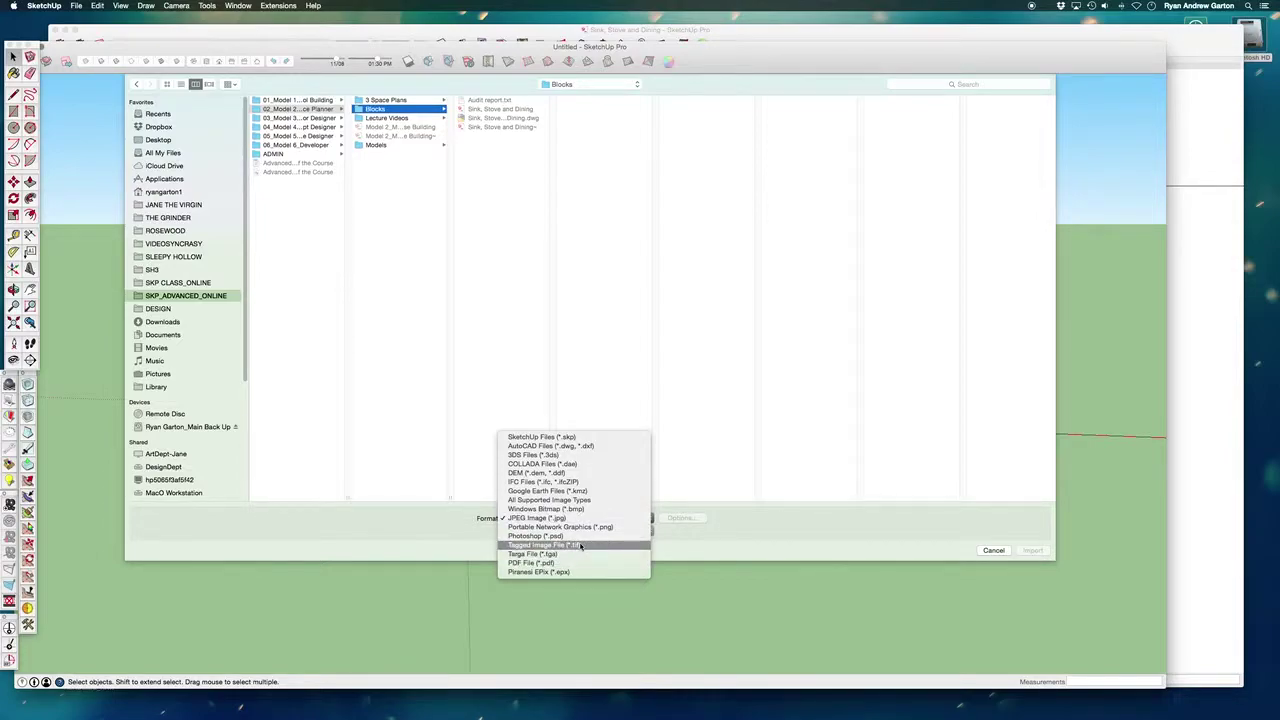
{"action": "left_click", "coordinate": [563, 445]}
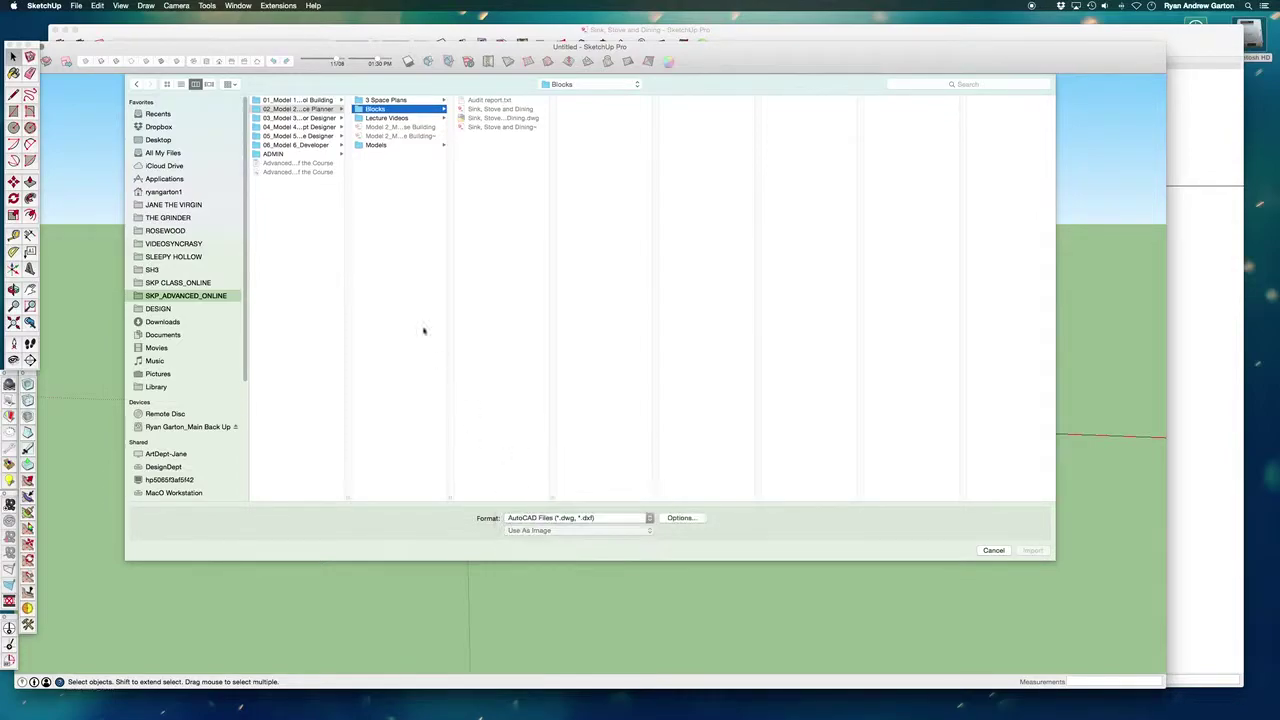
{"action": "left_click", "coordinate": [520, 118]}
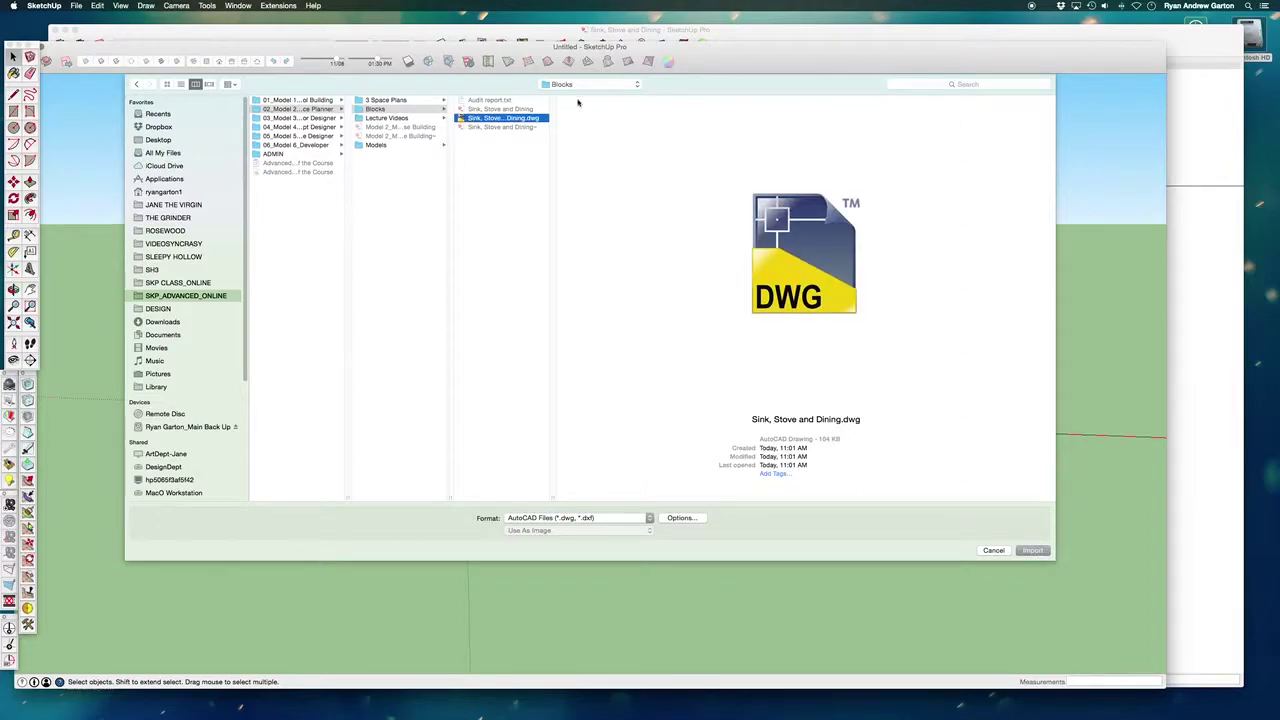
{"action": "left_click", "coordinate": [1032, 551]}
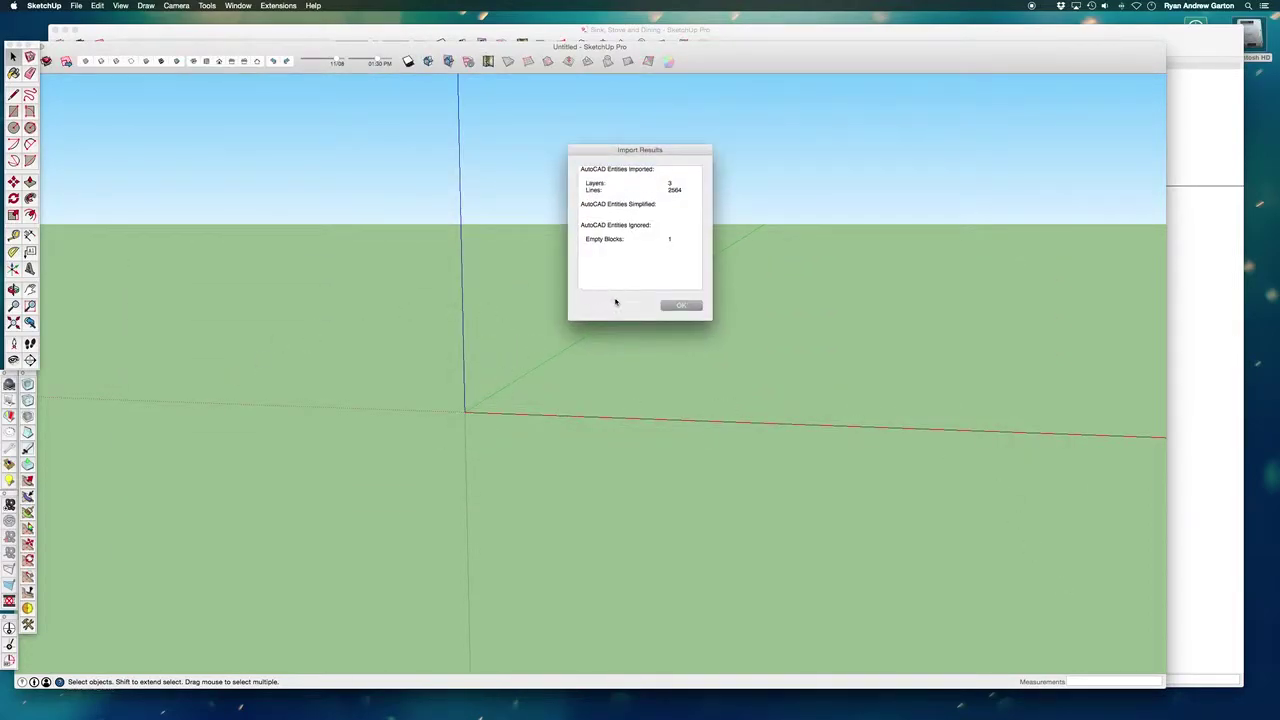
{"action": "left_click", "coordinate": [688, 308]}
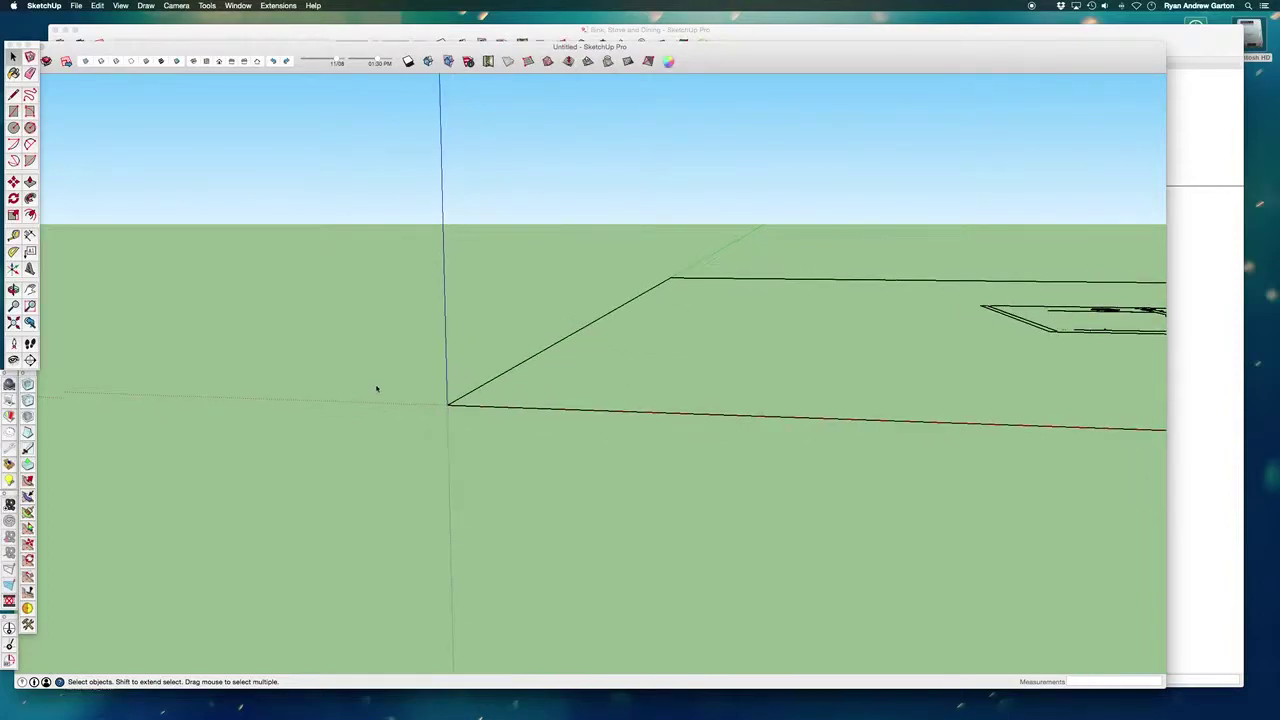
Select all of the imported sink, stove and dining linework together with its surrounding rectangle
{"action": "middle_click_drag", "start_coordinate": [497, 403], "coordinate": [577, 566]}
{"action": "scroll", "coordinate": [597, 483], "scroll_direction": "down", "scroll_amount": 3}
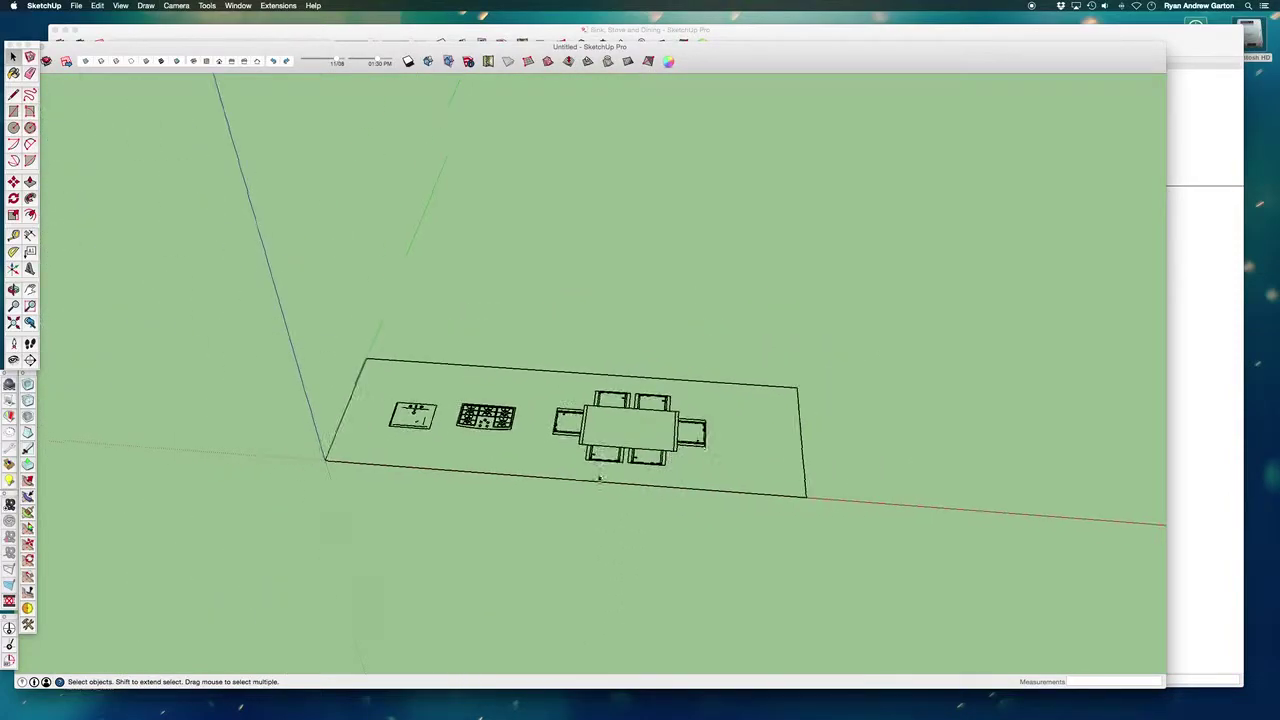
{"action": "middle_click_drag", "start_coordinate": [597, 483], "coordinate": [634, 634]}
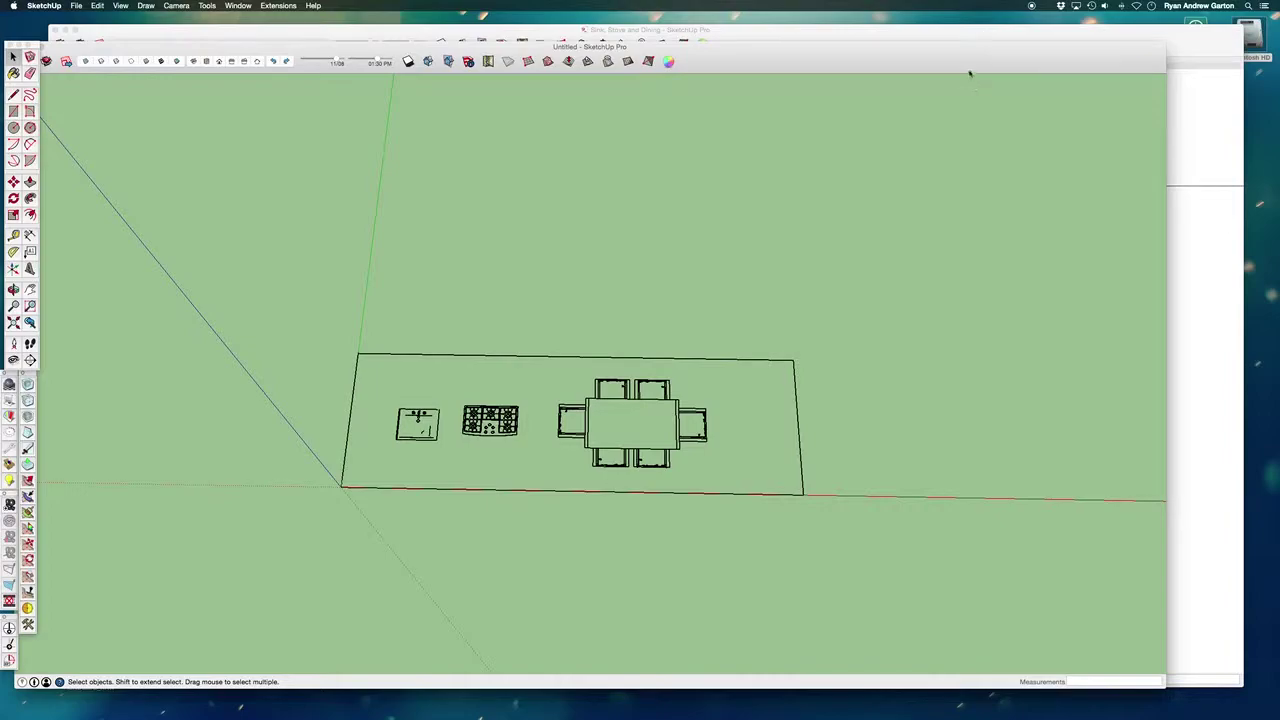
{"action": "scroll", "coordinate": [480, 352], "scroll_direction": "up", "scroll_amount": 2}
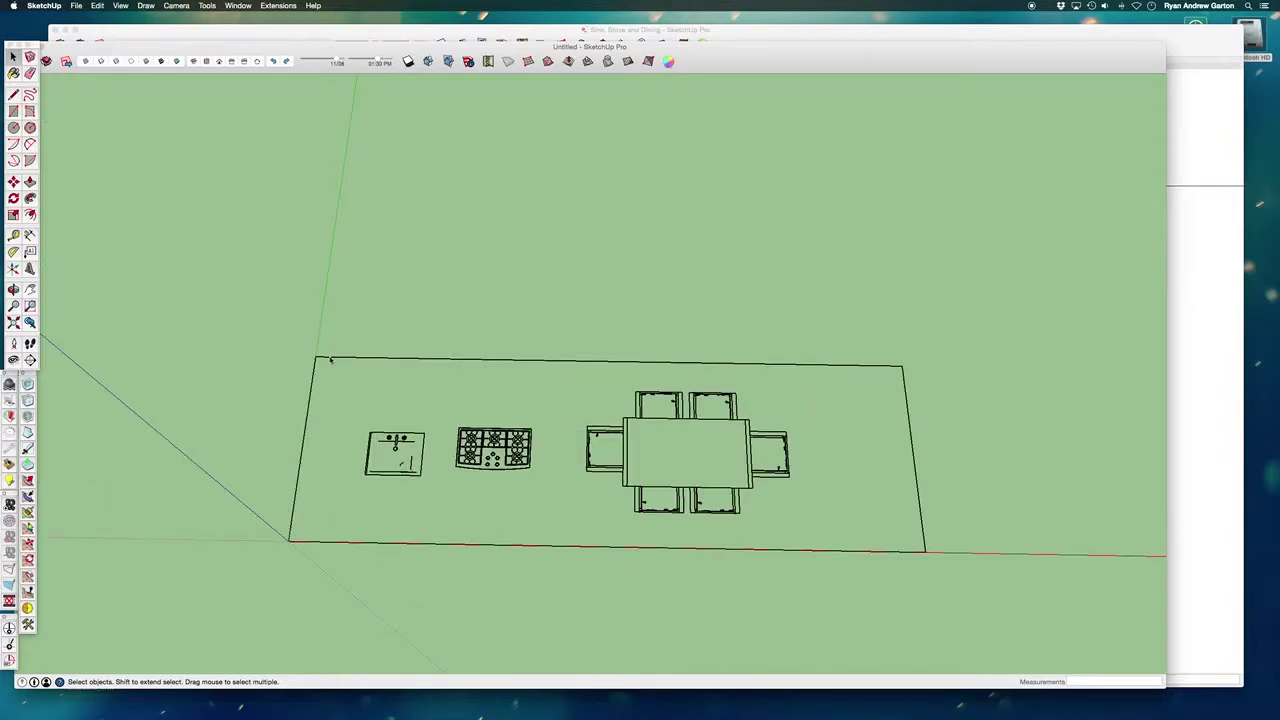
{"action": "middle_click_drag", "start_coordinate": [136, 179], "coordinate": [449, 349]}
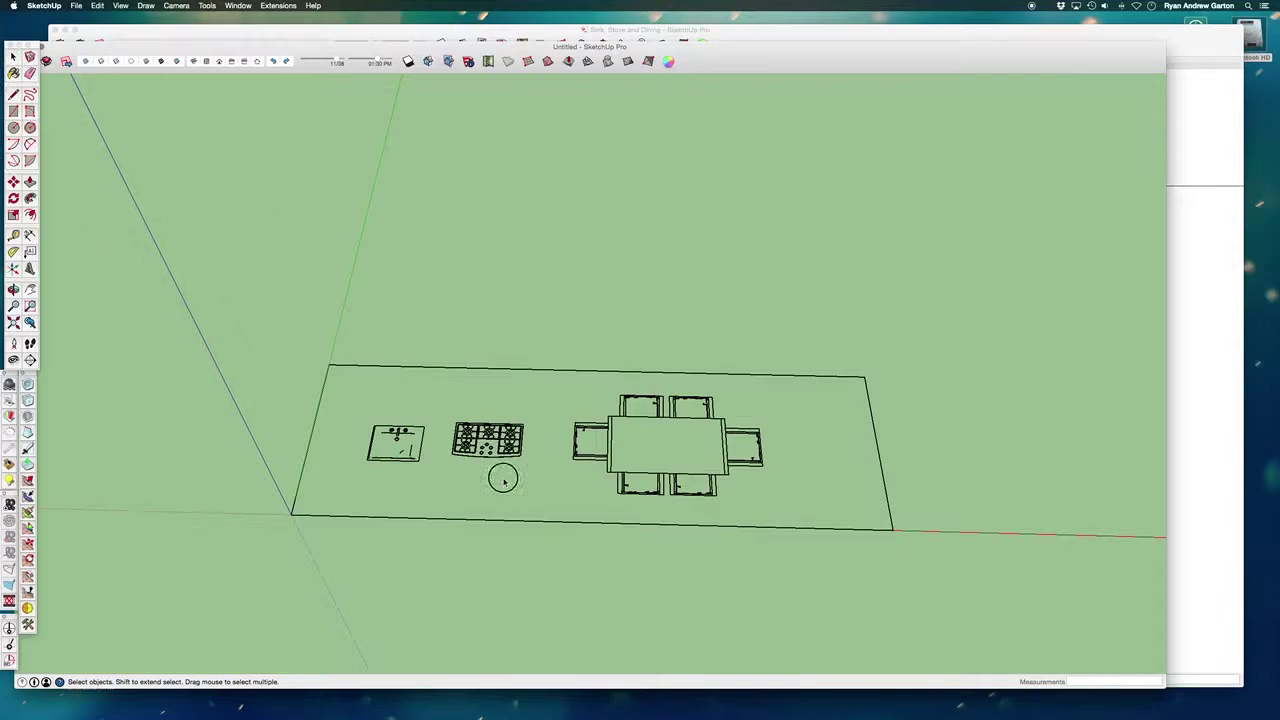
{"action": "left_click_drag", "start_coordinate": [523, 524], "coordinate": [432, 340]}
{"action": "middle_click_drag", "start_coordinate": [543, 466], "coordinate": [543, 420]}
{"action": "scroll", "coordinate": [543, 420], "scroll_direction": "down", "scroll_amount": 3}
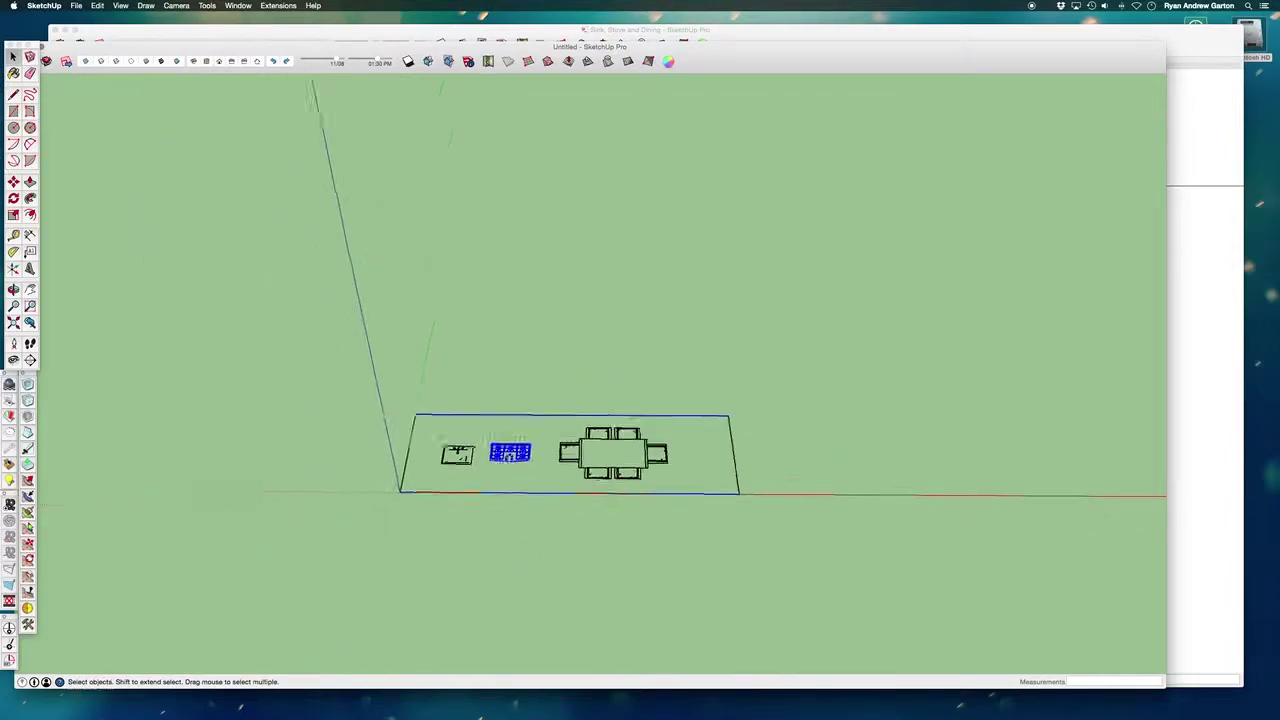
{"action": "key", "text": "super+a"}
{"action": "scroll", "coordinate": [514, 428], "scroll_direction": "up", "scroll_amount": 3}
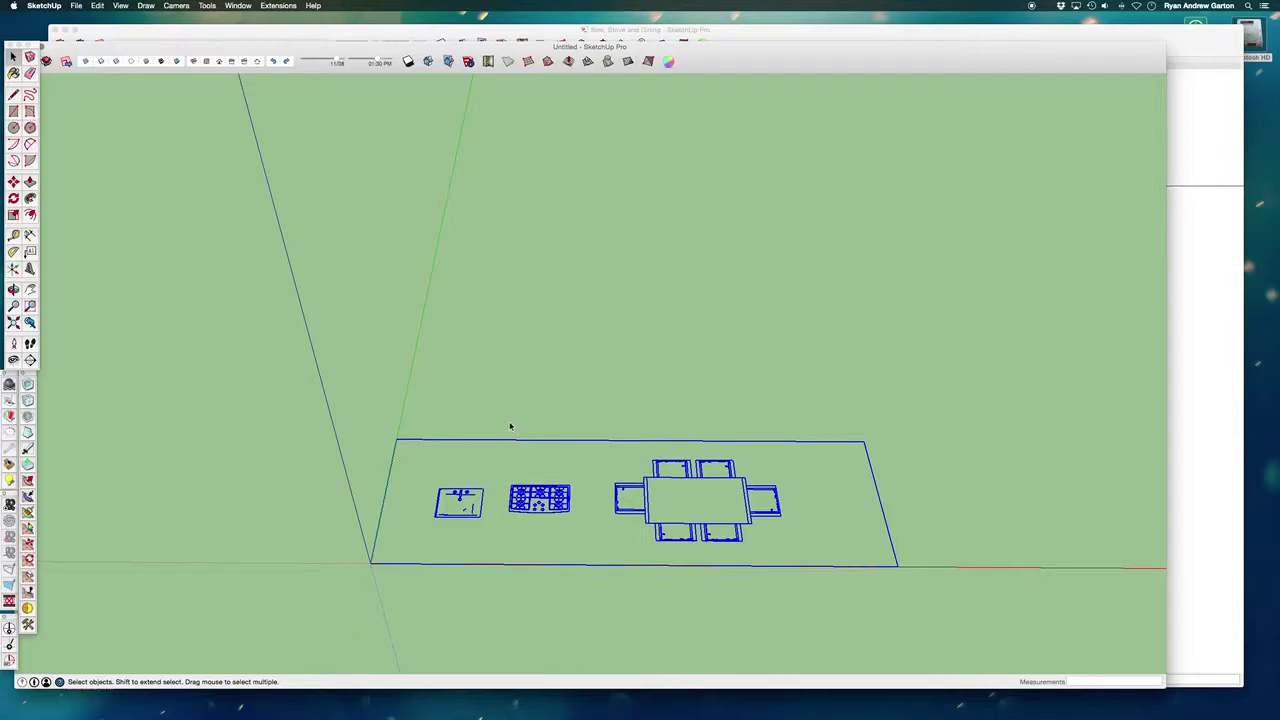
{"action": "scroll", "coordinate": [510, 427], "scroll_direction": "down", "scroll_amount": 2}
{"action": "left_click_drag", "start_coordinate": [270, 346], "coordinate": [830, 592]}
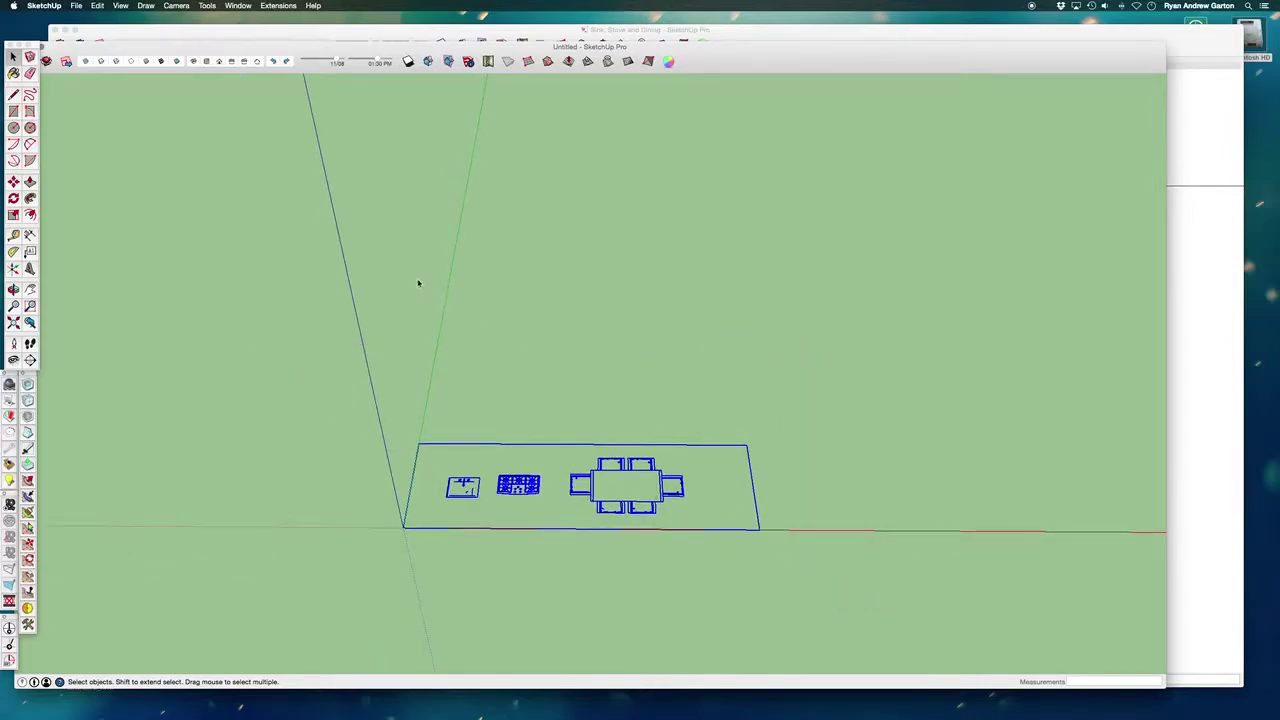
Measure the far long edge of the imported rectangle with the Tape Measure tool
{"action": "middle_click_drag", "start_coordinate": [418, 283], "coordinate": [560, 560]}
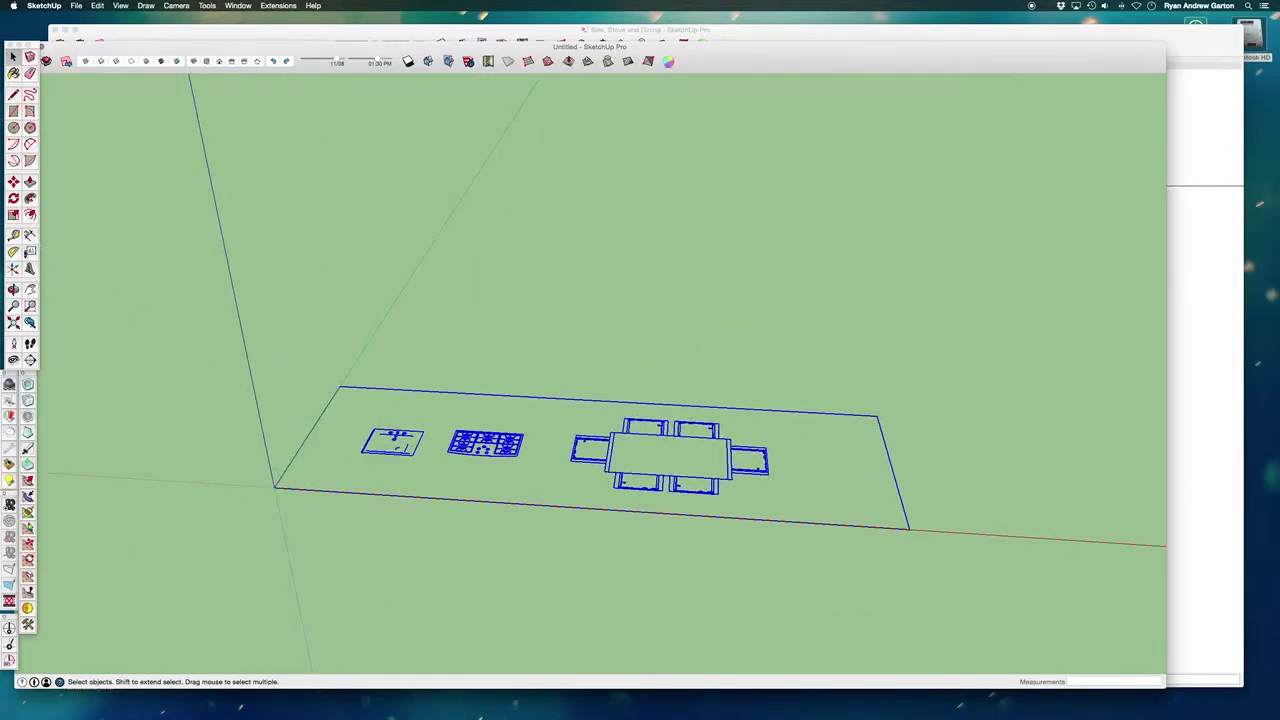
{"action": "left_click", "coordinate": [14, 234]}
{"action": "left_click", "coordinate": [340, 387]}
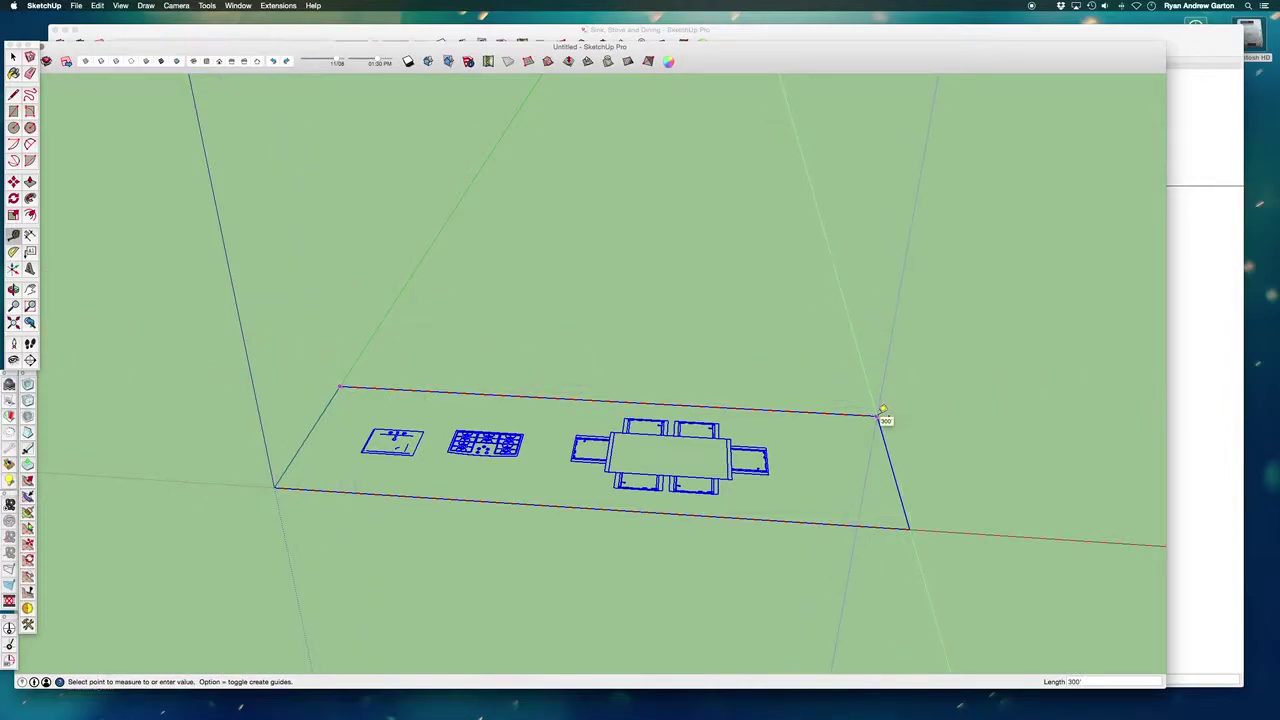
Measure the far long edge of the dining table in the imported linework
{"action": "scroll", "coordinate": [733, 438], "scroll_direction": "up", "scroll_amount": 3}
{"action": "left_click", "coordinate": [492, 429]}
{"action": "scroll", "coordinate": [489, 428], "scroll_direction": "up", "scroll_amount": 2}
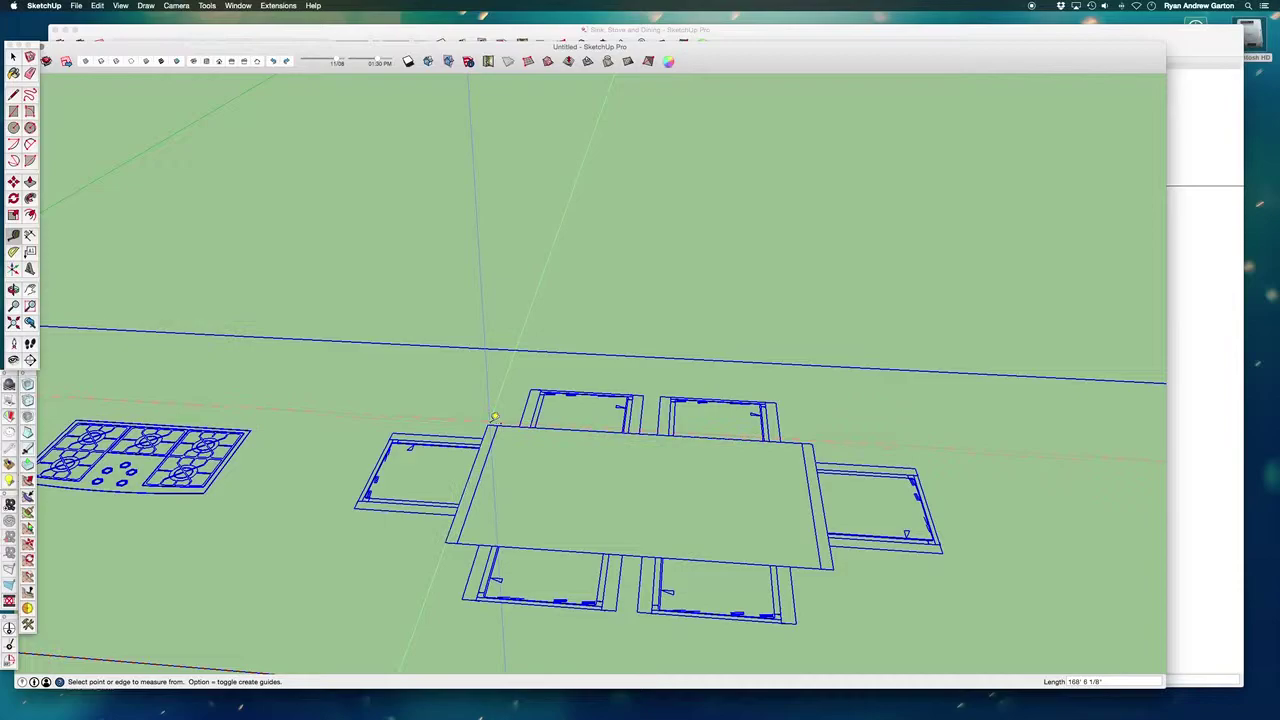
{"action": "left_click", "coordinate": [491, 425]}
{"action": "left_click", "coordinate": [489, 425]}
{"action": "left_click", "coordinate": [493, 422]}
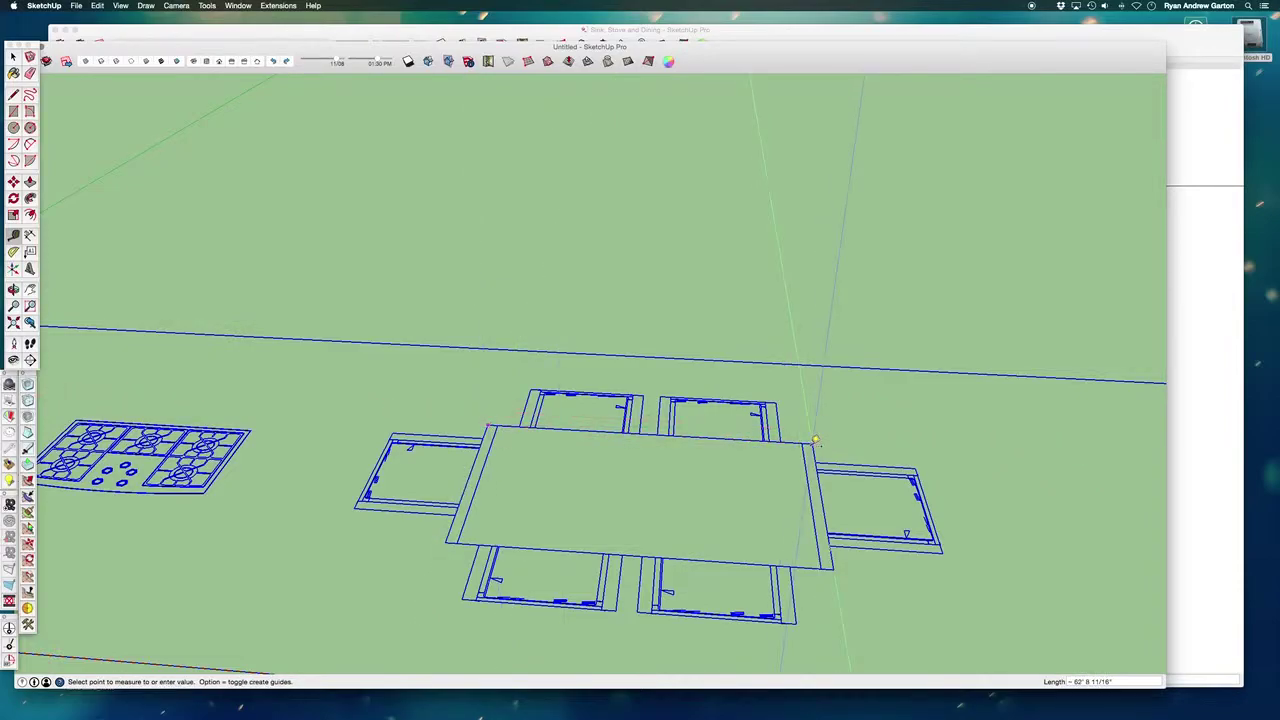
{"action": "left_click", "coordinate": [815, 440]}
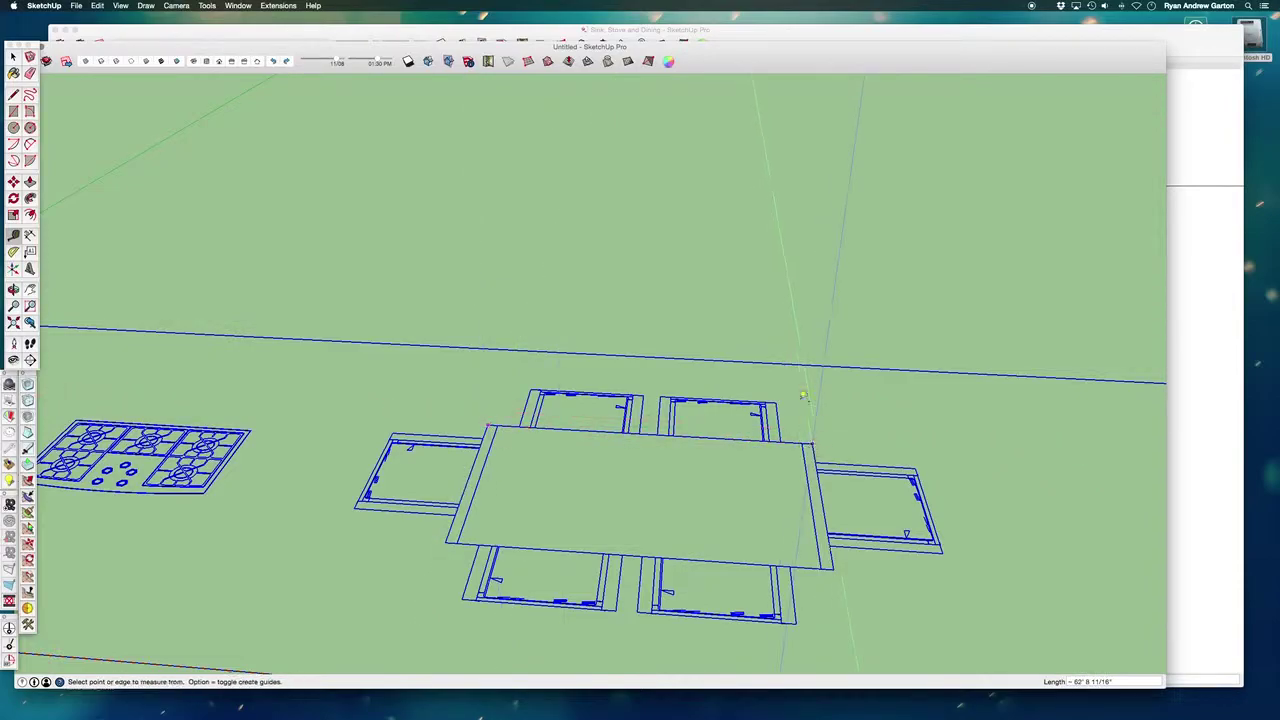
Shift the new model's window aside, bring the Sink, Stove and Dining model forward and tilt its plan view into 3D
{"action": "left_click_drag", "start_coordinate": [805, 48], "coordinate": [618, 63]}
{"action": "left_click", "coordinate": [1196, 133]}
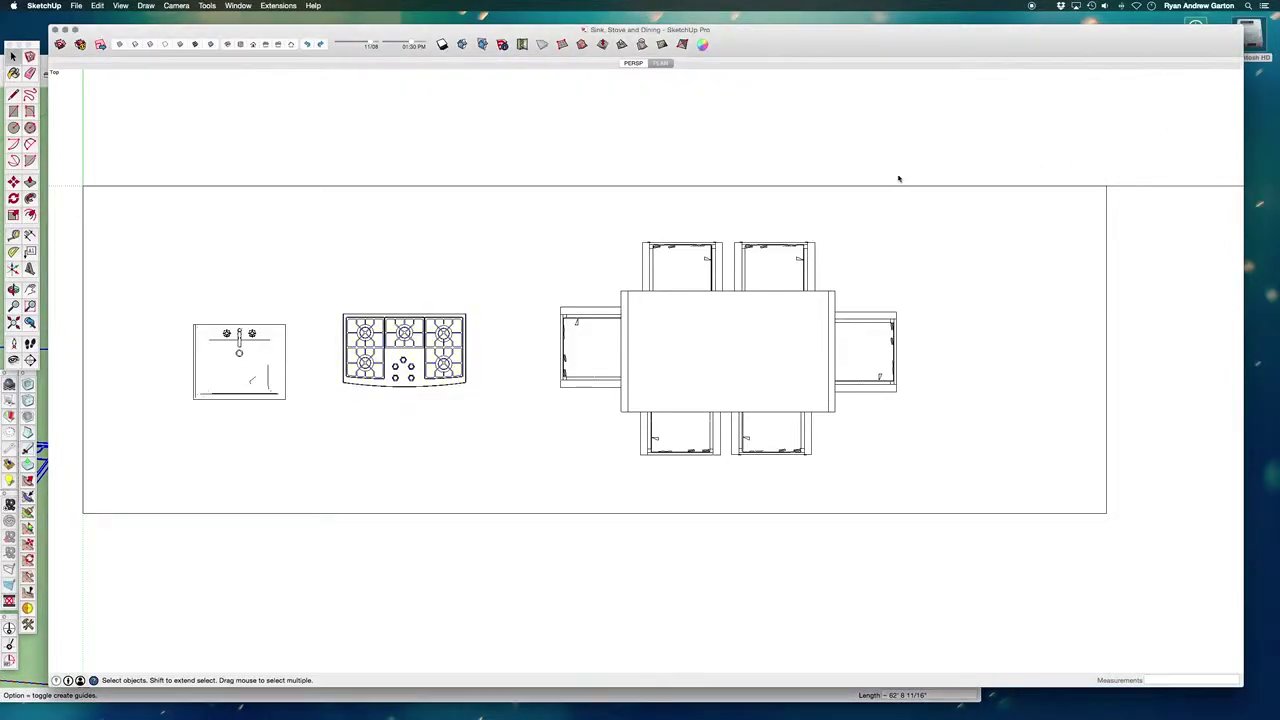
{"action": "scroll", "coordinate": [527, 244], "scroll_direction": "down", "scroll_amount": 1}
{"action": "scroll", "coordinate": [527, 245], "scroll_direction": "down", "scroll_amount": 2}
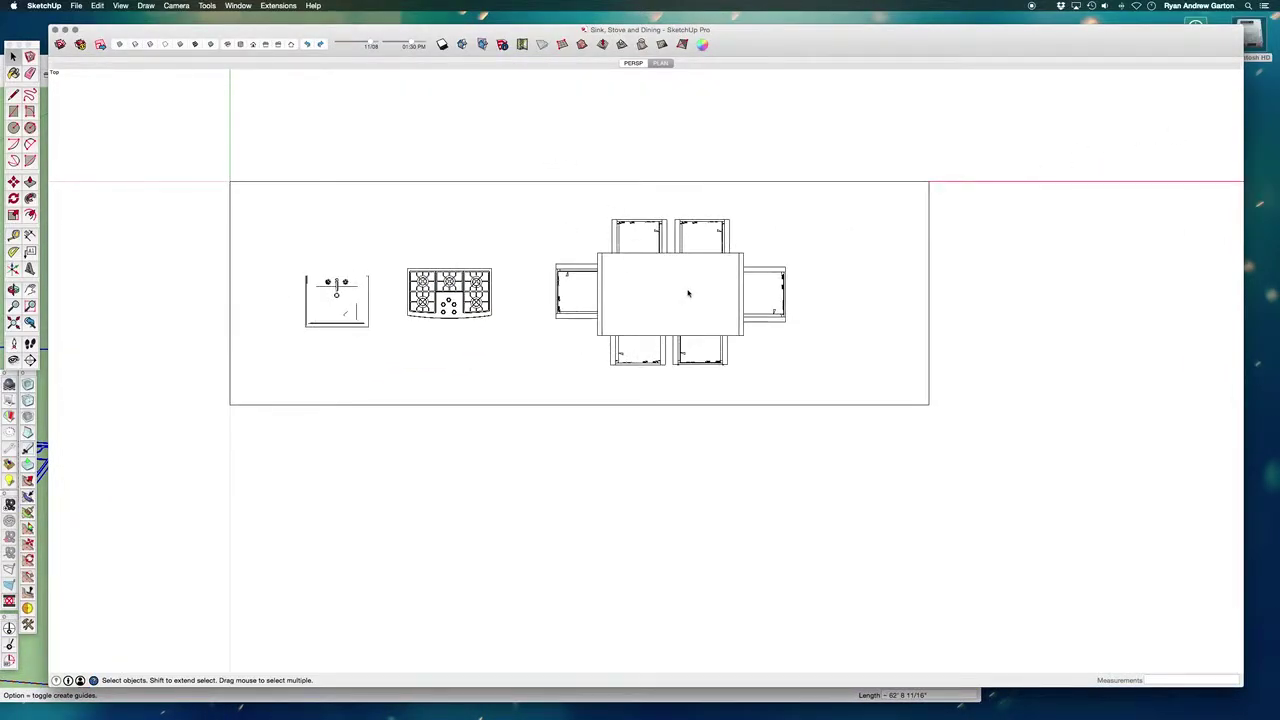
{"action": "scroll", "coordinate": [701, 309], "scroll_direction": "down", "scroll_amount": 1}
{"action": "middle_click_drag", "start_coordinate": [786, 509], "coordinate": [803, 194]}
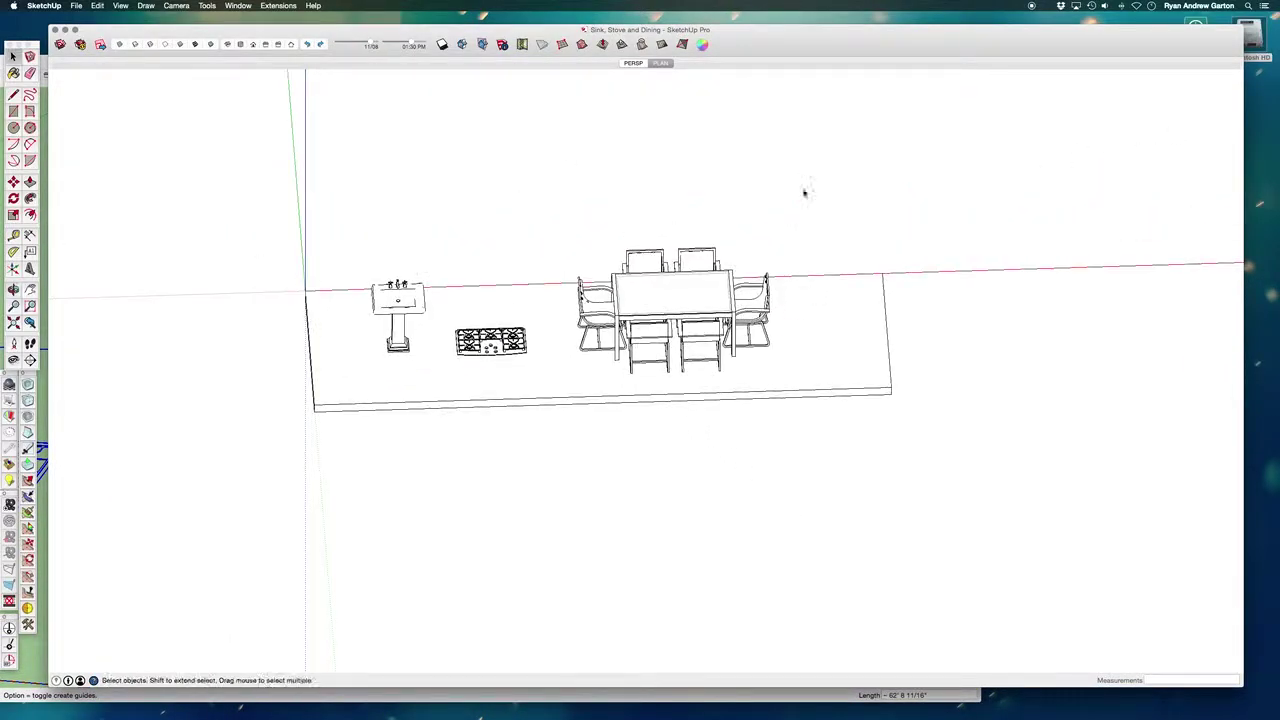
{"action": "middle_click_drag", "start_coordinate": [770, 267], "coordinate": [640, 385]}
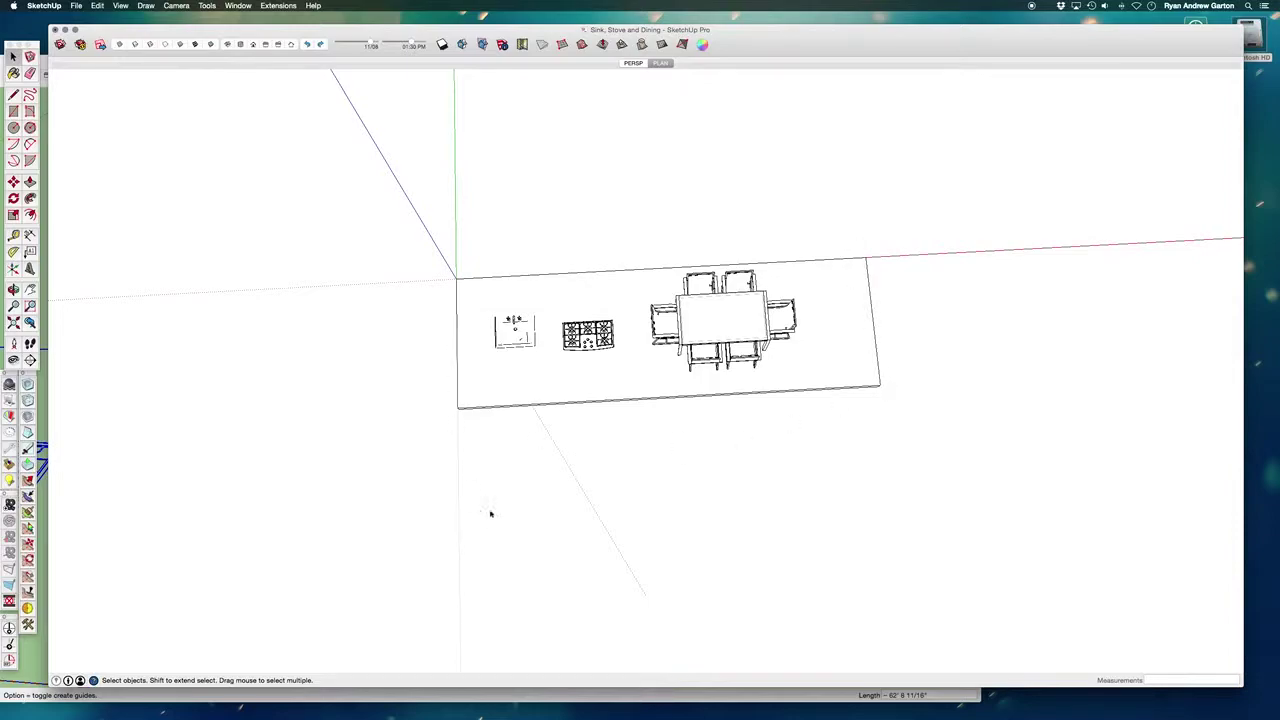
{"action": "middle_click_drag", "start_coordinate": [490, 513], "coordinate": [542, 325]}
Measure the slab's far long edge and its short side edge in the 3D model
{"action": "key", "text": "t"}
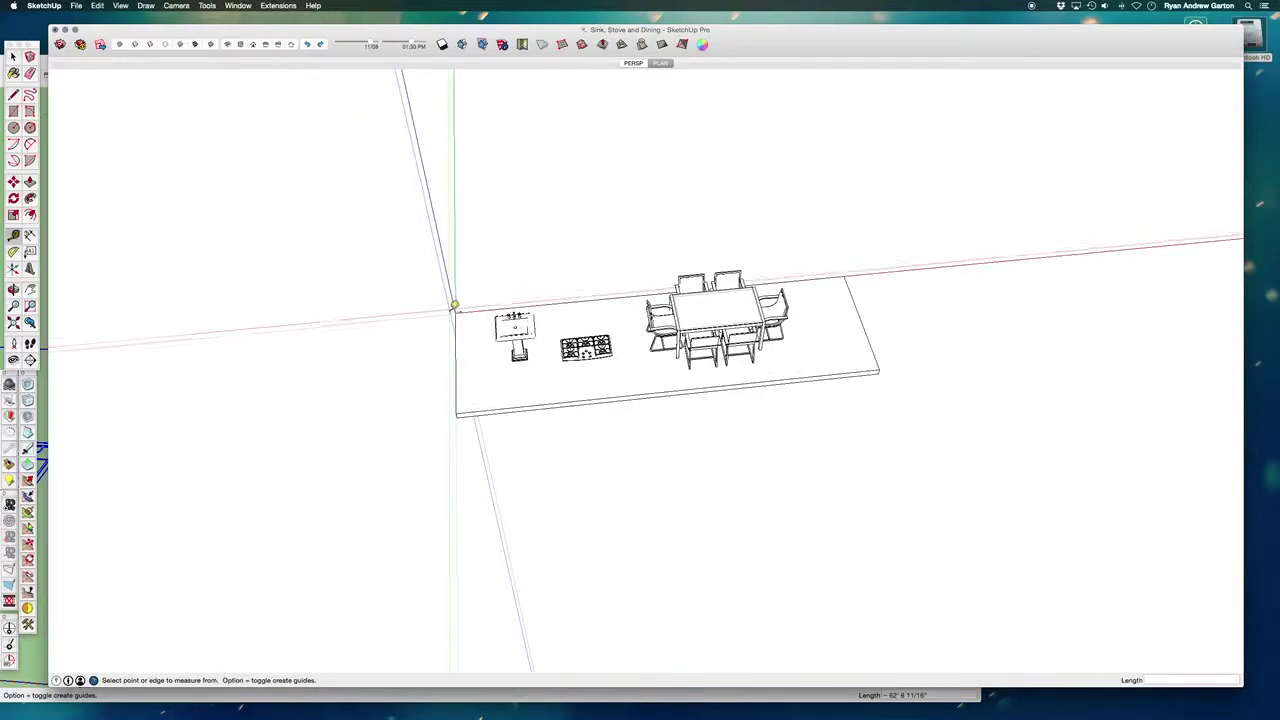
{"action": "left_click", "coordinate": [455, 312]}
{"action": "left_click", "coordinate": [846, 274]}
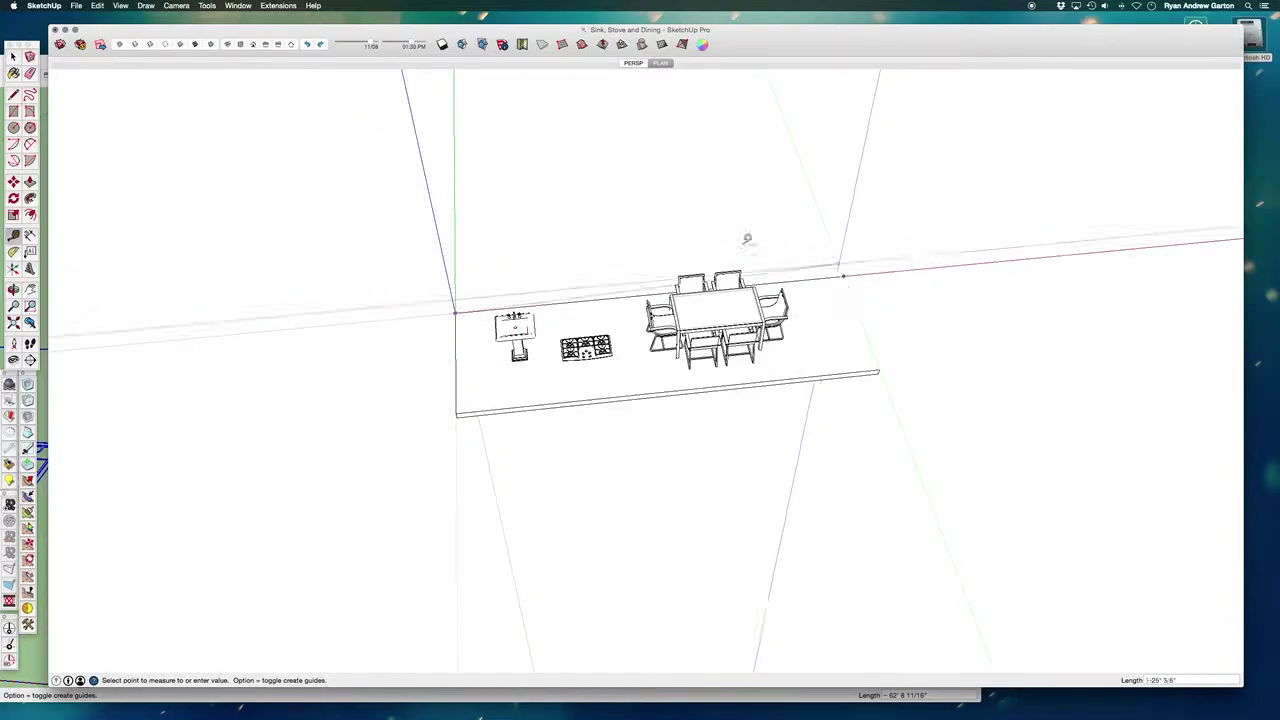
{"action": "left_click", "coordinate": [457, 411]}
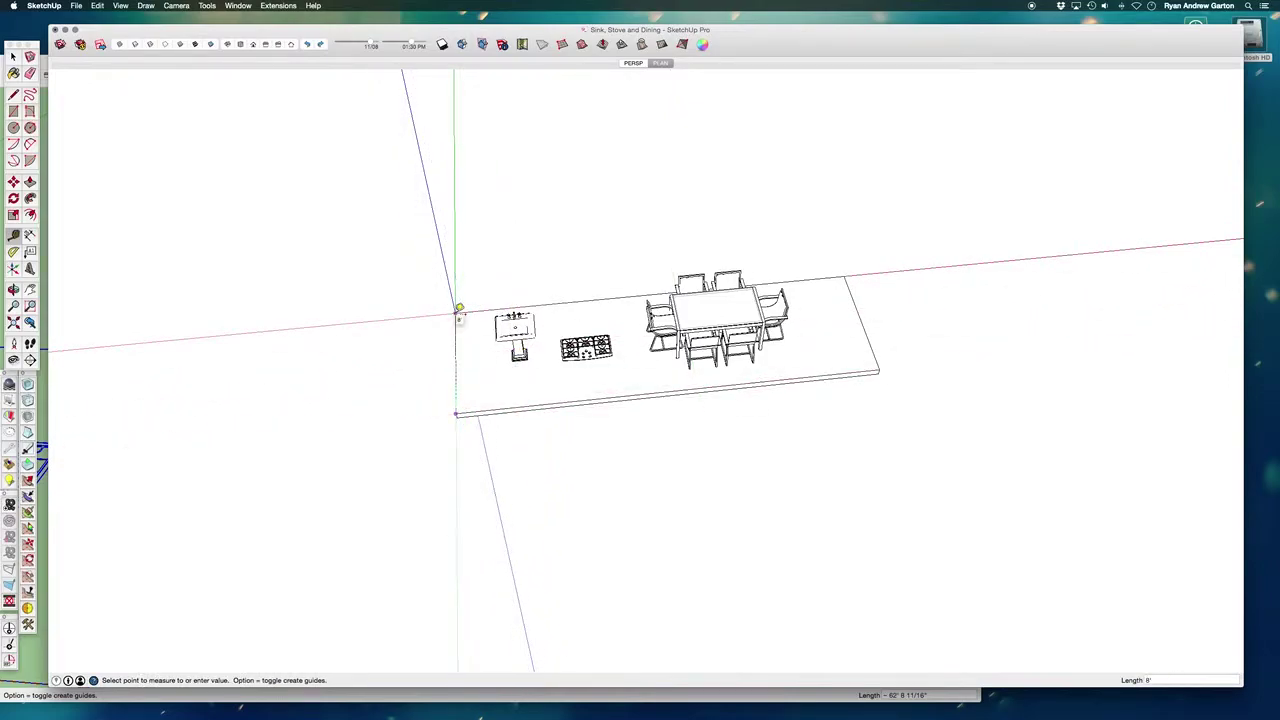
{"action": "key", "text": "Escape"}
Move the Sink, Stove and Dining window aside and return to the new model with the imported linework
{"action": "scroll", "coordinate": [763, 225], "scroll_direction": "down", "scroll_amount": 3}
{"action": "scroll", "coordinate": [652, 308], "scroll_direction": "up", "scroll_amount": 2}
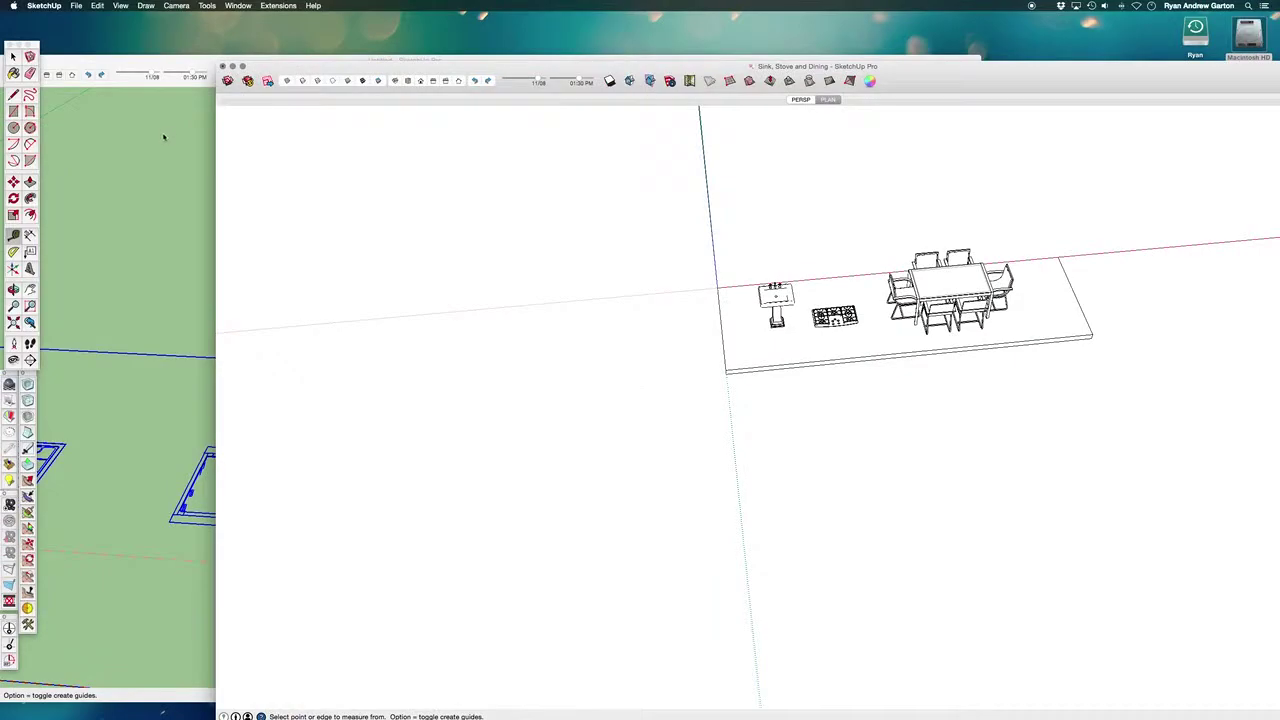
{"action": "left_click", "coordinate": [164, 137]}
Resize the new model with the Tape Measure by setting the far long edge of the imported rectangle to 25'
{"action": "scroll", "coordinate": [488, 385], "scroll_direction": "down", "scroll_amount": 5}
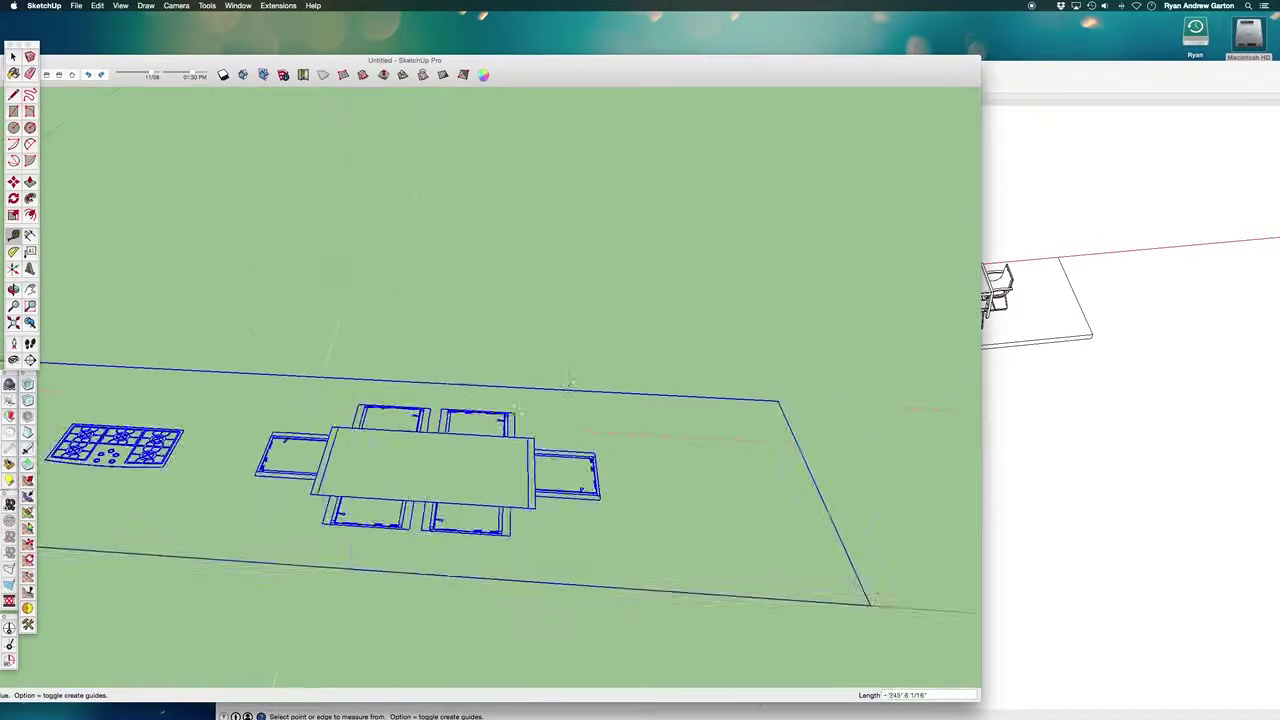
{"action": "middle_click_drag", "start_coordinate": [214, 299], "coordinate": [250, 378]}
{"action": "key", "text": "t"}
{"action": "scroll", "coordinate": [250, 370], "scroll_direction": "up", "scroll_amount": 2}
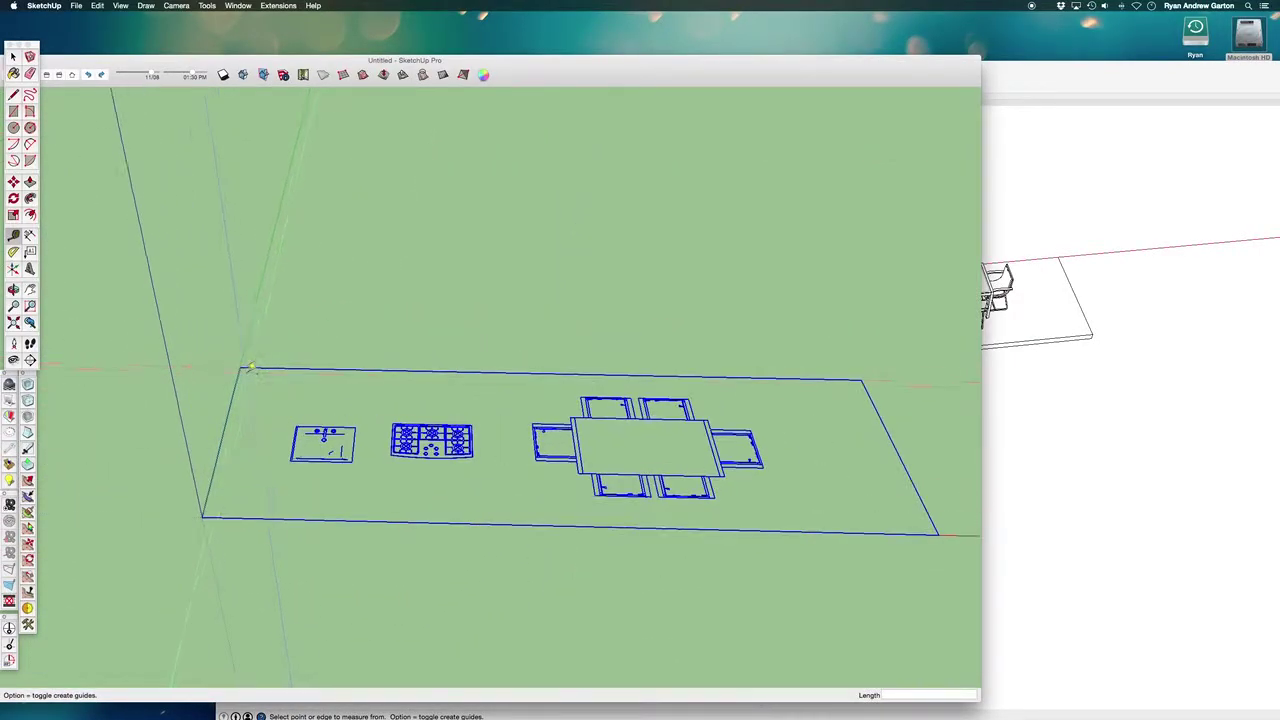
{"action": "scroll", "coordinate": [248, 364], "scroll_direction": "down", "scroll_amount": 2}
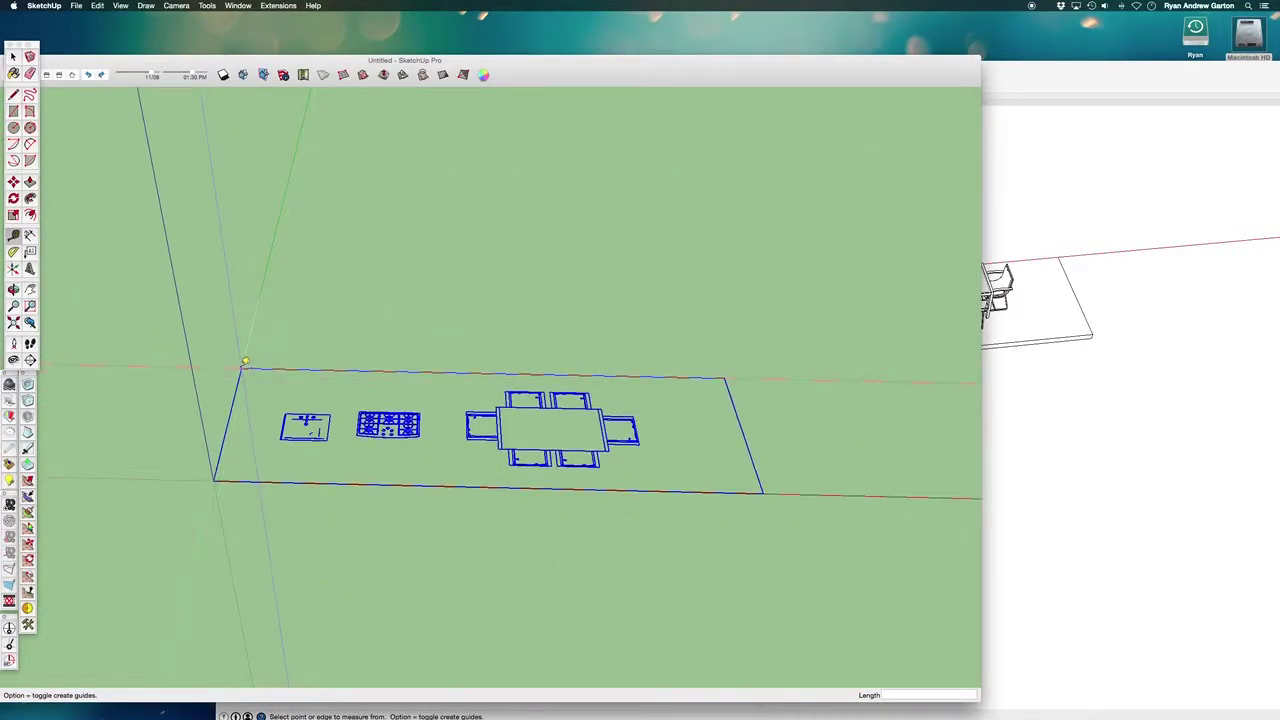
{"action": "left_click", "coordinate": [241, 368]}
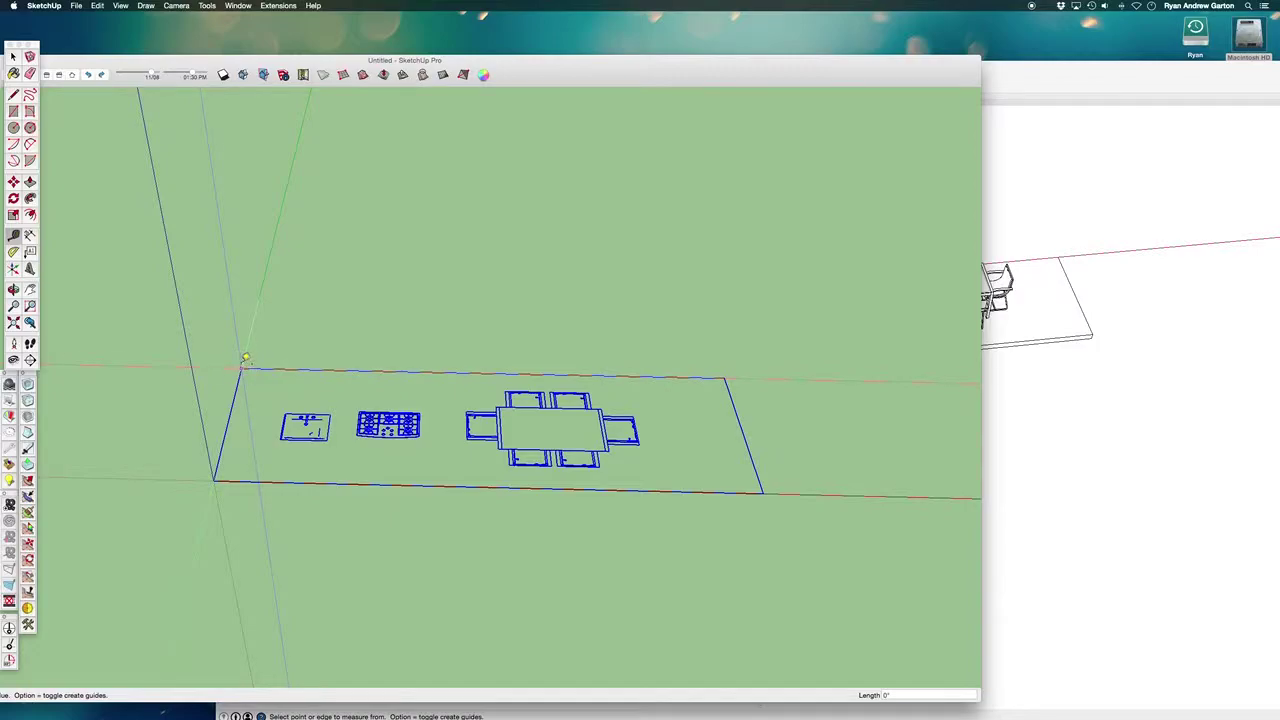
{"action": "left_click", "coordinate": [730, 375]}
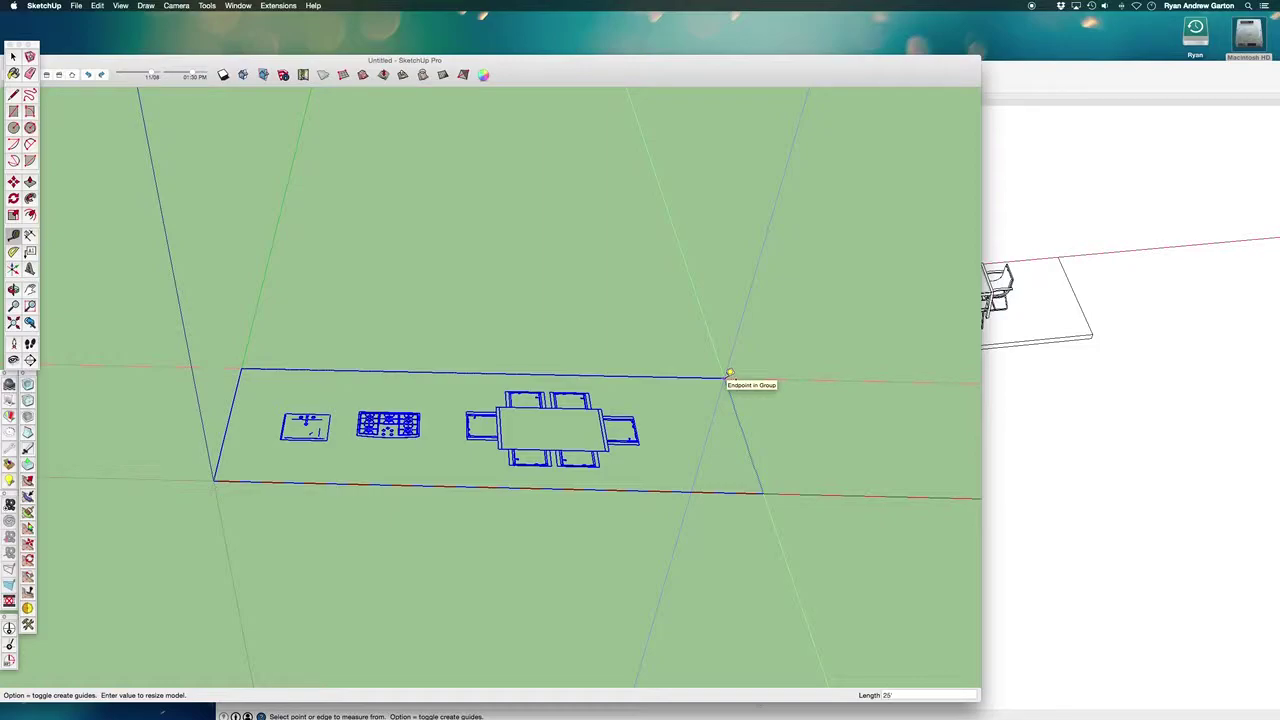
{"action": "key", "text": "Return"}
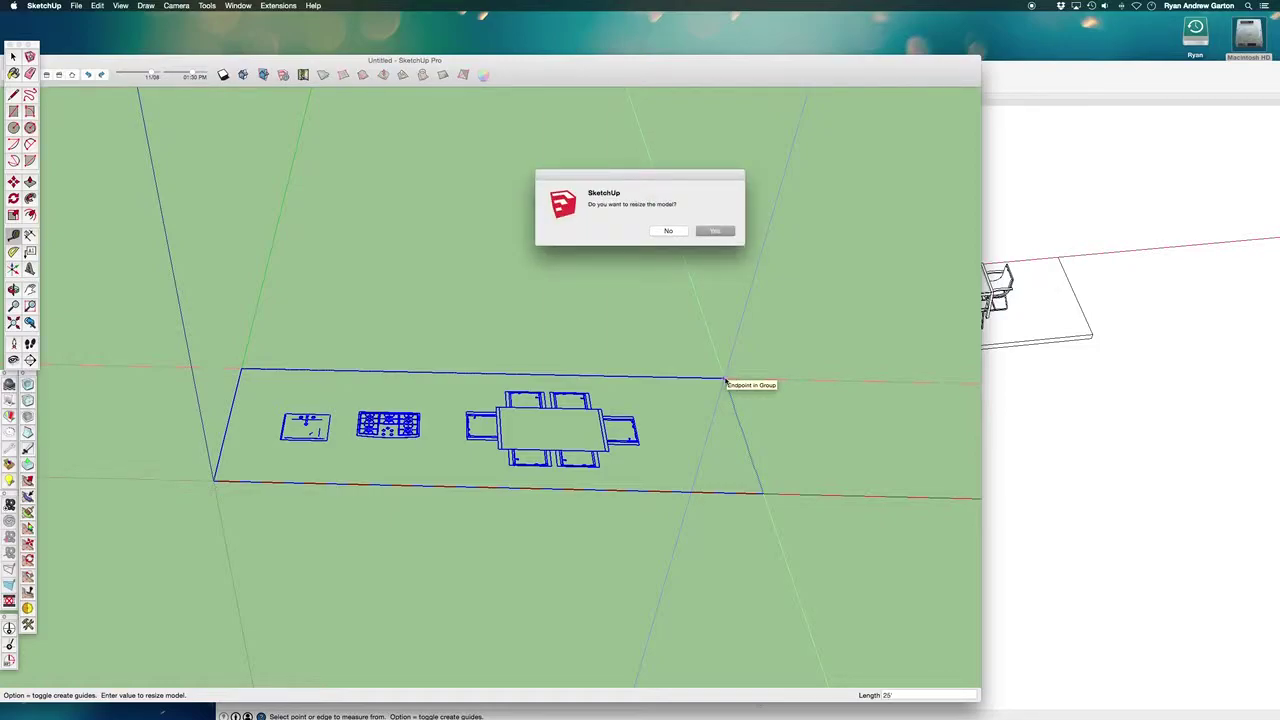
{"action": "left_click", "coordinate": [714, 231]}
Check the scale by remeasuring the far long edge of the resized rectangle
{"action": "scroll", "coordinate": [185, 441], "scroll_direction": "up", "scroll_amount": 3}
{"action": "scroll", "coordinate": [185, 441], "scroll_direction": "up", "scroll_amount": 5}
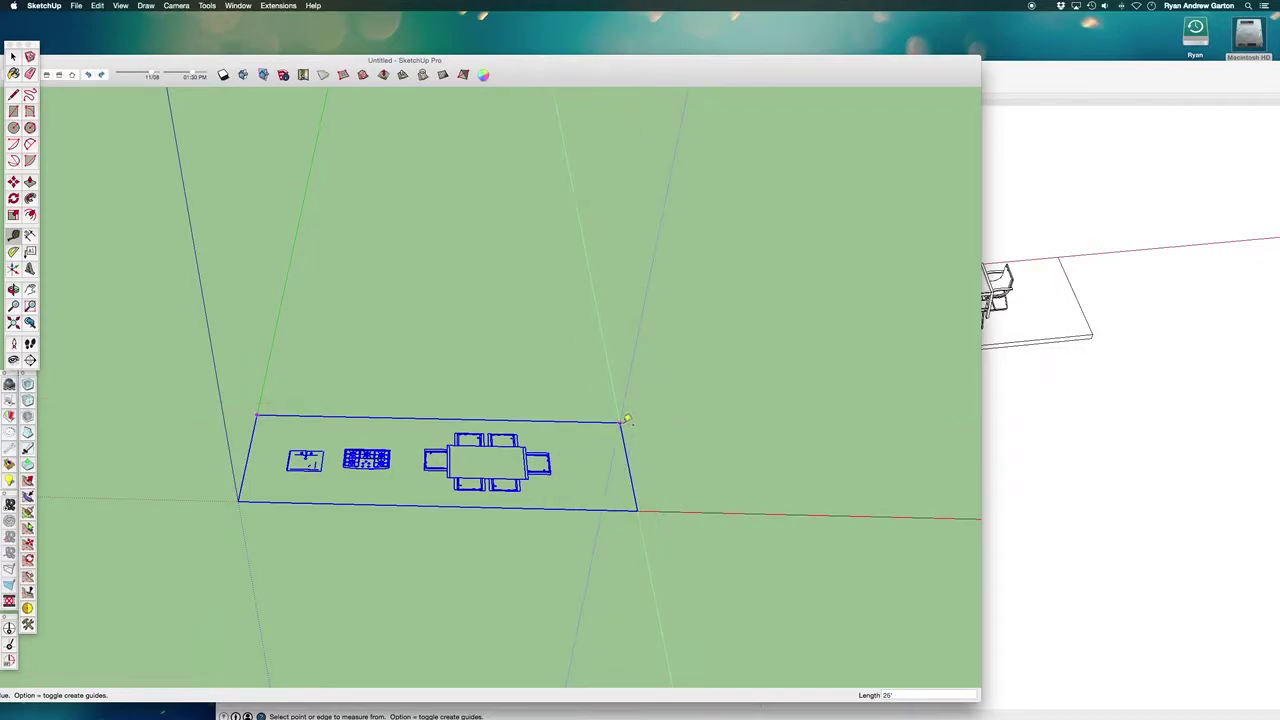
{"action": "left_click", "coordinate": [624, 416]}
{"action": "left_click", "coordinate": [621, 422]}
Select the whole resized 2D drawing and copy it
{"action": "scroll", "coordinate": [616, 489], "scroll_direction": "down", "scroll_amount": 3}
{"action": "key", "text": "space"}
{"action": "left_click", "coordinate": [655, 469]}
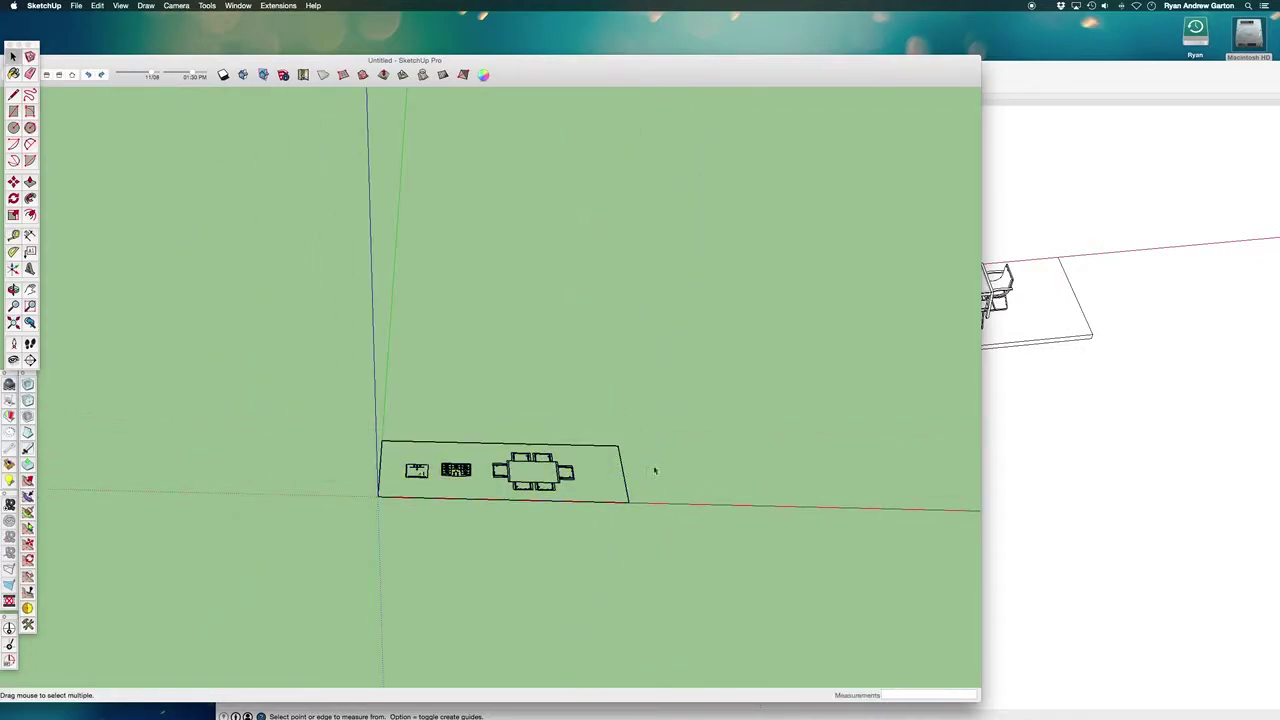
{"action": "left_click_drag", "start_coordinate": [706, 564], "coordinate": [469, 390]}
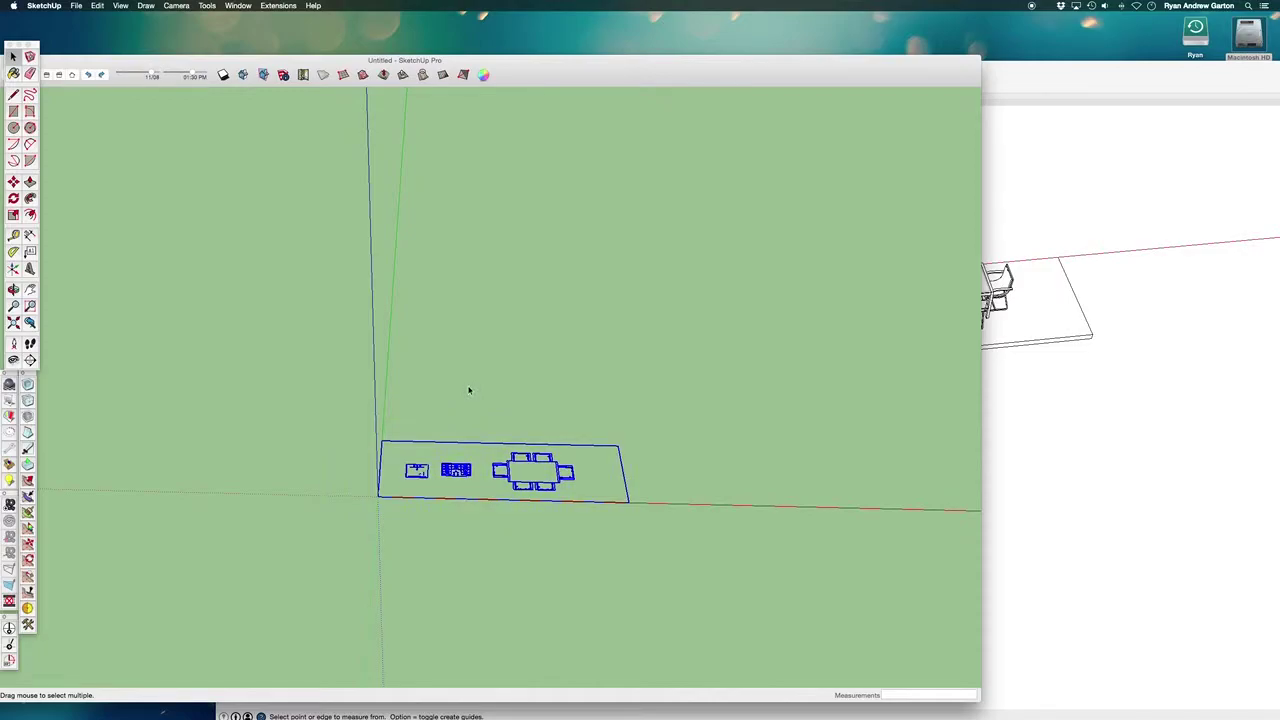
{"action": "key", "text": "super+c"}
Switch to the Sink, Stove and Dining model and paste the 2D drawing onto the slab's top face, aligned at its near corner
{"action": "left_click_drag", "start_coordinate": [586, 78], "coordinate": [590, 36]}
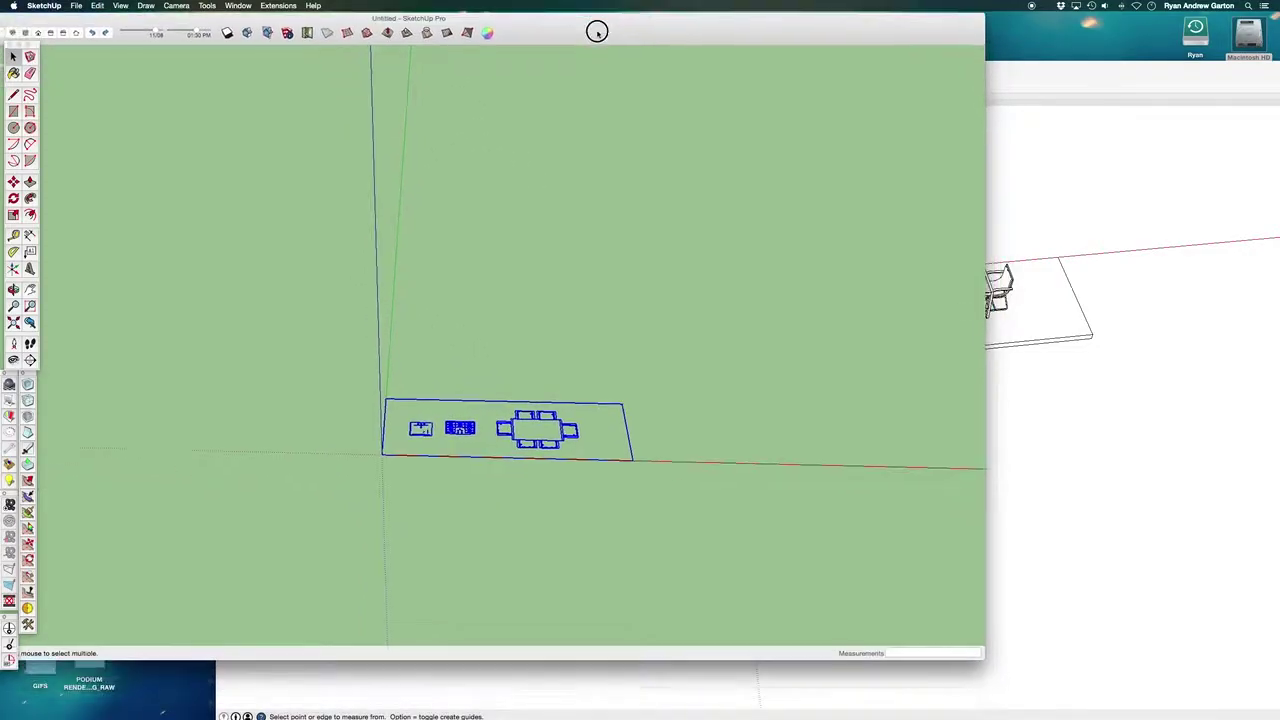
{"action": "left_click_drag", "start_coordinate": [1054, 79], "coordinate": [840, 42]}
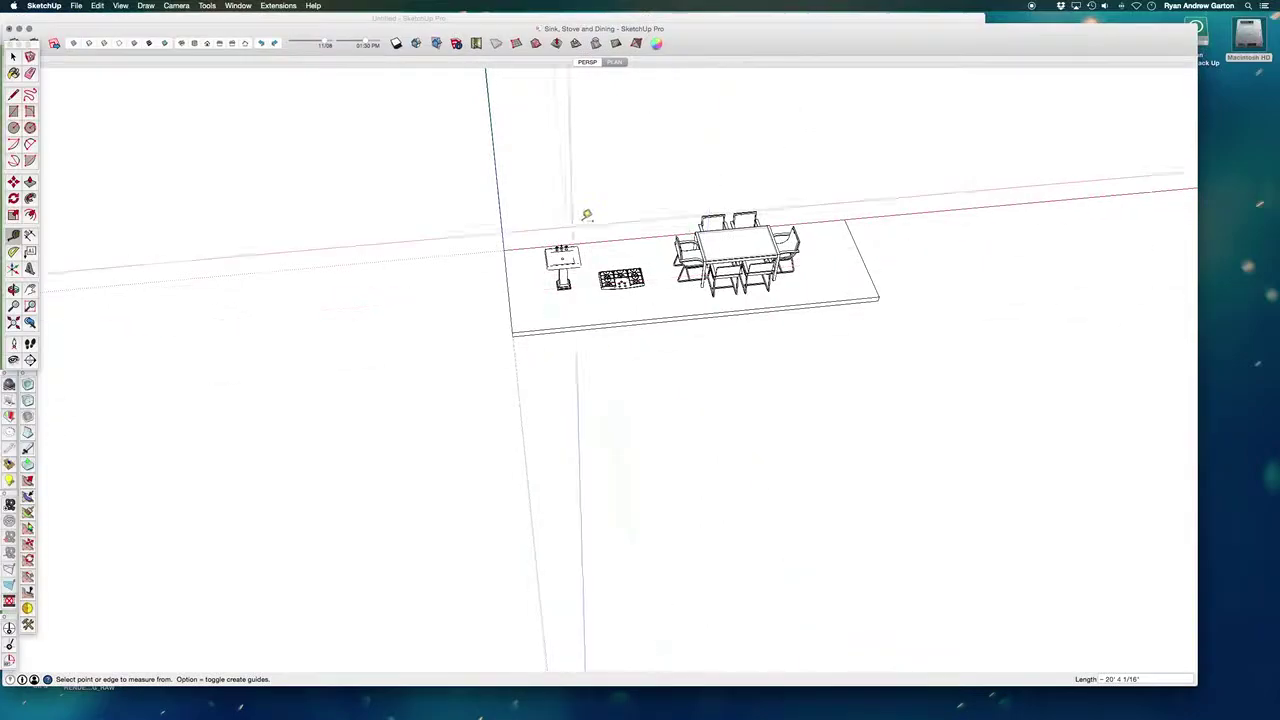
{"action": "scroll", "coordinate": [583, 222], "scroll_direction": "up", "scroll_amount": 4}
{"action": "middle_click_drag", "start_coordinate": [479, 326], "coordinate": [405, 329], "text": "shift"}
{"action": "scroll", "coordinate": [460, 195], "scroll_direction": "up", "scroll_amount": 2}
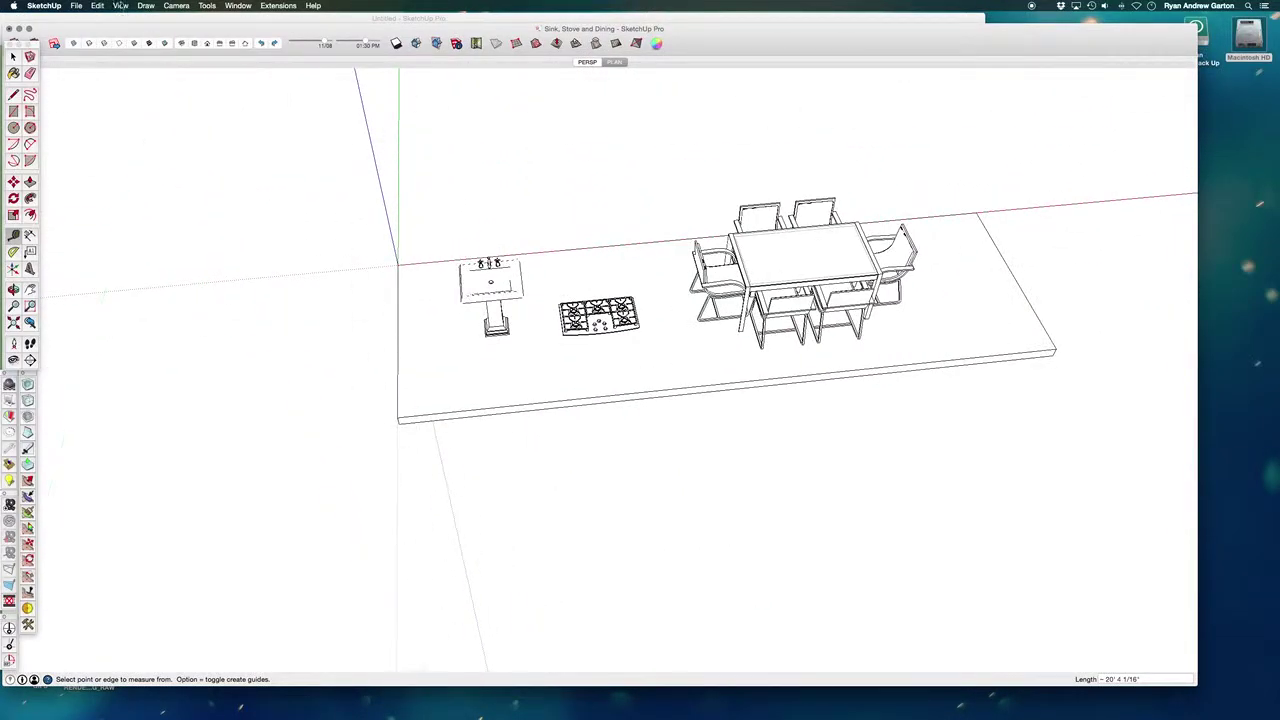
{"action": "left_click", "coordinate": [98, 5]}
{"action": "left_click", "coordinate": [110, 66]}
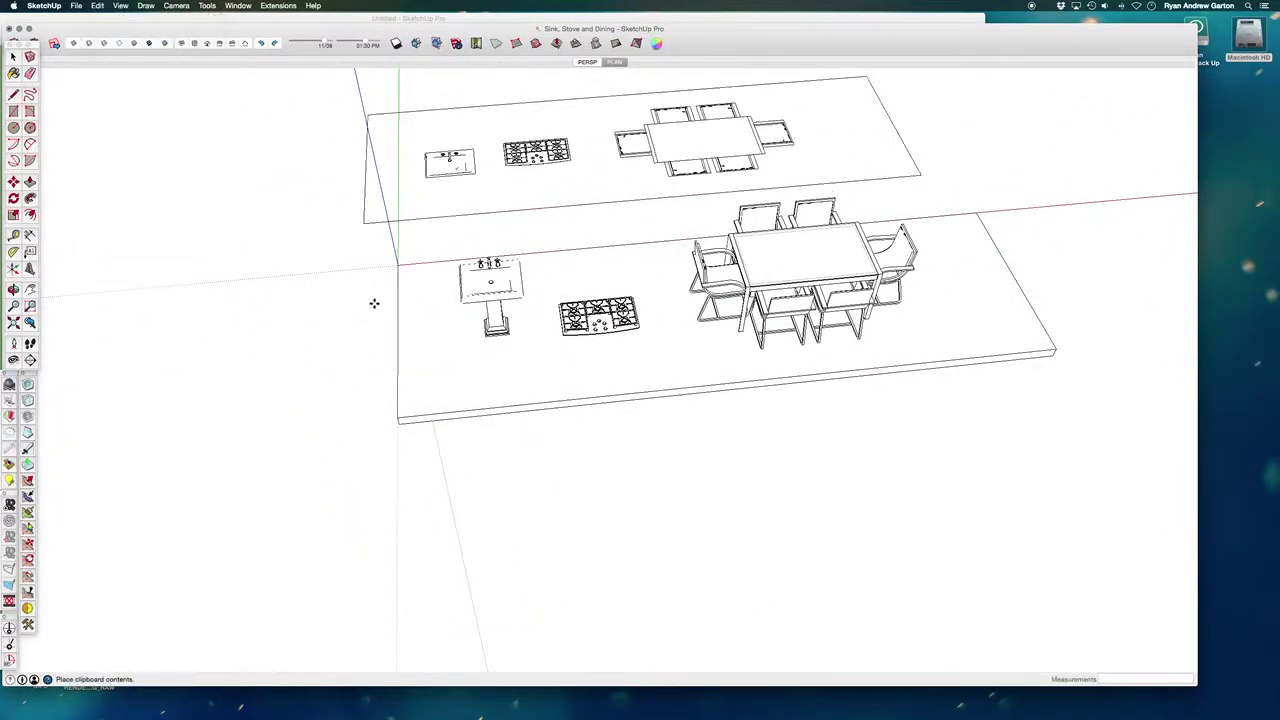
{"action": "left_click", "coordinate": [400, 417]}
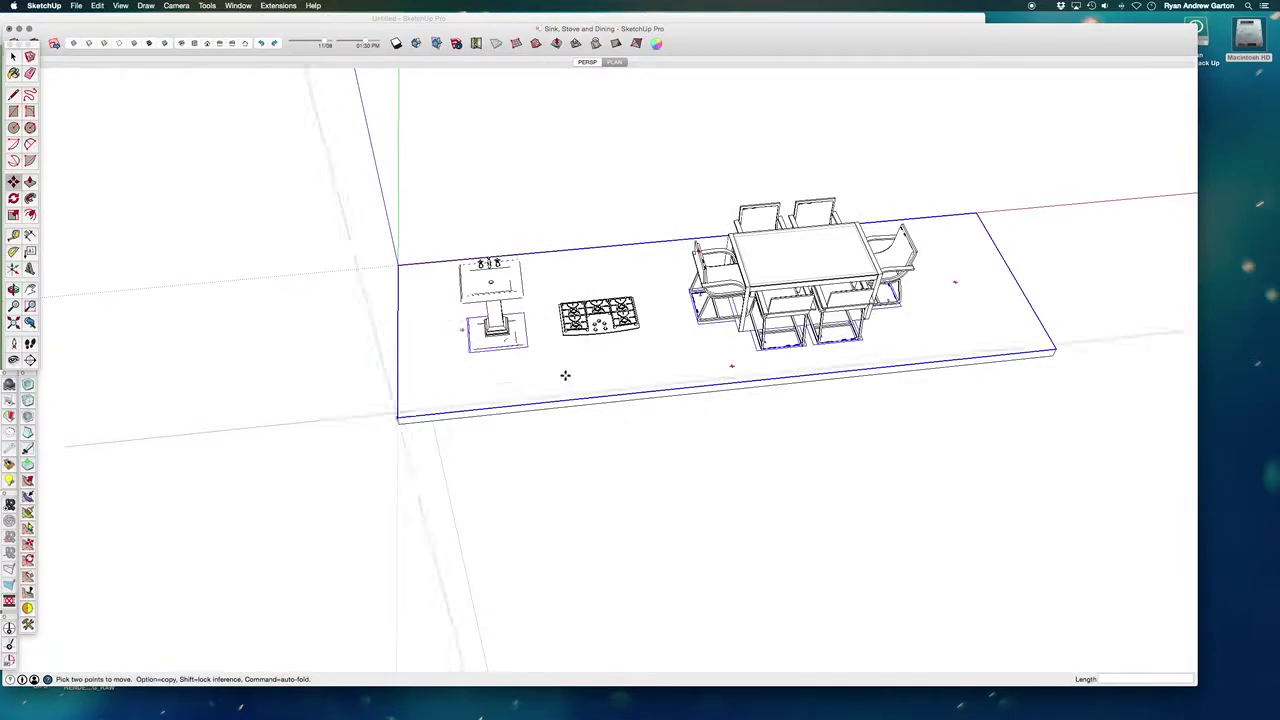
Hide the 3D sink, the 3D stove and the 3D dining set standing on the slab
{"action": "middle_click_drag", "start_coordinate": [566, 371], "coordinate": [629, 252]}
{"action": "left_click", "coordinate": [490, 300]}
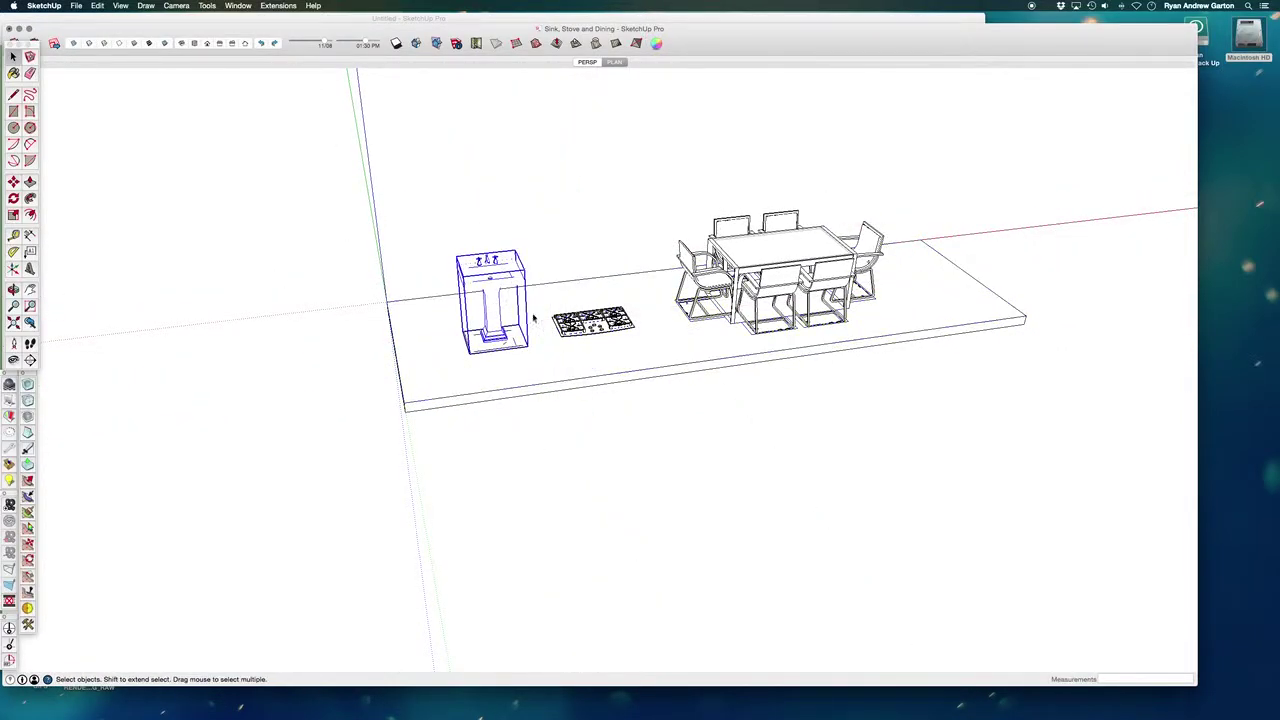
{"action": "key", "text": "Delete"}
{"action": "left_click", "coordinate": [572, 326]}
{"action": "key", "text": "Delete"}
{"action": "left_click", "coordinate": [810, 238]}
{"action": "key", "text": "Delete"}
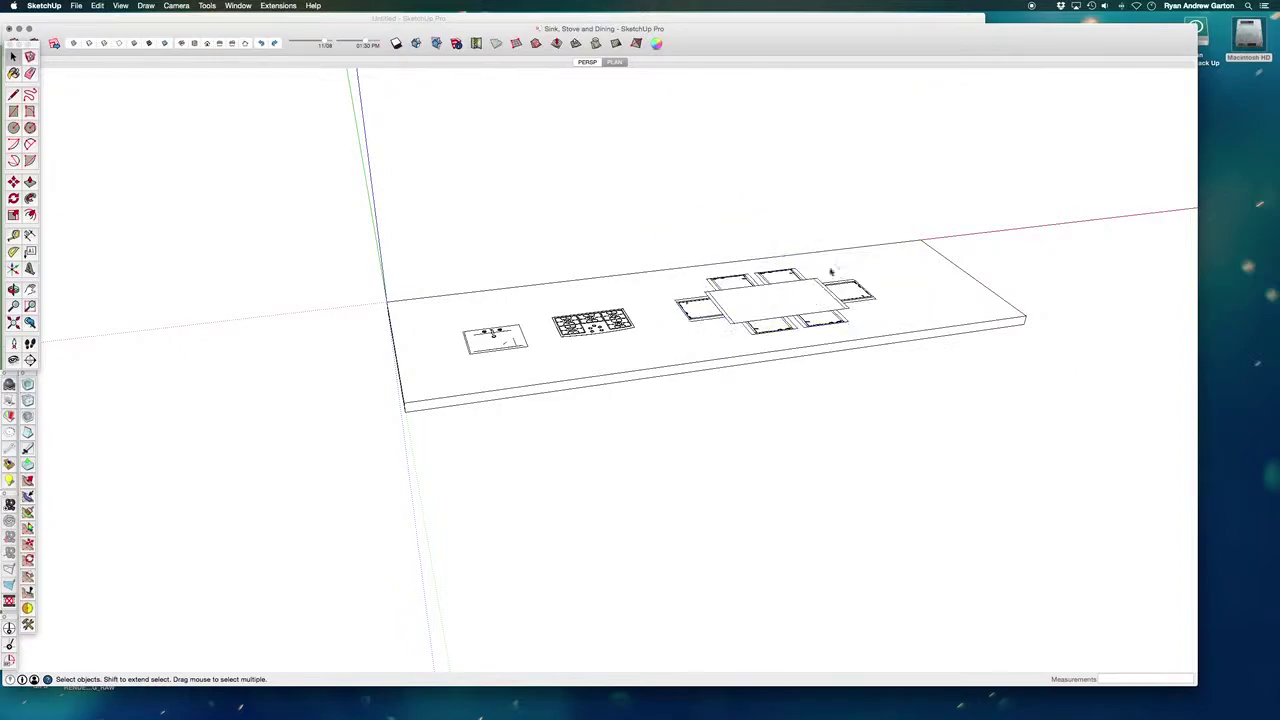
Open the pasted 2D drawing for editing and group the dining set, stove and sink linework as separate objects
{"action": "scroll", "coordinate": [829, 274], "scroll_direction": "up", "scroll_amount": 2}
{"action": "middle_click_drag", "start_coordinate": [829, 274], "coordinate": [722, 295]}
{"action": "left_click", "coordinate": [704, 316]}
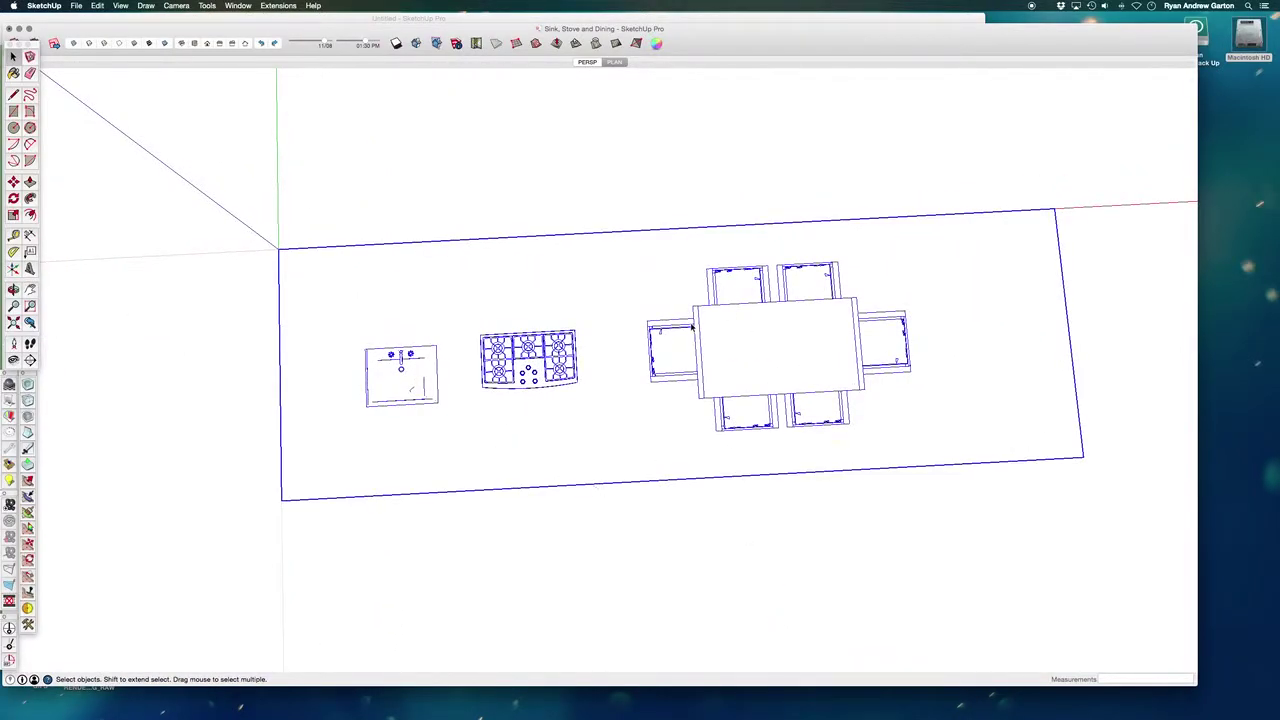
{"action": "double_click", "coordinate": [704, 316]}
{"action": "scroll", "coordinate": [708, 316], "scroll_direction": "up", "scroll_amount": 2}
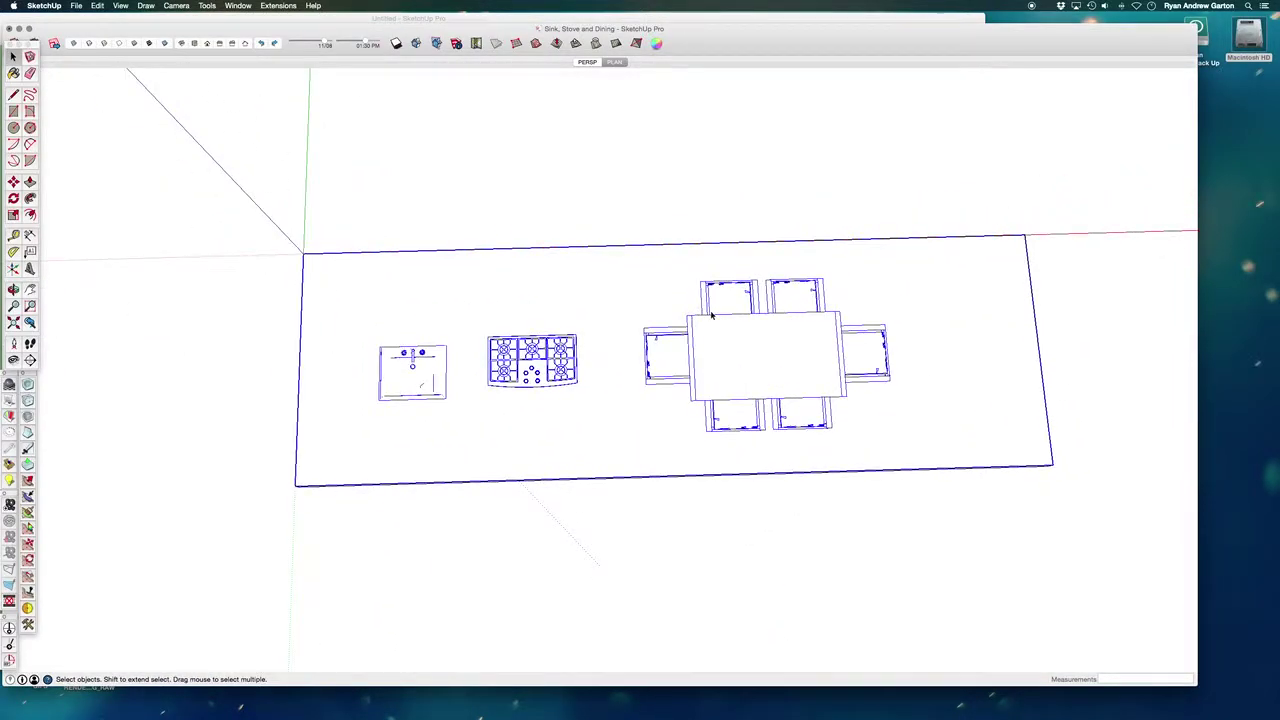
{"action": "left_click_drag", "start_coordinate": [609, 234], "coordinate": [1024, 499]}
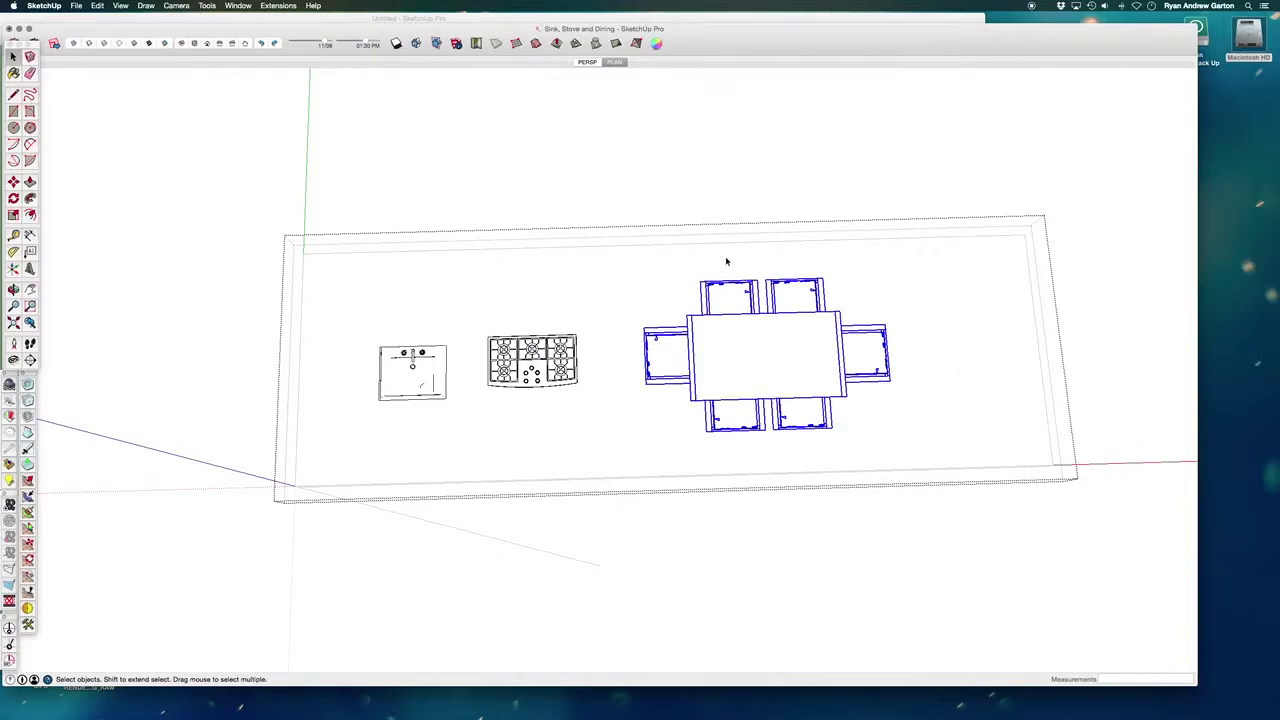
{"action": "key", "text": "super+g"}
{"action": "left_click", "coordinate": [535, 398]}
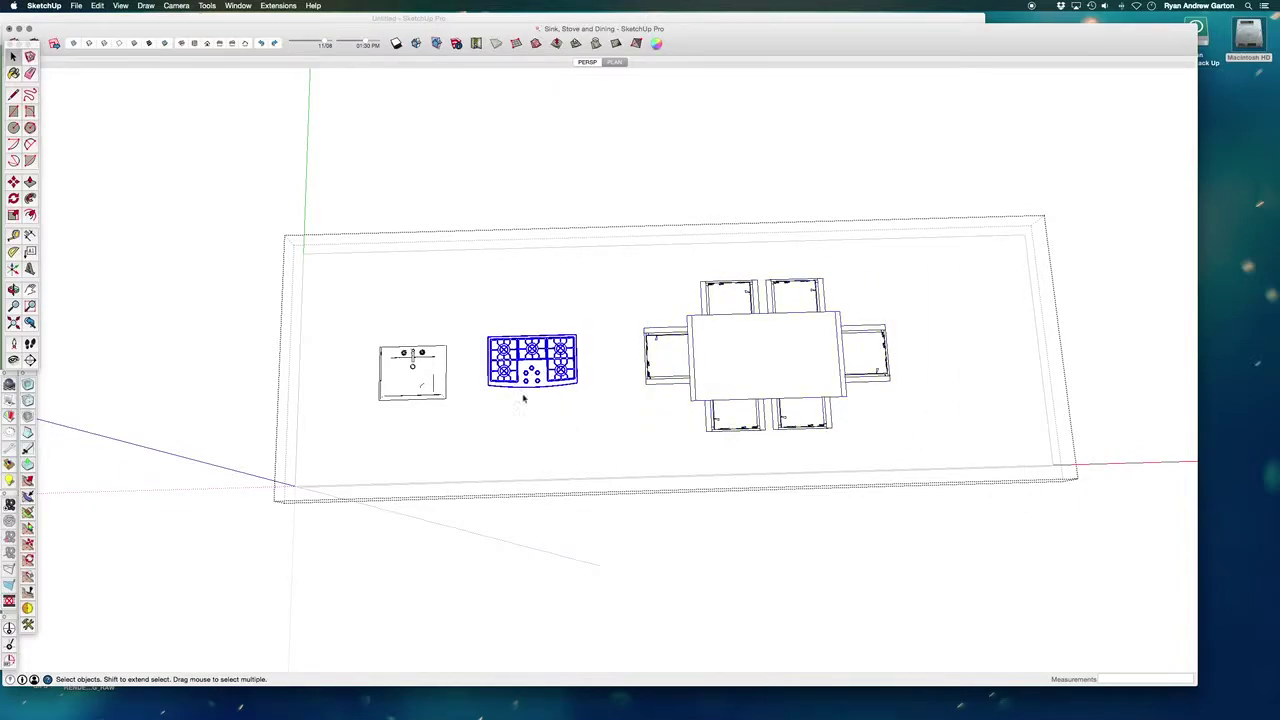
{"action": "left_click", "coordinate": [450, 424]}
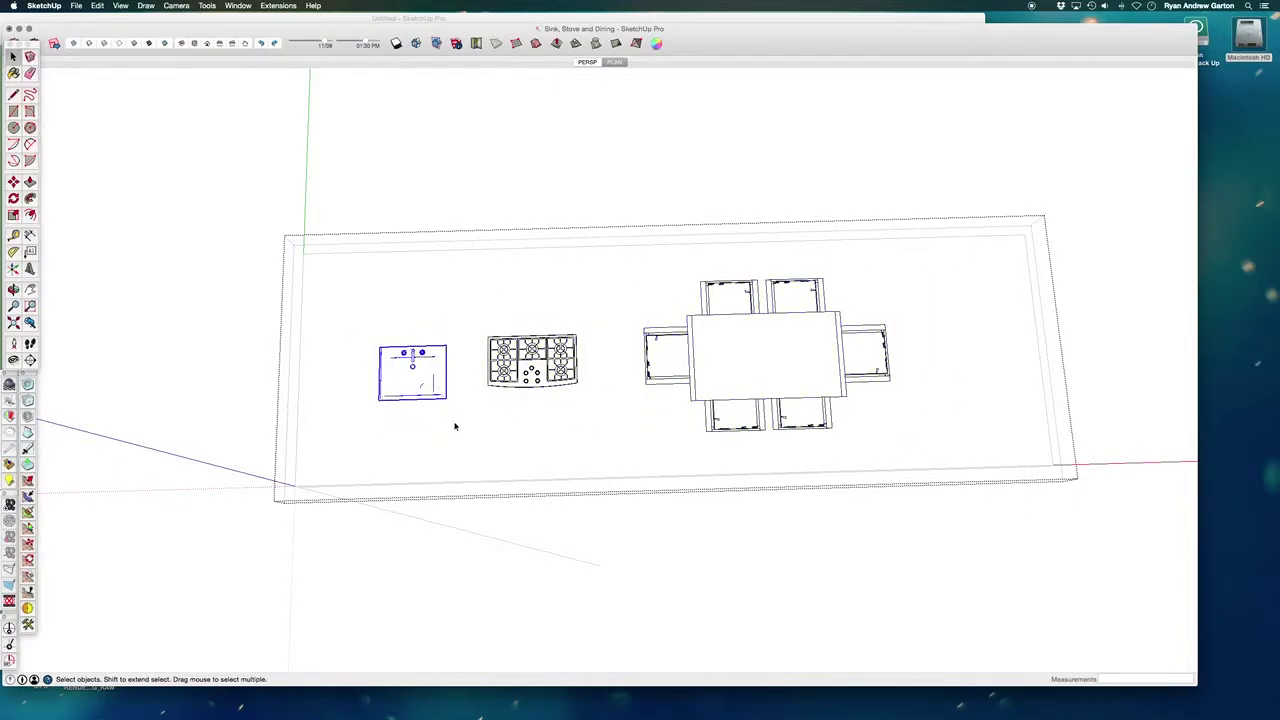
Convert the 2D sink, stove and dining set groups into components and close the enclosing drawing group
{"action": "scroll", "coordinate": [427, 370], "scroll_direction": "up", "scroll_amount": 2}
{"action": "right_click", "coordinate": [422, 355]}
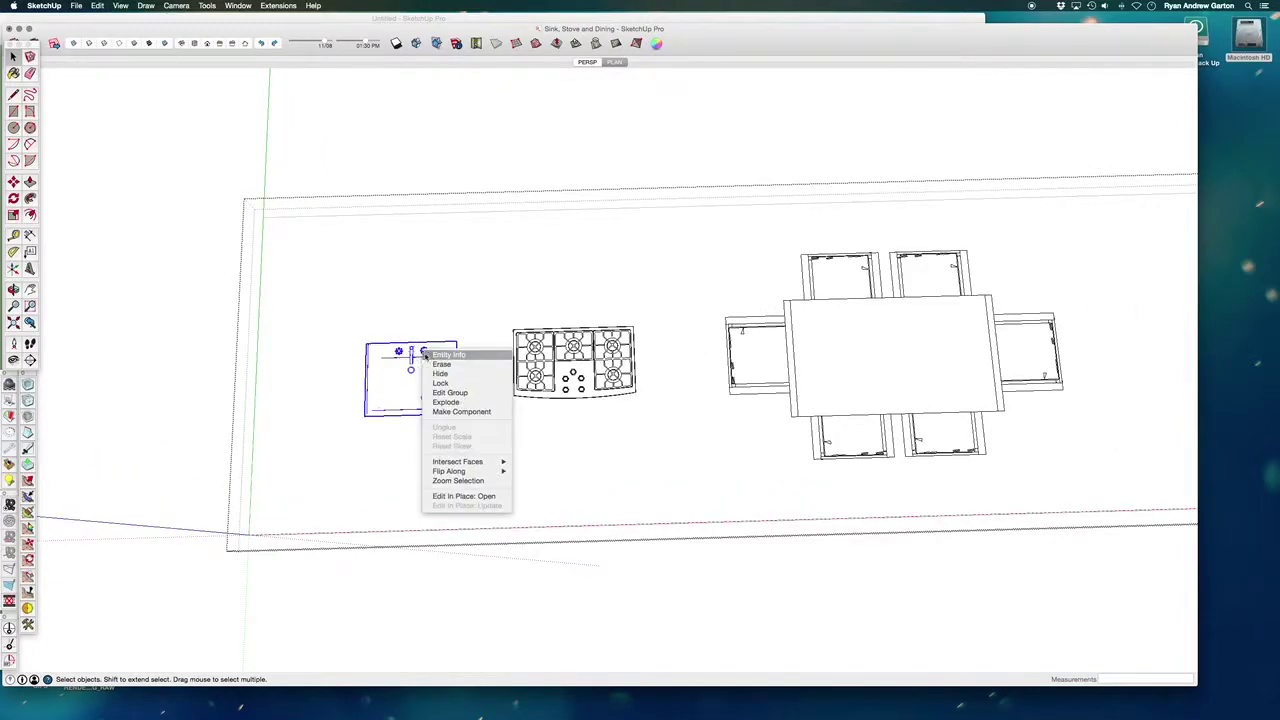
{"action": "left_click", "coordinate": [449, 409]}
{"action": "right_click", "coordinate": [541, 350]}
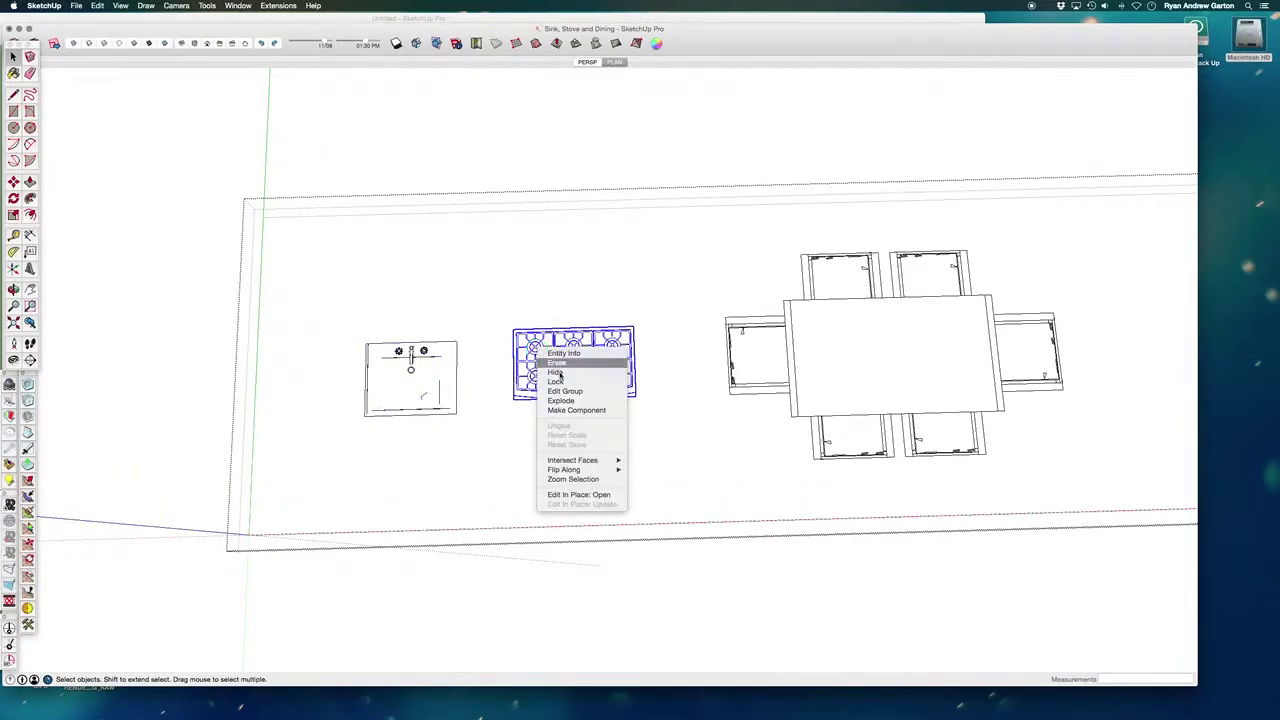
{"action": "left_click", "coordinate": [576, 411]}
{"action": "right_click", "coordinate": [730, 326]}
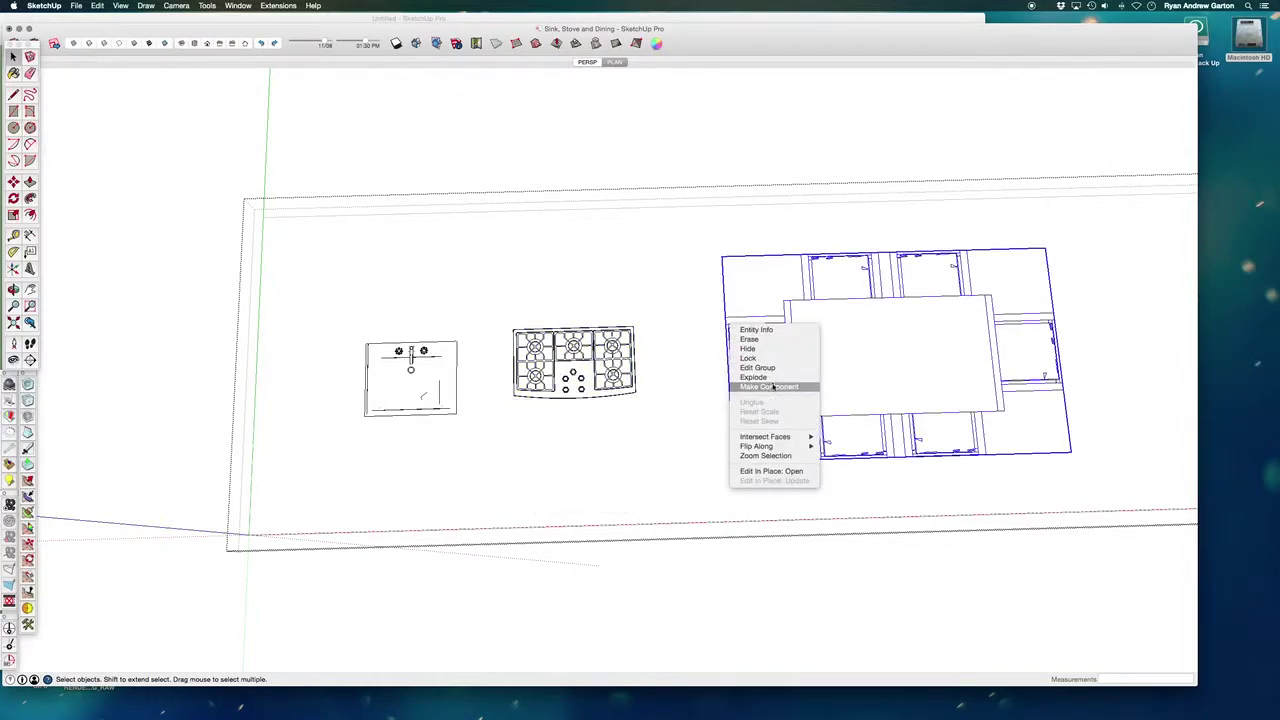
{"action": "left_click", "coordinate": [776, 388]}
{"action": "scroll", "coordinate": [750, 385], "scroll_direction": "down", "scroll_amount": 3}
{"action": "left_click", "coordinate": [656, 205]}
Explode the outer group that holds the 2D sink, stove and dining components, and clear the selection
{"action": "middle_click_drag", "start_coordinate": [708, 322], "coordinate": [711, 274]}
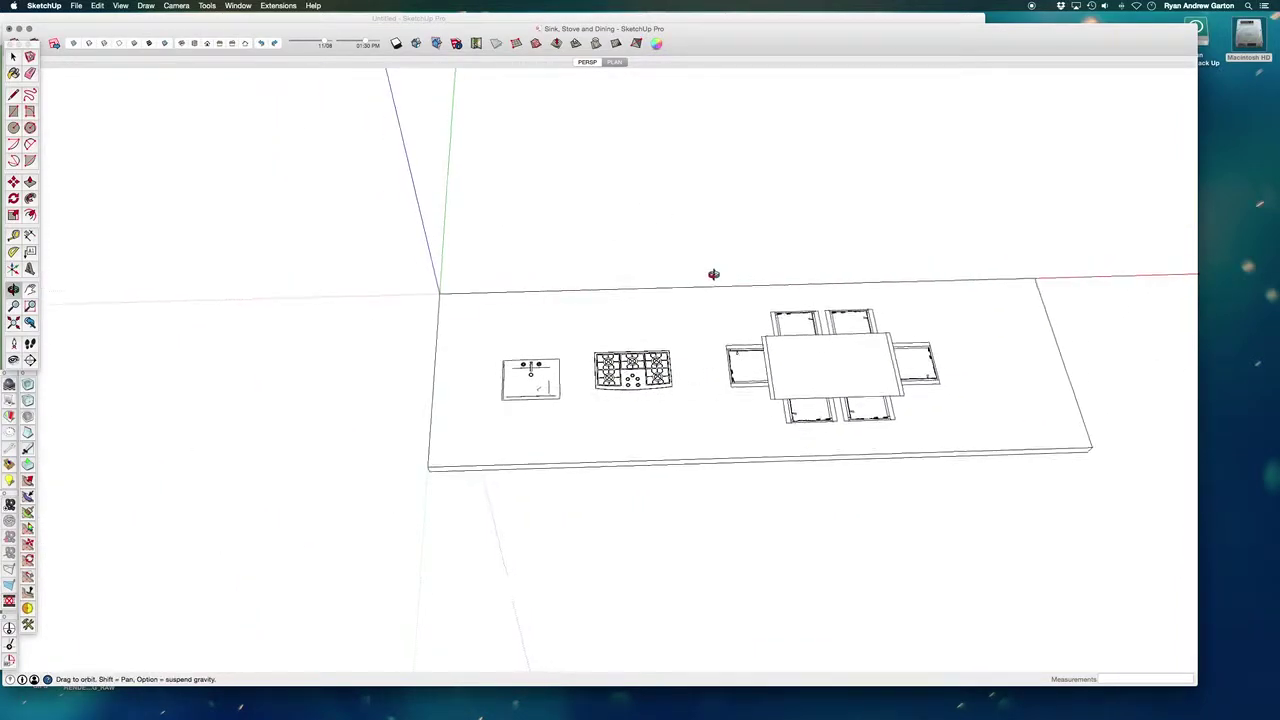
{"action": "left_click", "coordinate": [767, 334]}
{"action": "right_click", "coordinate": [765, 335]}
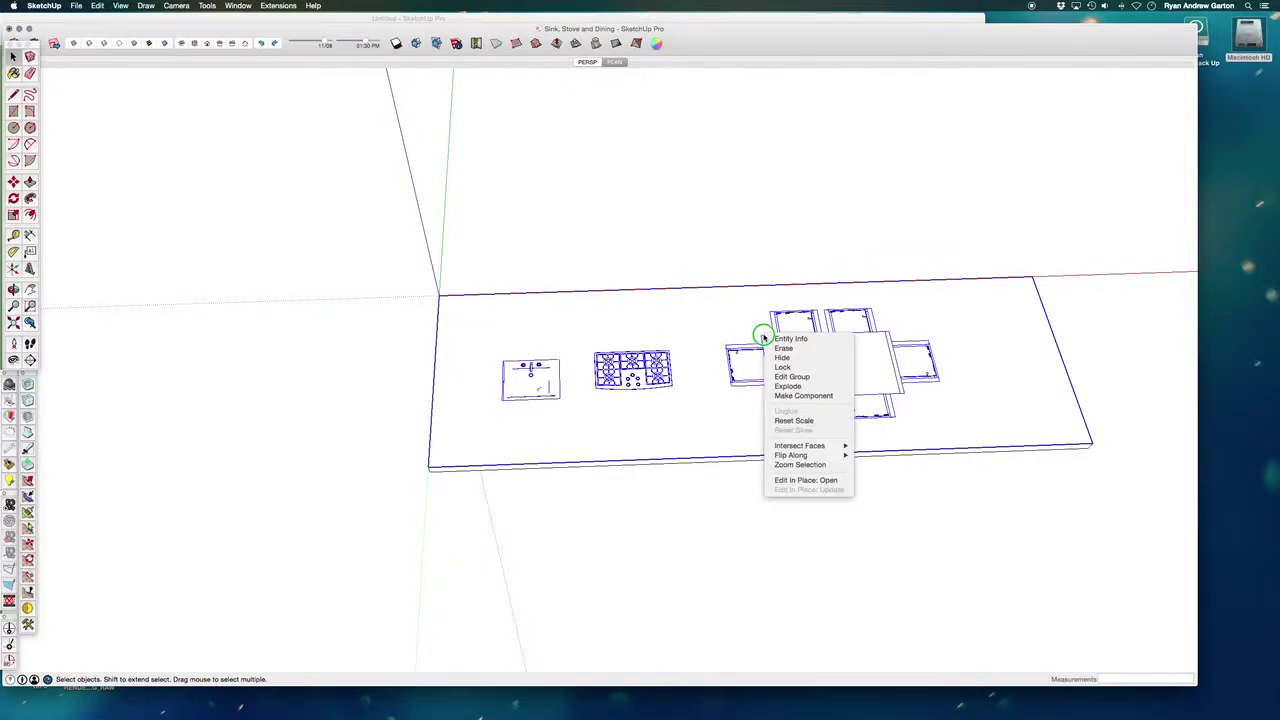
{"action": "left_click", "coordinate": [779, 387]}
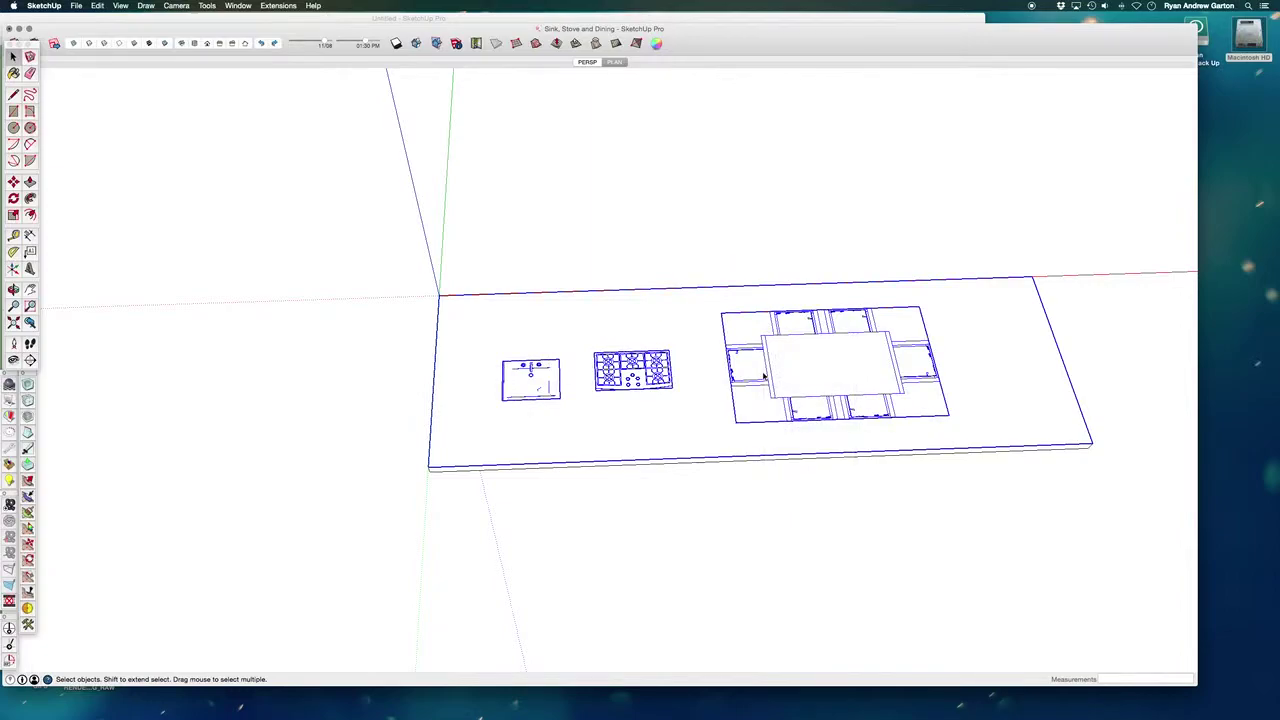
{"action": "left_click", "coordinate": [691, 320]}
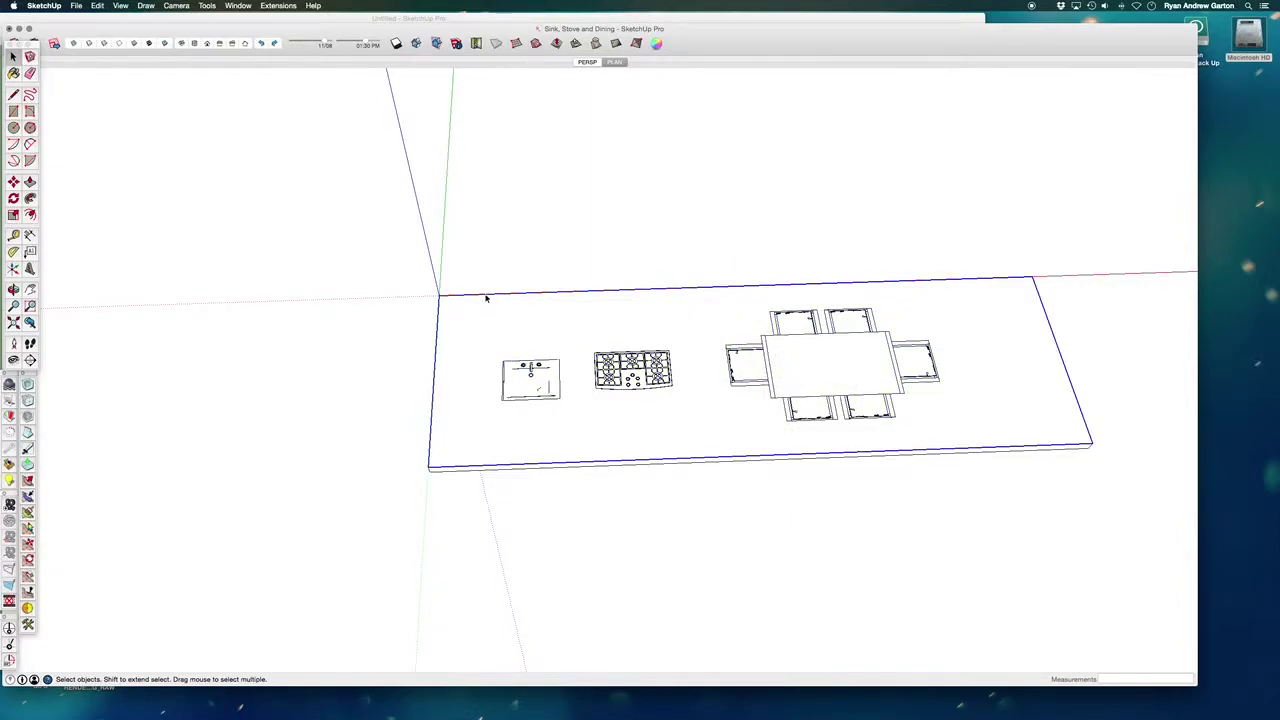
{"action": "middle_click_drag", "start_coordinate": [486, 298], "coordinate": [367, 298]}
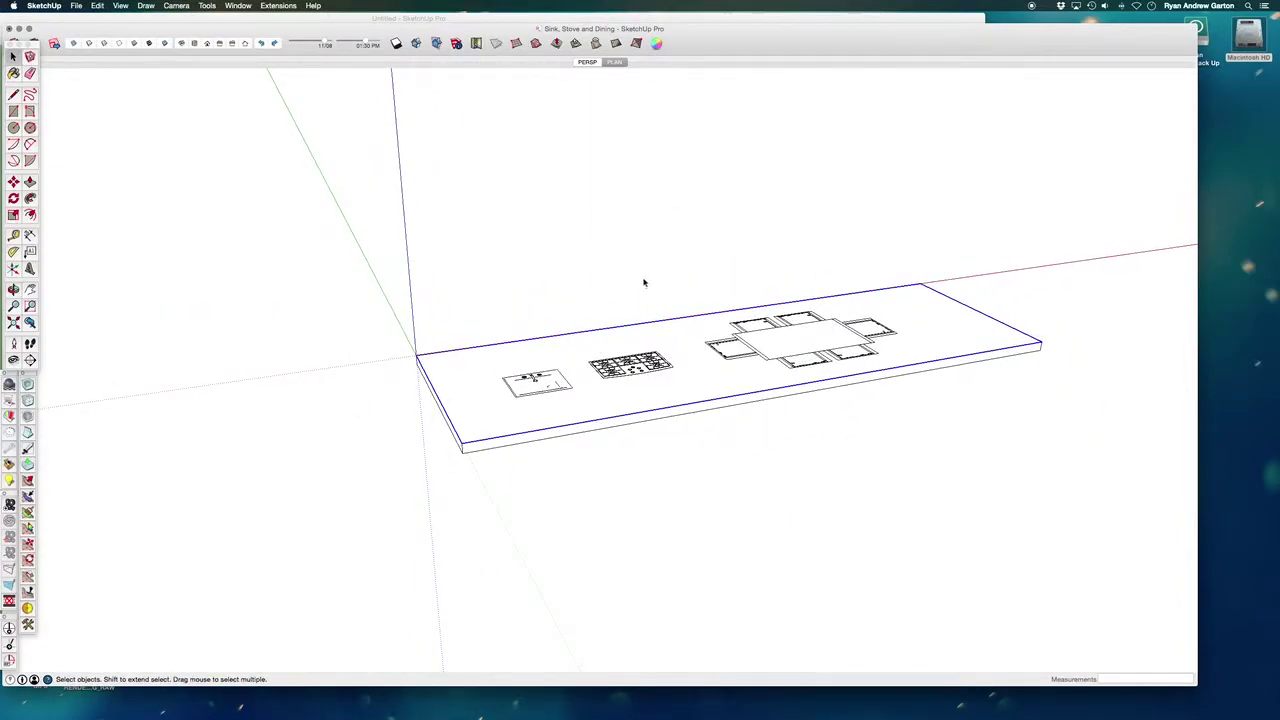
{"action": "left_click", "coordinate": [593, 378]}
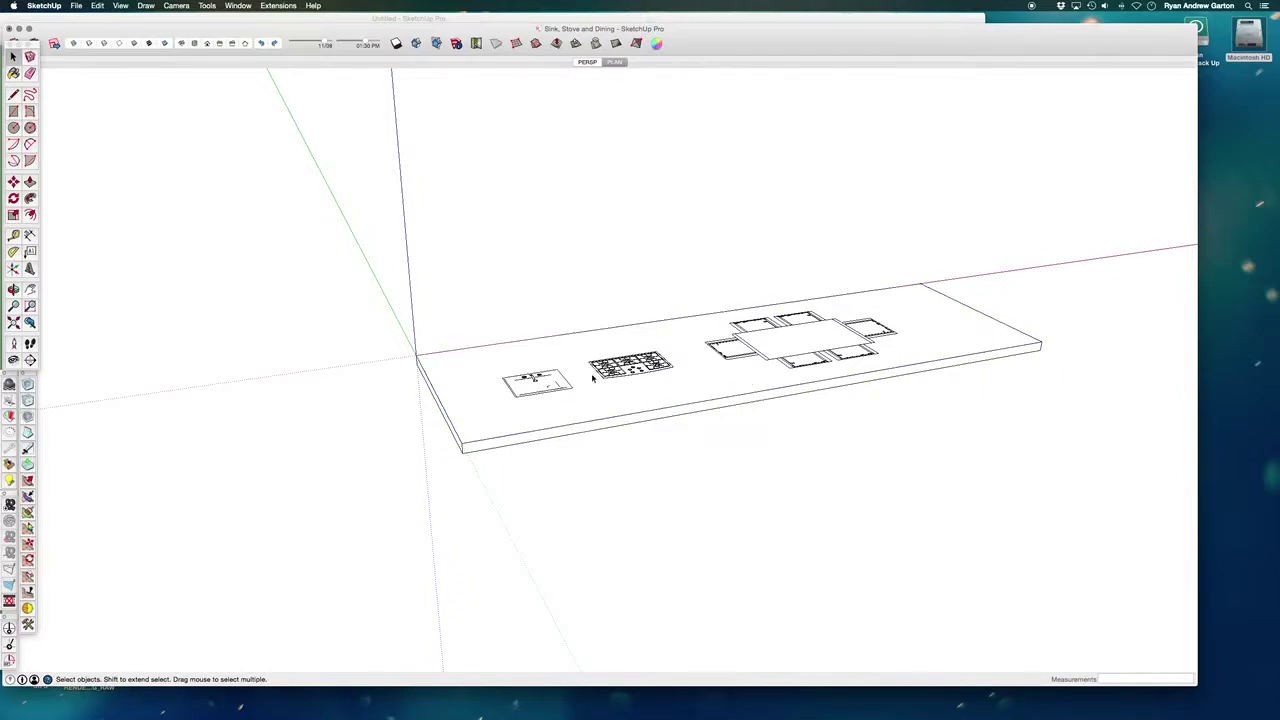
Copy the 2D sink component along the red axis about 8' 6 3/4" off the slab's near-sink end
{"action": "middle_click_drag", "start_coordinate": [610, 375], "coordinate": [575, 440]}
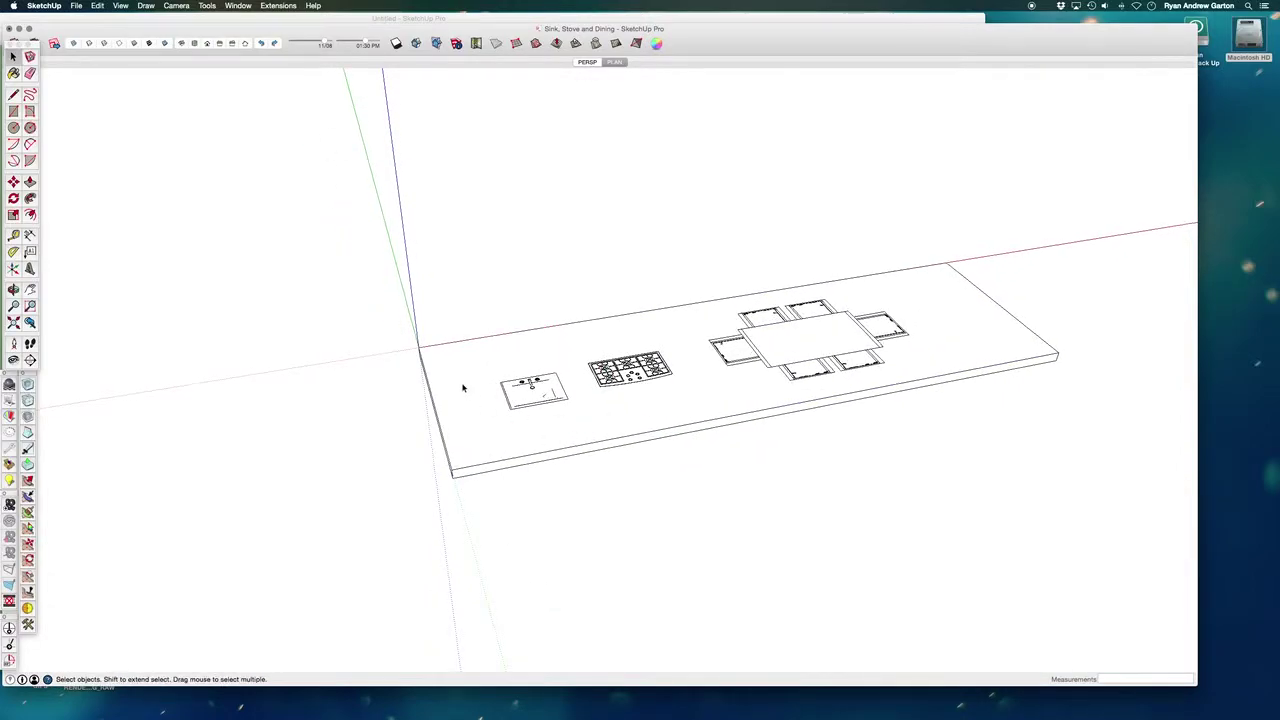
{"action": "left_click", "coordinate": [519, 388]}
{"action": "left_click", "coordinate": [522, 381]}
{"action": "scroll", "coordinate": [668, 421], "scroll_direction": "up", "scroll_amount": 2}
{"action": "middle_click_drag", "start_coordinate": [660, 425], "coordinate": [630, 468]}
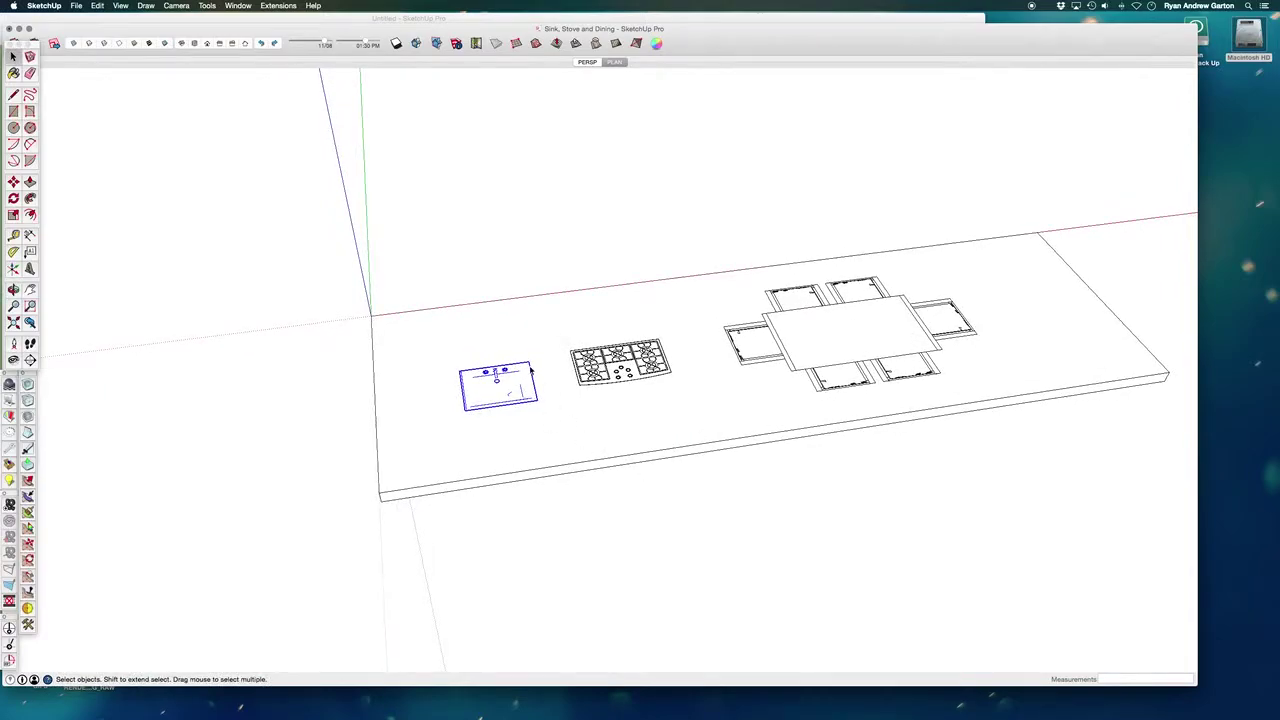
{"action": "key", "text": "m"}
{"action": "left_click", "coordinate": [497, 428]}
{"action": "key", "text": "alt"}
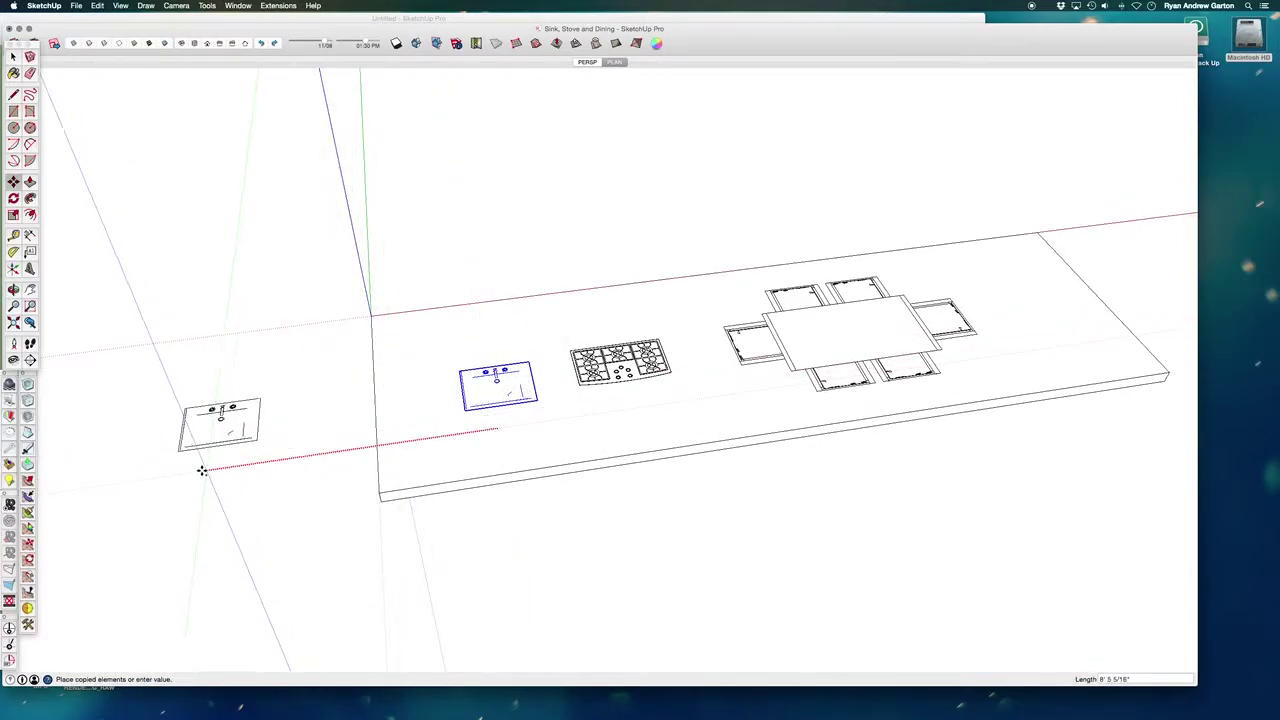
{"action": "left_click", "coordinate": [202, 470]}
Unhide the 3D objects, activate the PERSP scene and bring the copied 2D sink into view
{"action": "middle_click_drag", "start_coordinate": [202, 470], "coordinate": [578, 68]}
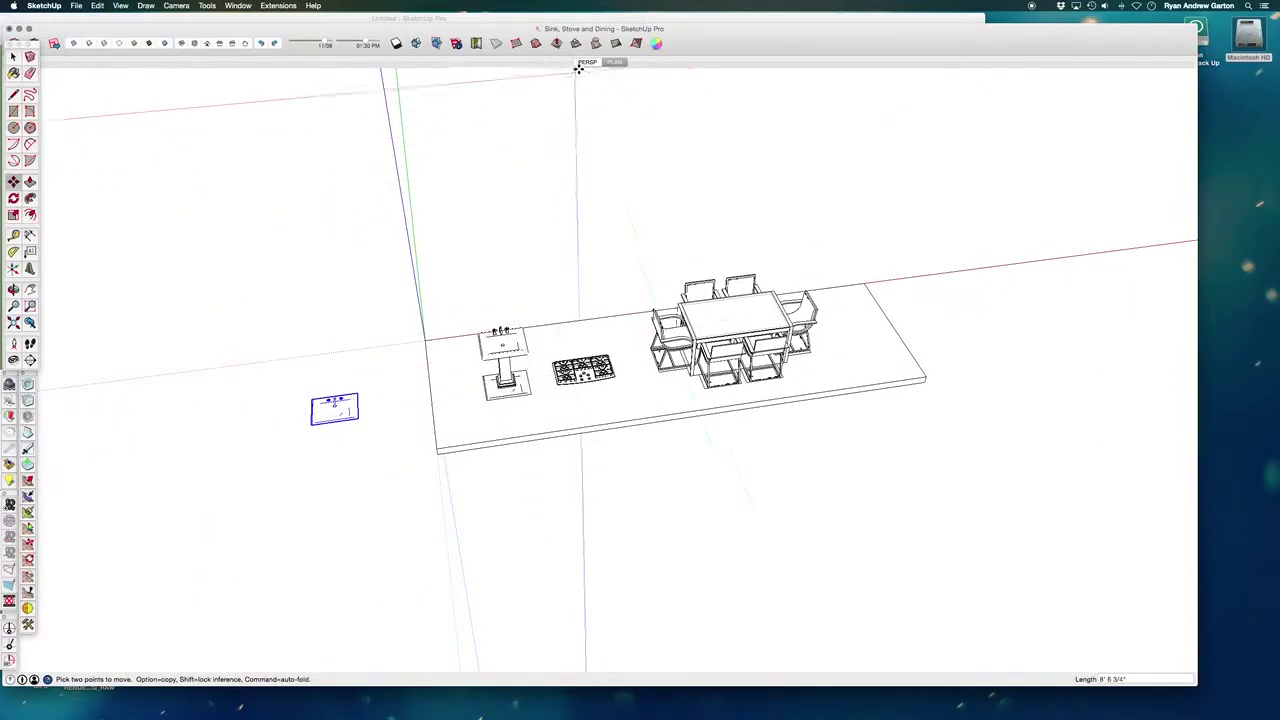
{"action": "left_click", "coordinate": [587, 63]}
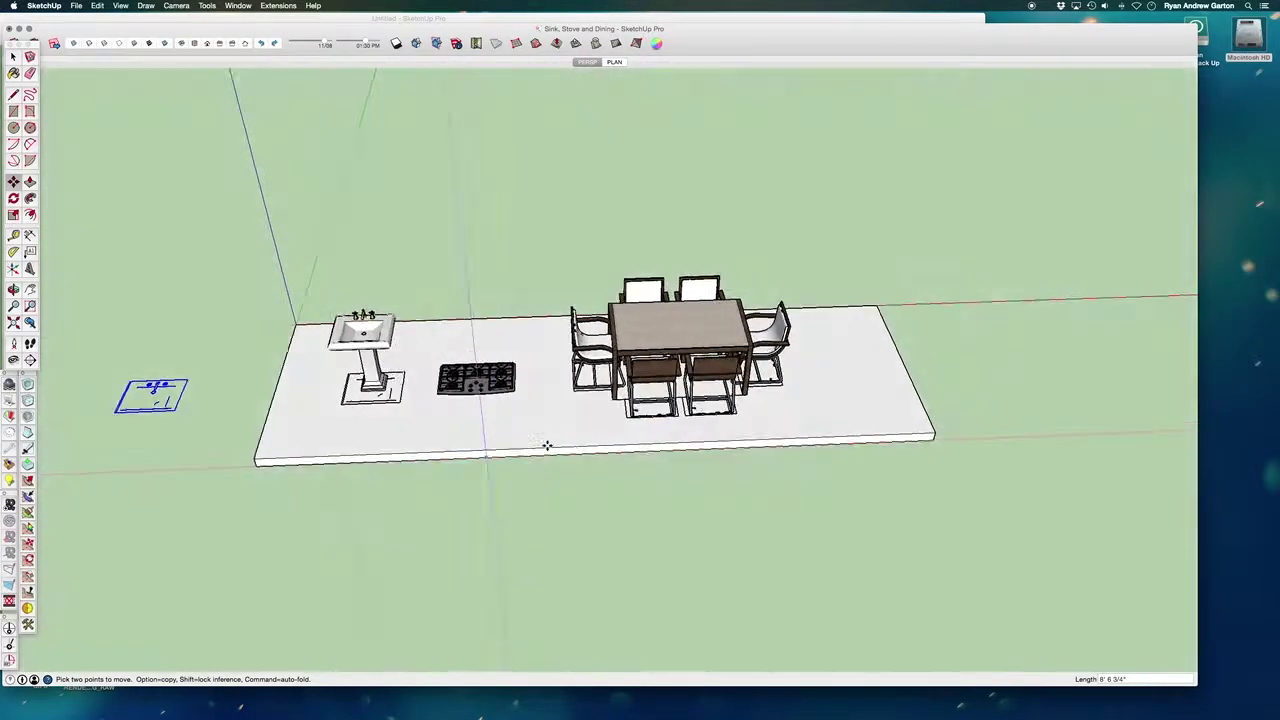
{"action": "key", "text": "h"}
{"action": "scroll", "coordinate": [460, 429], "scroll_direction": "down", "scroll_amount": 3}
{"action": "left_click_drag", "start_coordinate": [460, 429], "coordinate": [791, 434]}
{"action": "scroll", "coordinate": [566, 447], "scroll_direction": "up", "scroll_amount": 3}
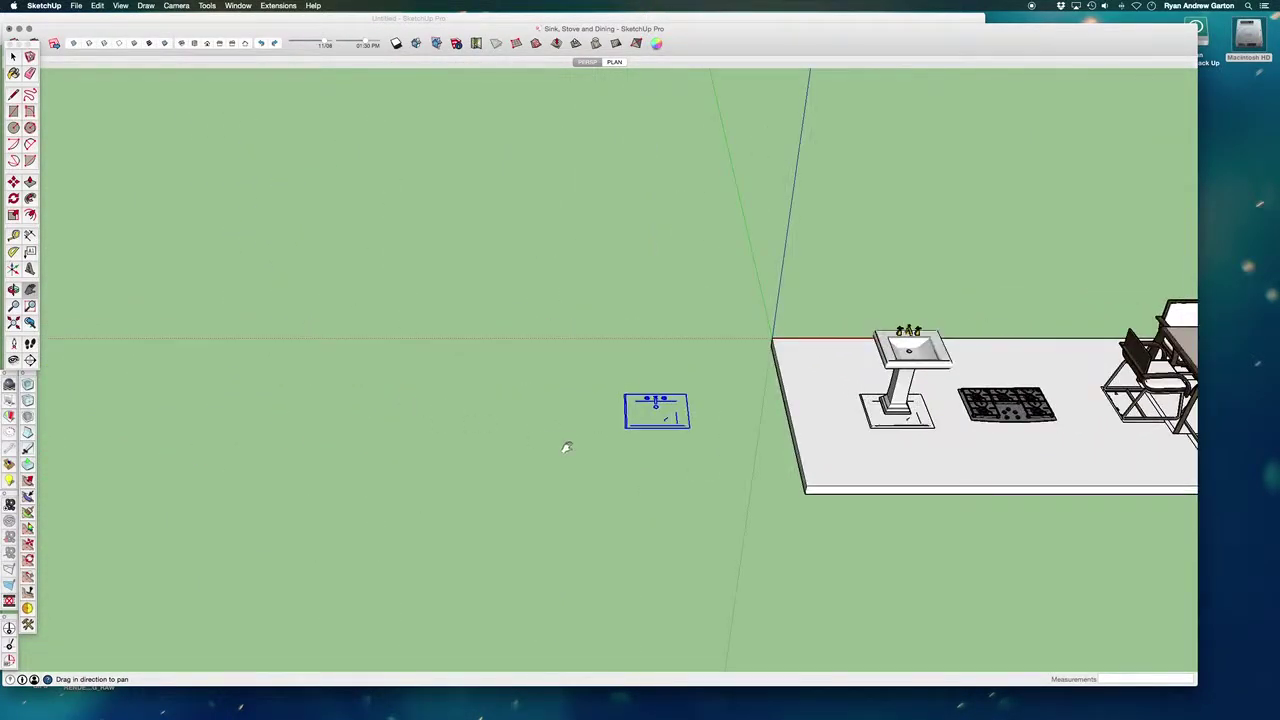
{"action": "left_click_drag", "start_coordinate": [692, 483], "coordinate": [628, 466]}
{"action": "key", "text": "space"}
Array the copied 2D sink x3 along the red axis, away from the slab, at about 3' 5" spacing
{"action": "scroll", "coordinate": [582, 420], "scroll_direction": "down", "scroll_amount": 2}
{"action": "key", "text": "m"}
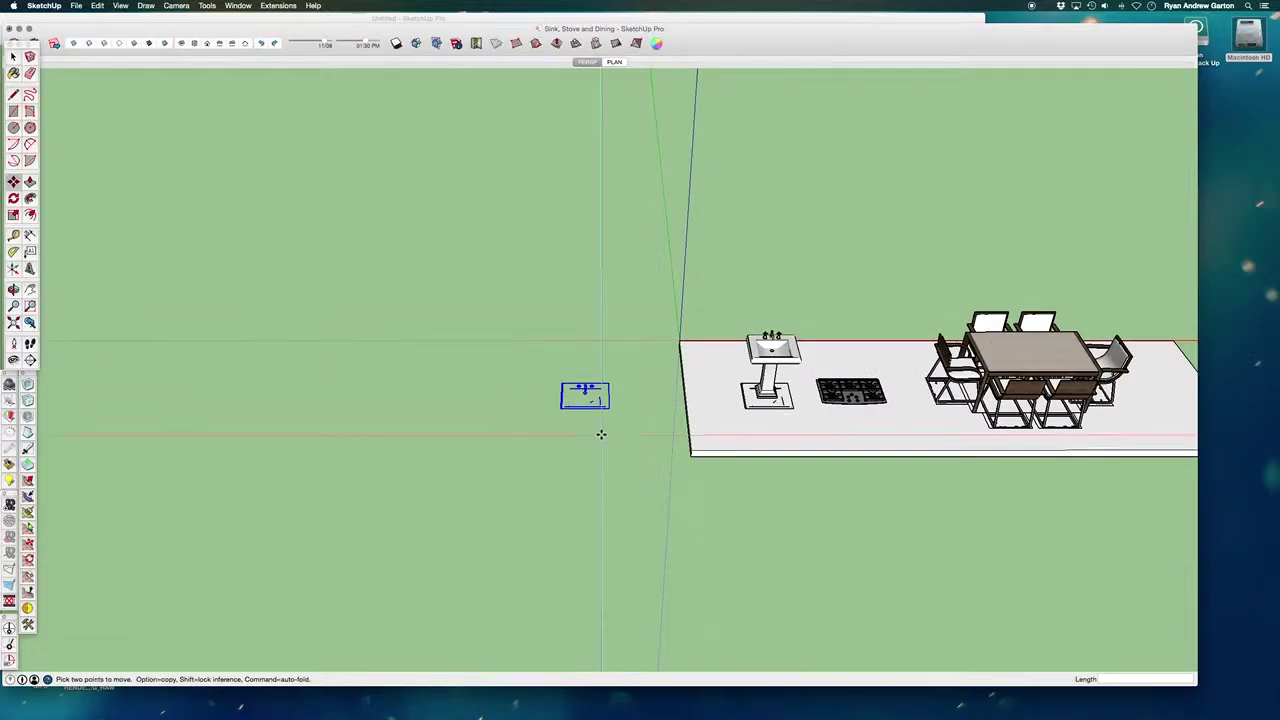
{"action": "left_click", "coordinate": [601, 434]}
{"action": "key", "text": "alt"}
{"action": "left_click", "coordinate": [524, 437]}
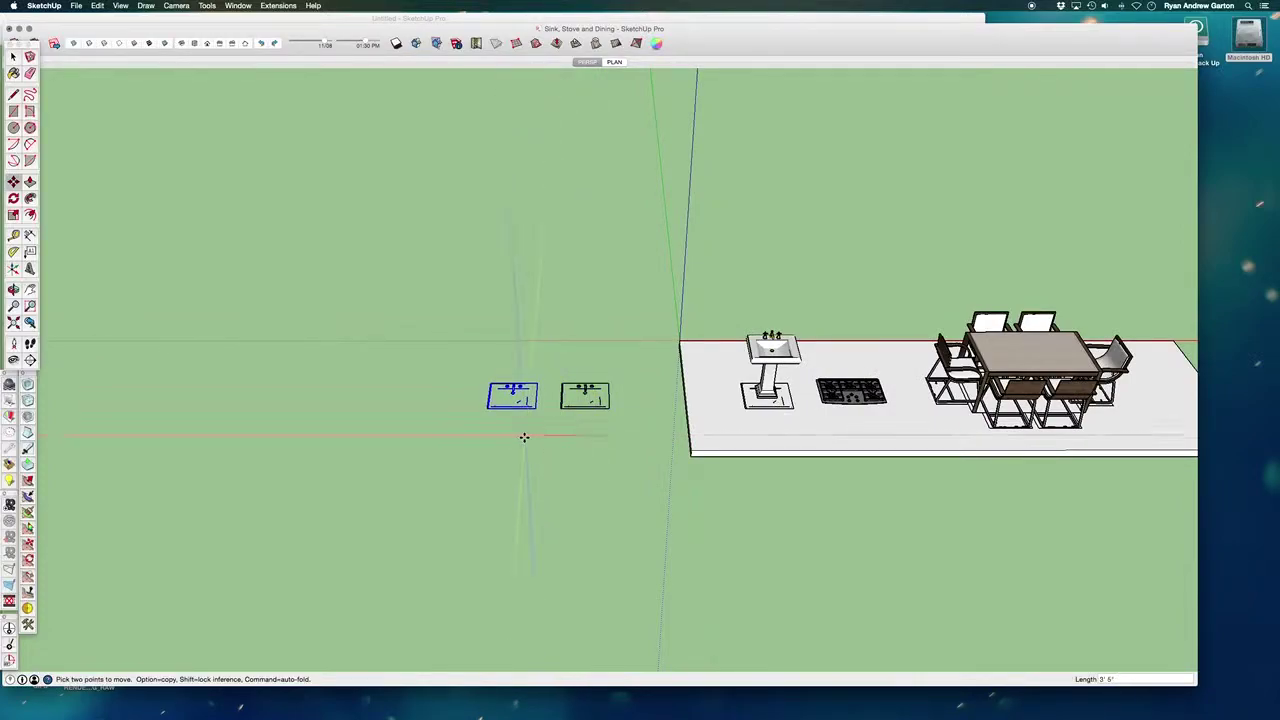
{"action": "type", "text": "x3"}
{"action": "key", "text": "Return"}
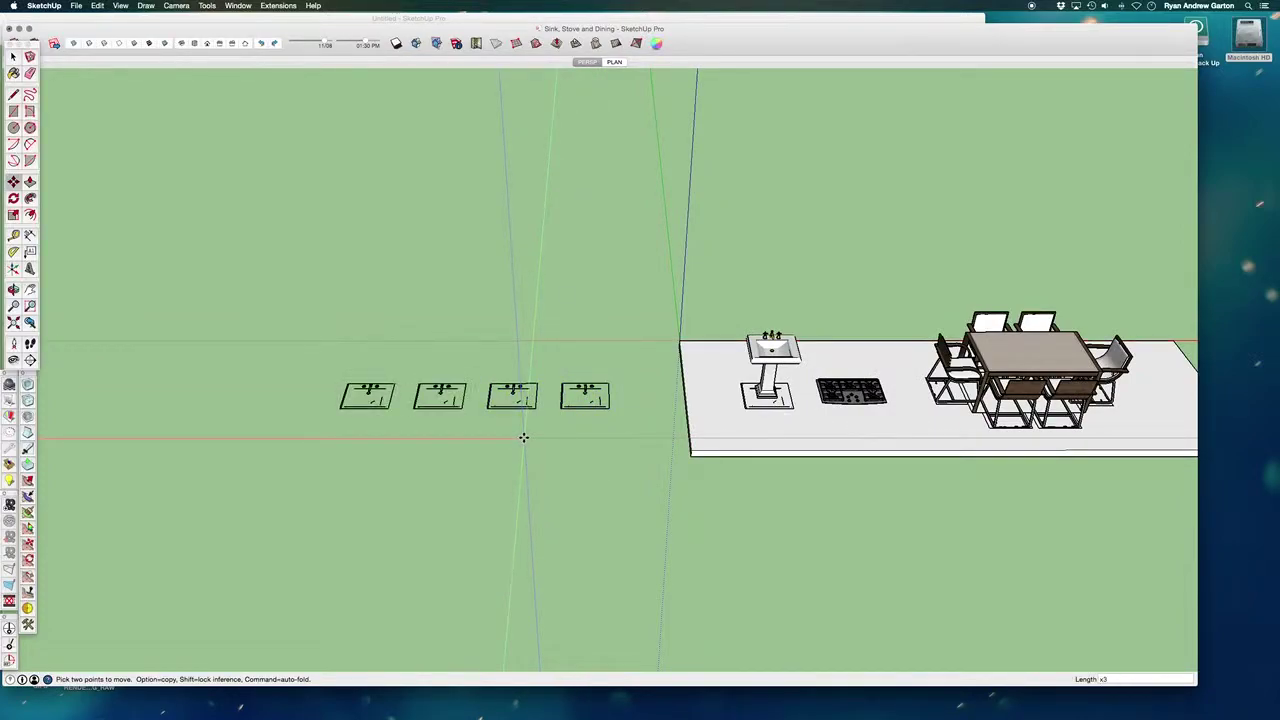
Select the 3D pedestal sink on the slab and copy it
{"action": "key", "text": "space"}
{"action": "left_click", "coordinate": [786, 342]}
{"action": "scroll", "coordinate": [721, 368], "scroll_direction": "up", "scroll_amount": 2}
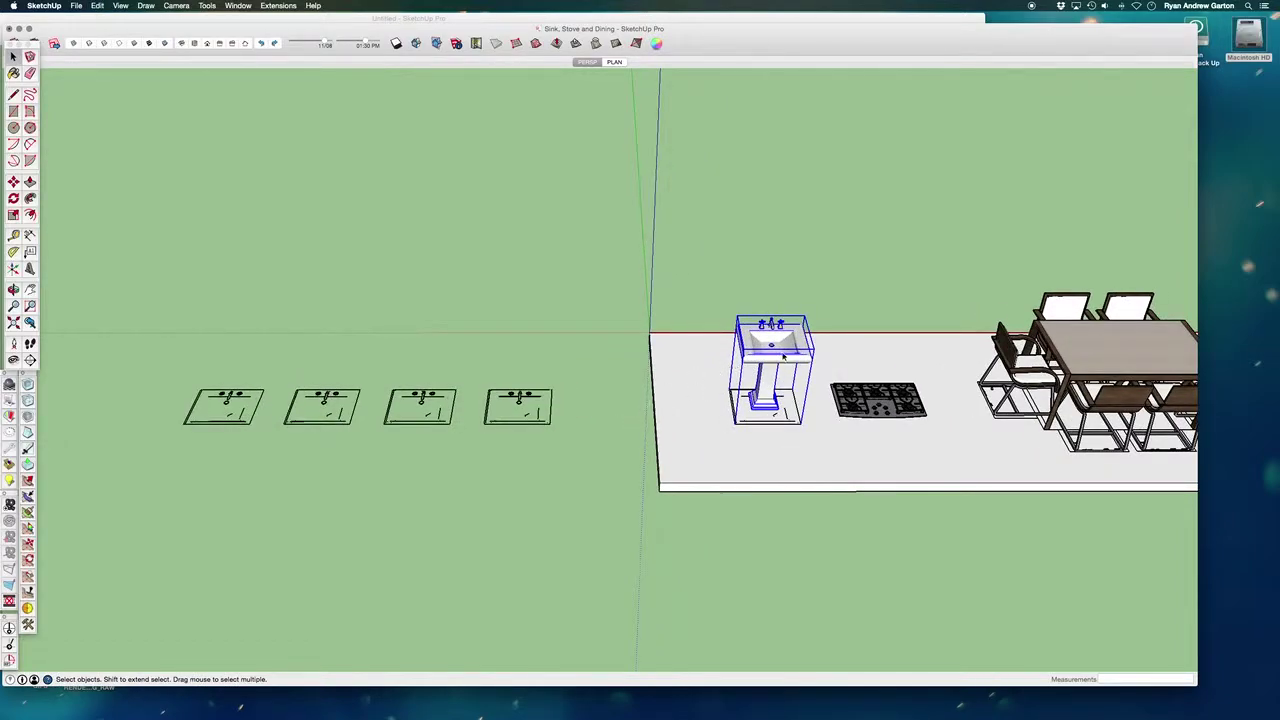
{"action": "right_click", "coordinate": [767, 354]}
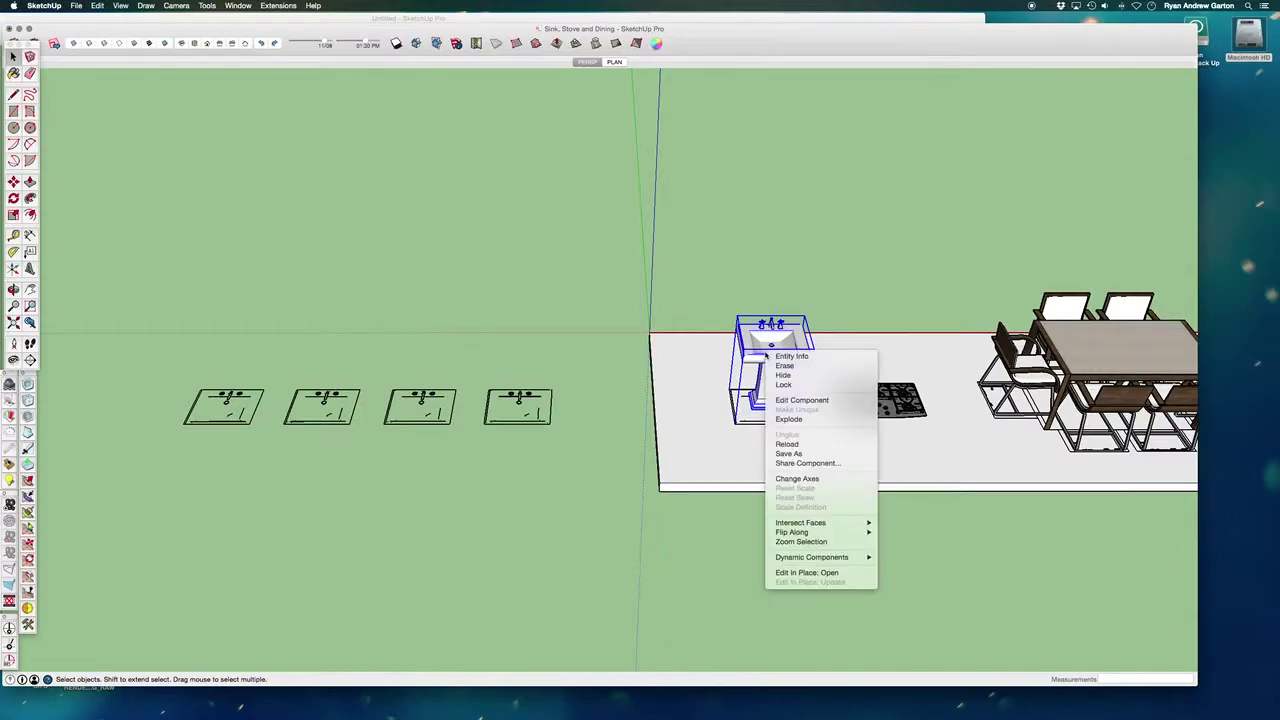
{"action": "left_click", "coordinate": [737, 277]}
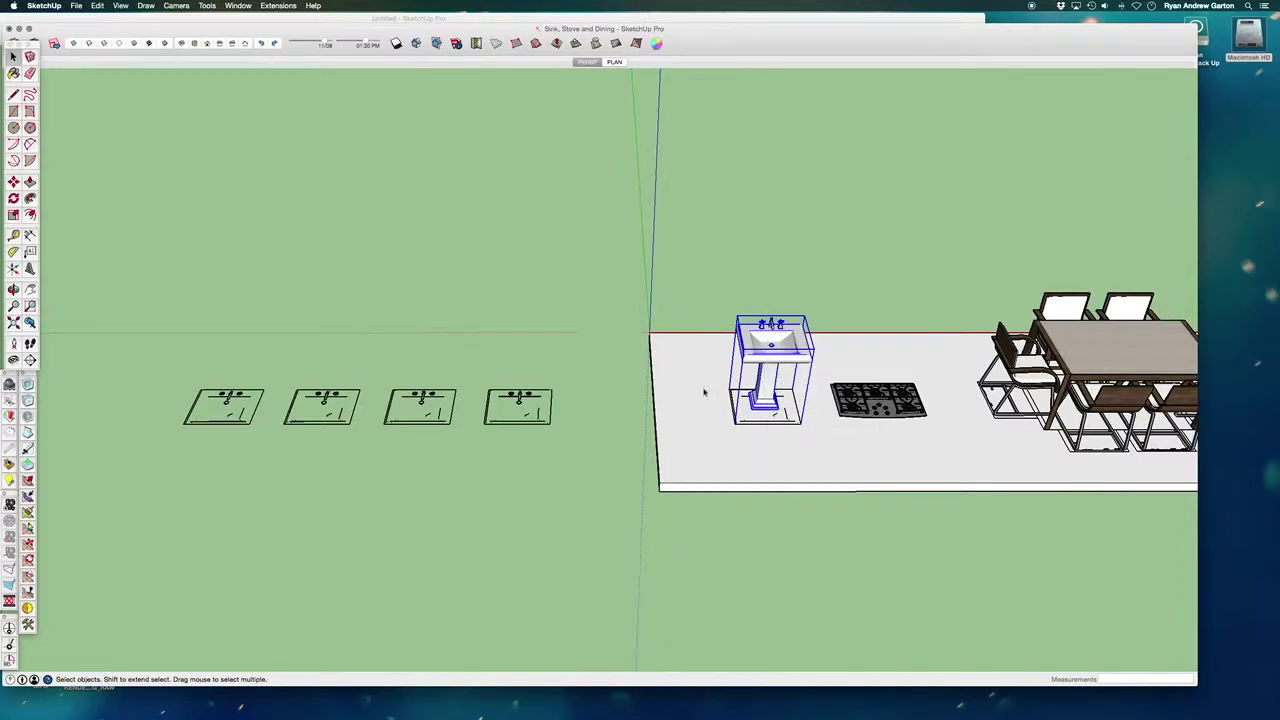
Paste the 3D sink inside the 2D sink component nearest the slab, aligned at its origin corner, and close the component
{"action": "scroll", "coordinate": [620, 395], "scroll_direction": "up", "scroll_amount": 2}
{"action": "left_click", "coordinate": [530, 420]}
{"action": "double_click", "coordinate": [531, 422]}
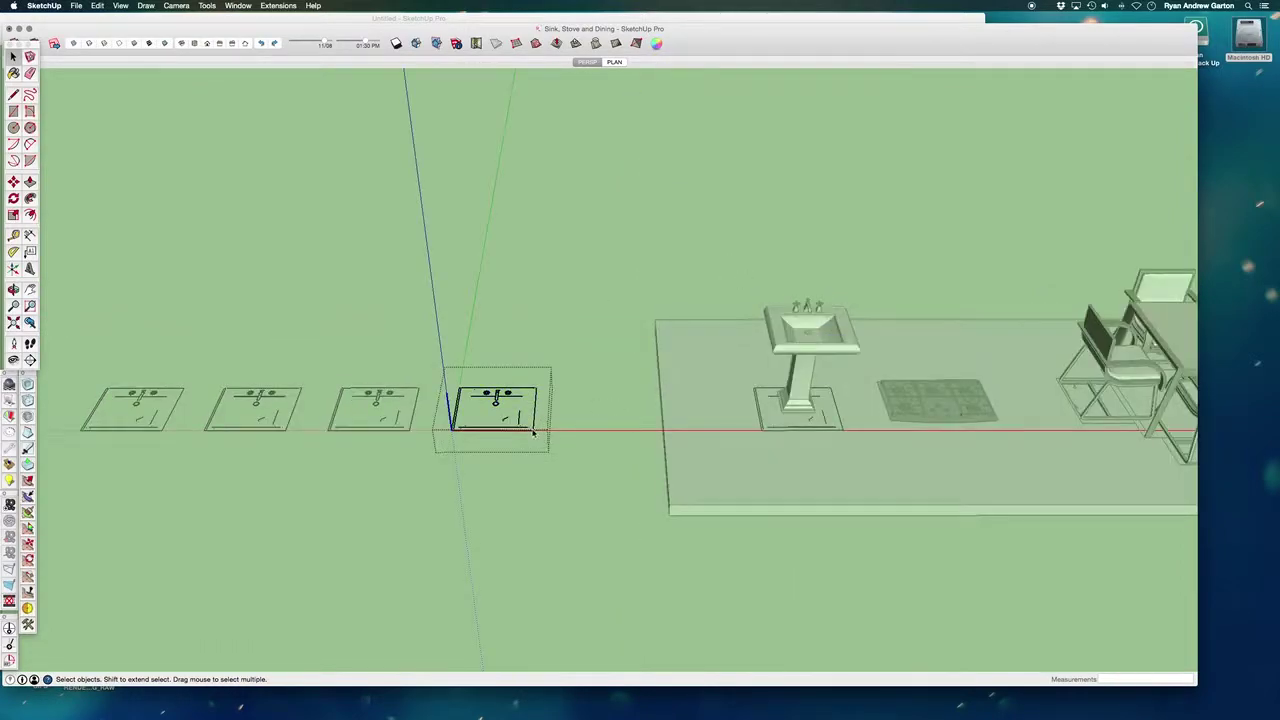
{"action": "scroll", "coordinate": [527, 430], "scroll_direction": "up", "scroll_amount": 2}
{"action": "key", "text": "super+v"}
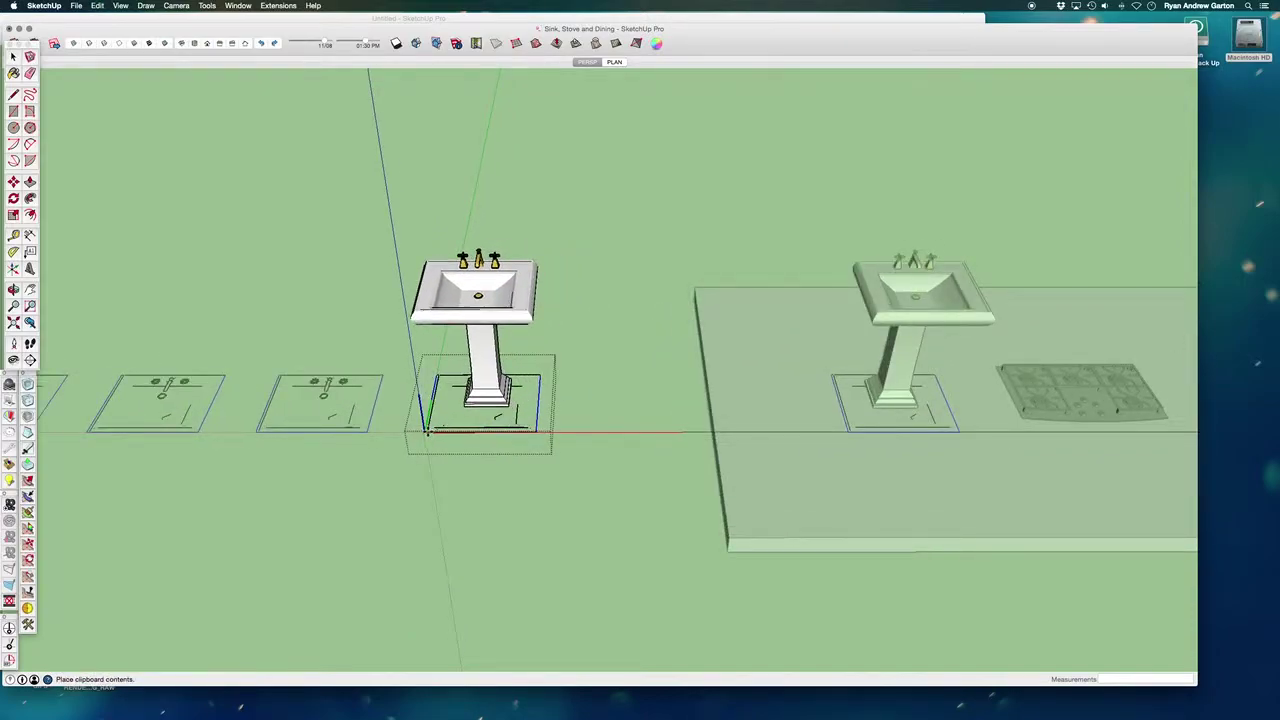
{"action": "left_click", "coordinate": [426, 430]}
{"action": "scroll", "coordinate": [530, 445], "scroll_direction": "down", "scroll_amount": 5}
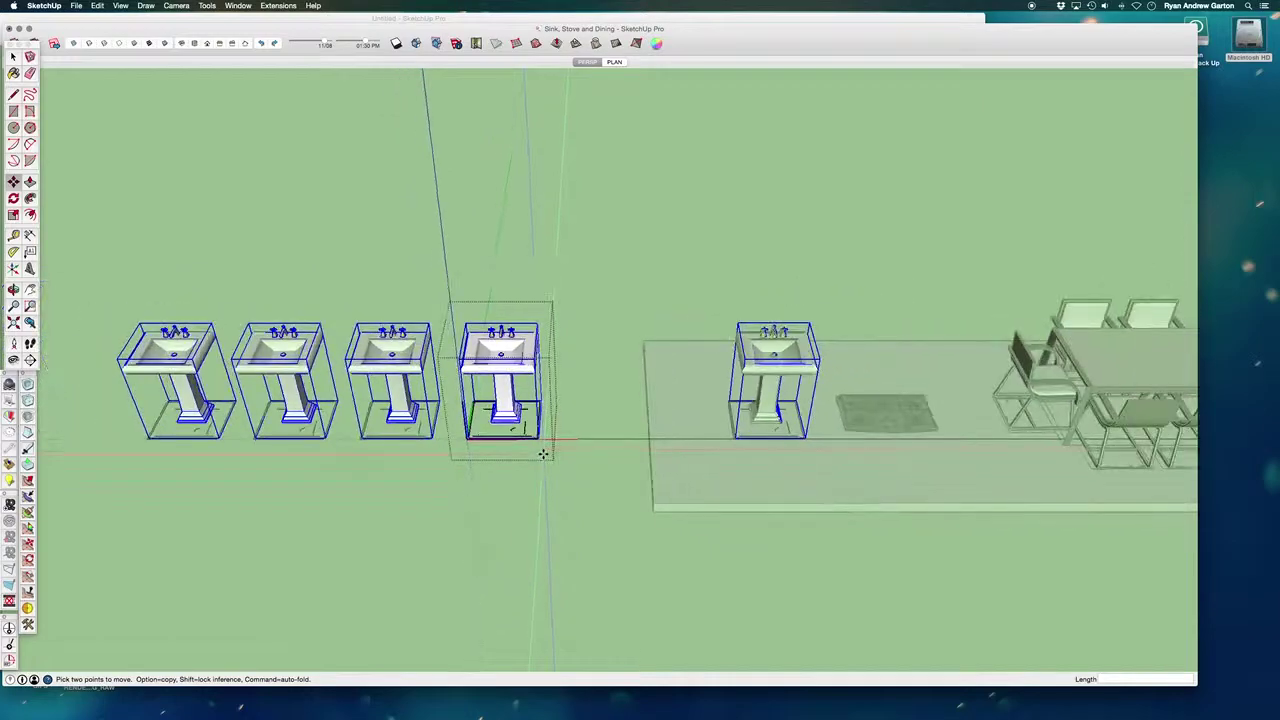
{"action": "left_click", "coordinate": [591, 243]}
{"action": "middle_click_drag", "start_coordinate": [434, 400], "coordinate": [486, 345]}
{"action": "scroll", "coordinate": [482, 440], "scroll_direction": "up", "scroll_amount": 5}
{"action": "scroll", "coordinate": [451, 391], "scroll_direction": "down", "scroll_amount": 5}
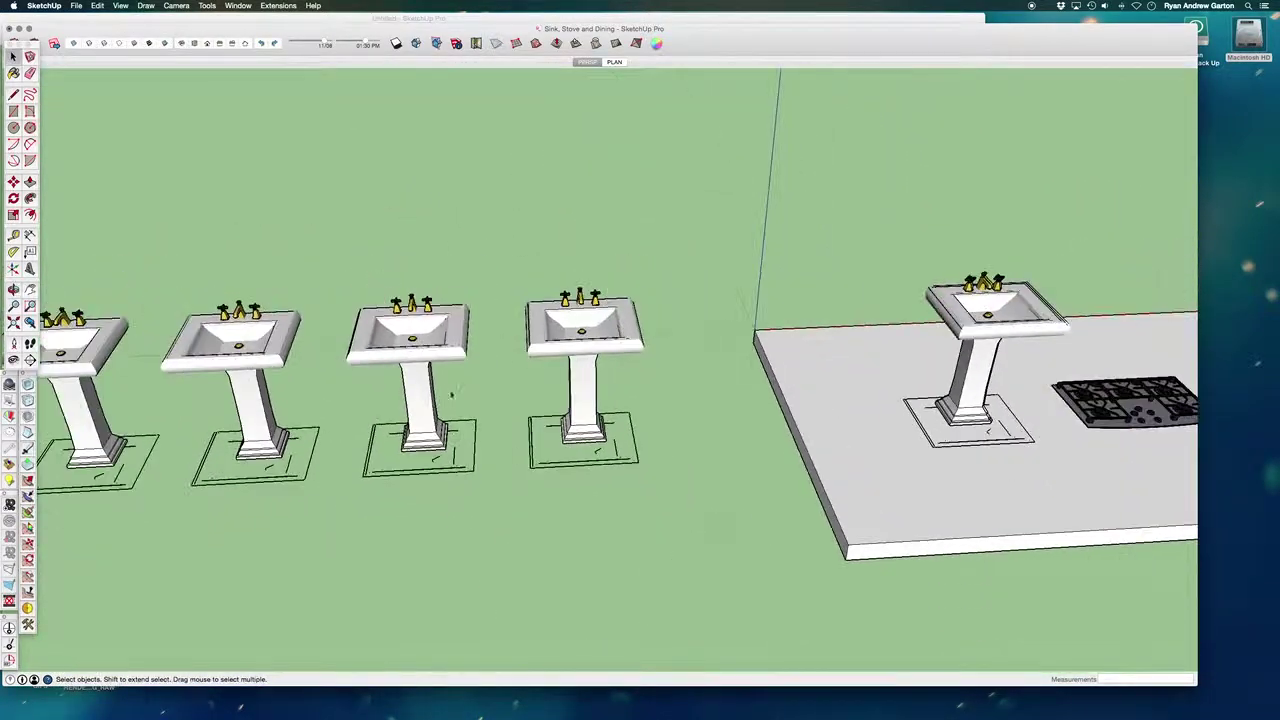
{"action": "scroll", "coordinate": [509, 366], "scroll_direction": "down", "scroll_amount": 2}
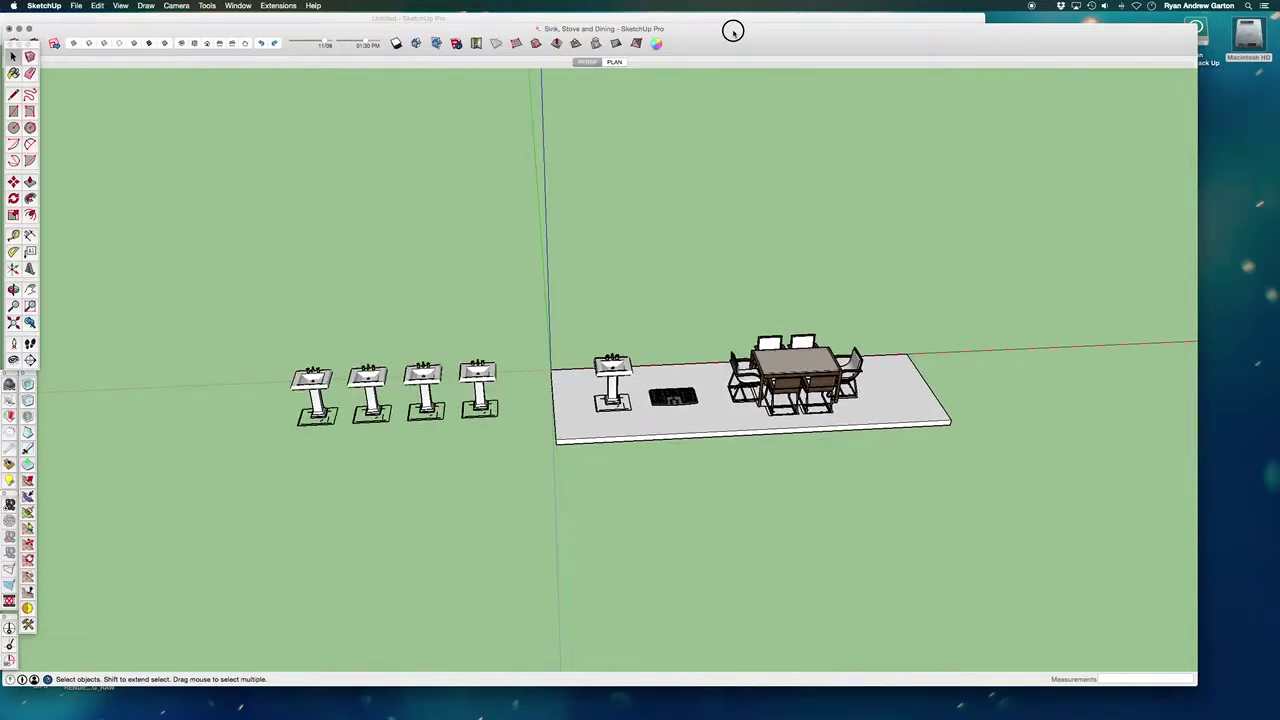
Switch to the Blocks For 2 D model and look over its categories of 2D blocks
{"action": "mouse_move", "coordinate": [731, 29]}
{"action": "left_mouse_down"}
{"action": "mouse_move", "coordinate": [763, 86]}
{"action": "mouse_move", "coordinate": [761, 155]}
{"action": "mouse_move", "coordinate": [674, 137]}
{"action": "mouse_move", "coordinate": [679, 33]}
{"action": "left_mouse_up"}
{"action": "mouse_move", "coordinate": [1157, 705]}
{"action": "left_click", "coordinate": [1196, 699]}
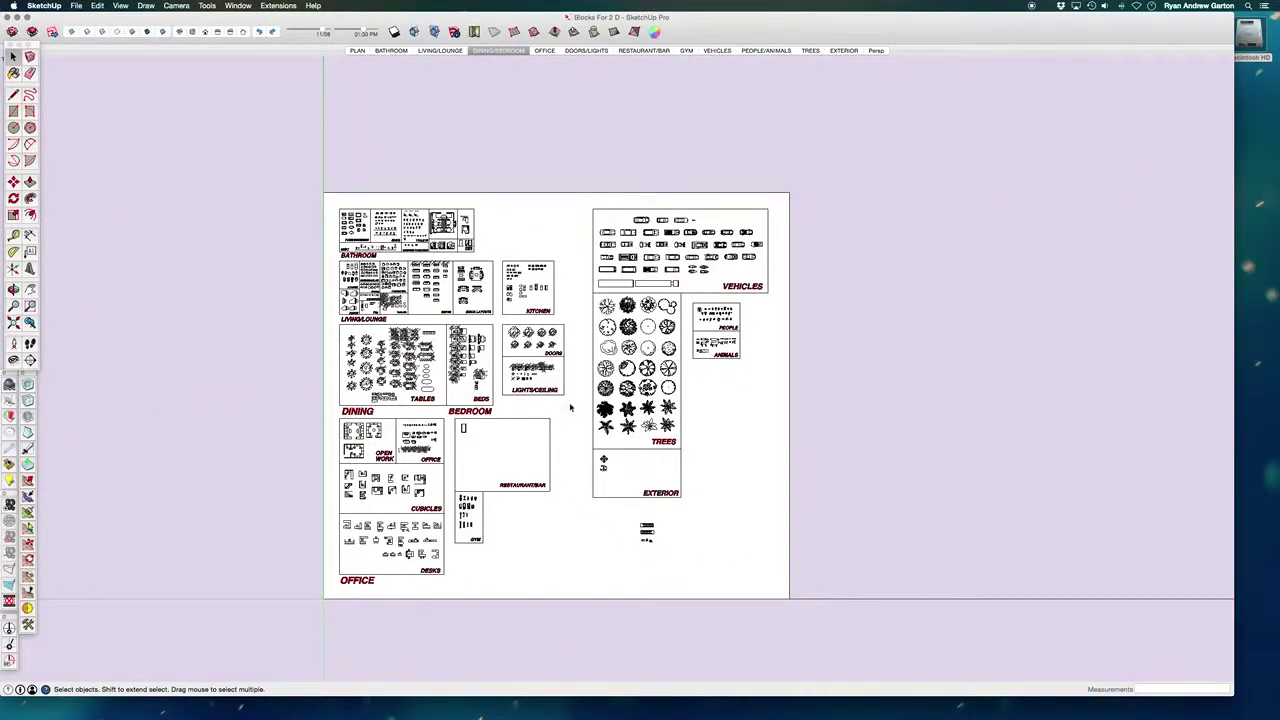
{"action": "scroll", "coordinate": [300, 290], "scroll_direction": "up", "scroll_amount": 3}
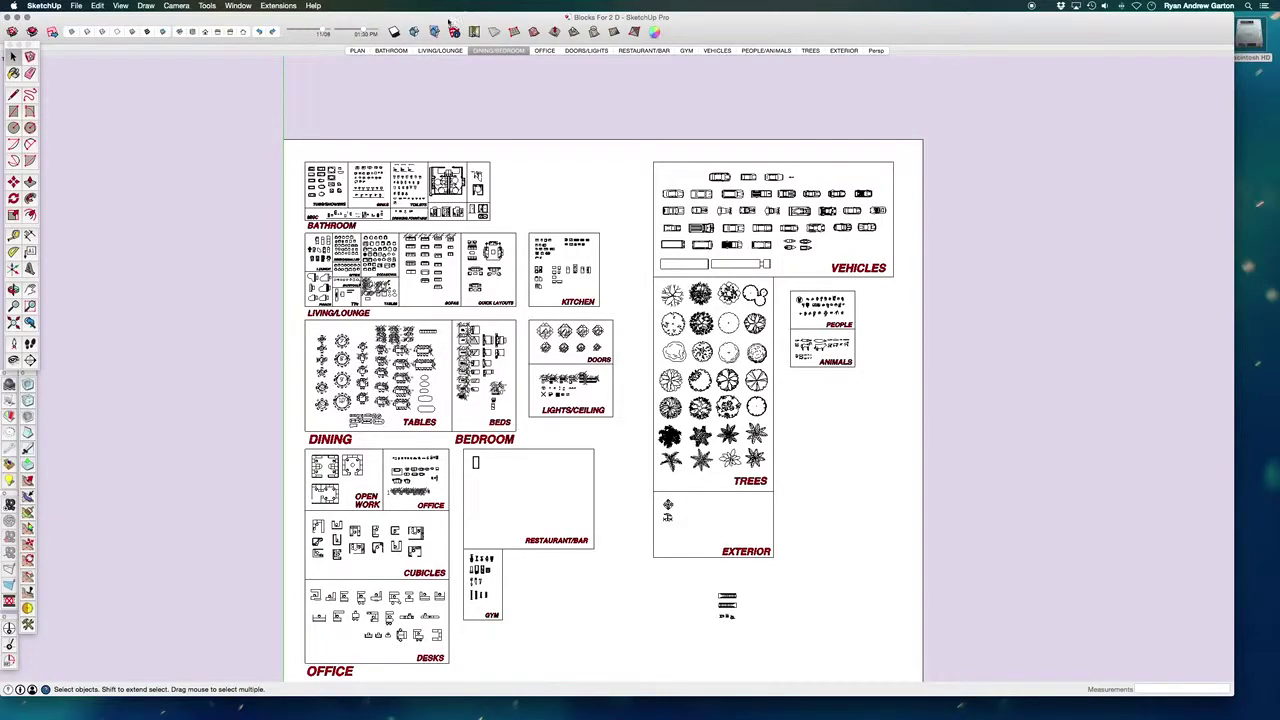
View the whole library in the PLAN scene and the BATHROOM scene, selecting the restroom layout and a toilet block
{"action": "left_click_drag", "start_coordinate": [450, 20], "coordinate": [460, 10]}
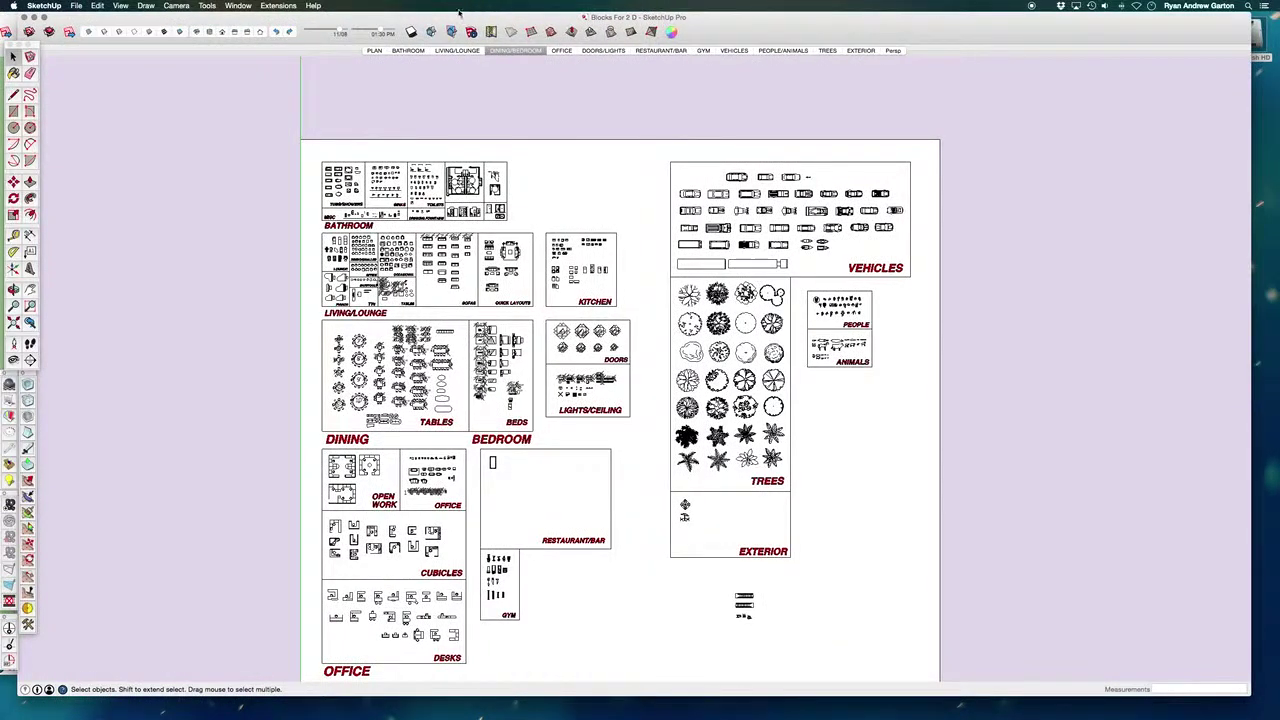
{"action": "left_click", "coordinate": [373, 51]}
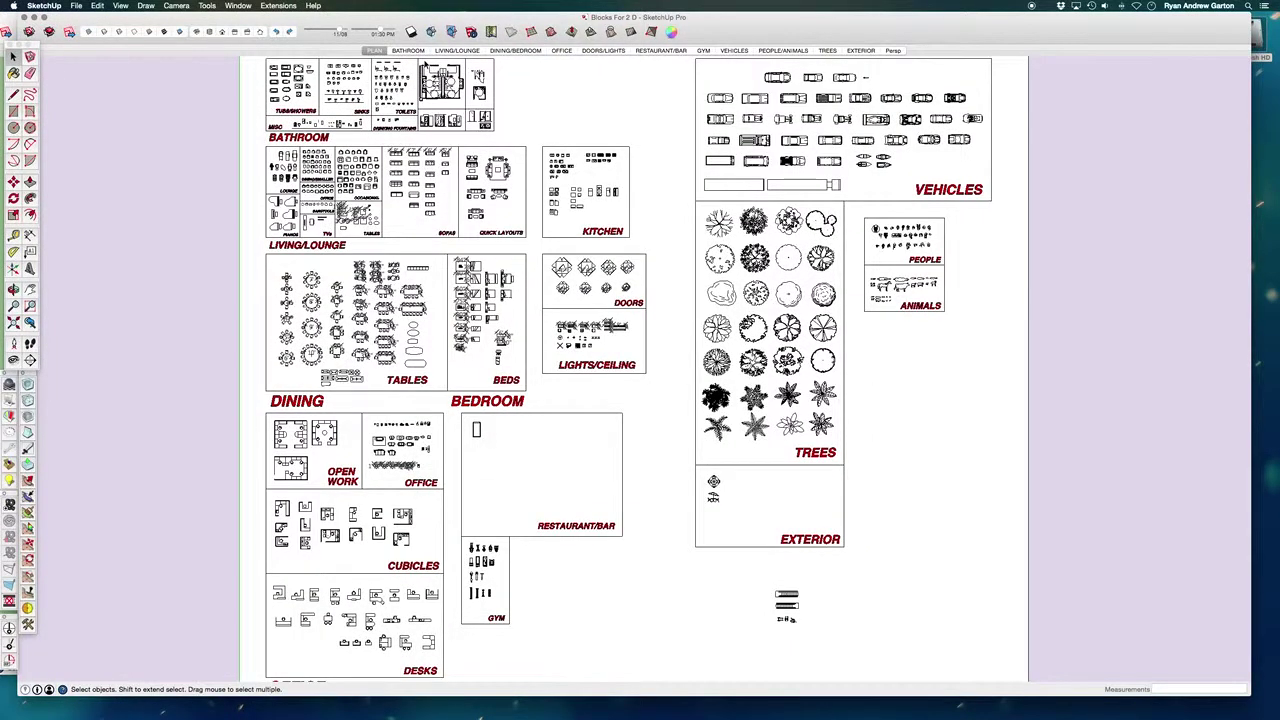
{"action": "left_click", "coordinate": [418, 53]}
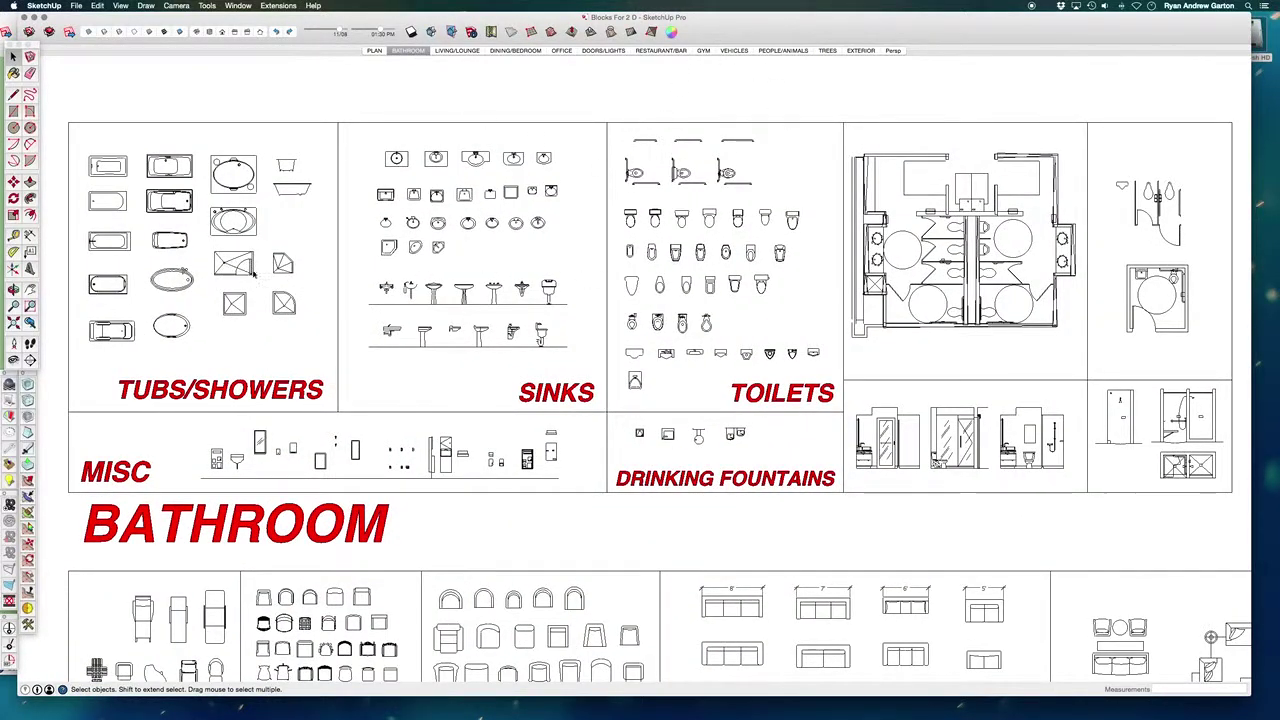
{"action": "left_click", "coordinate": [969, 243]}
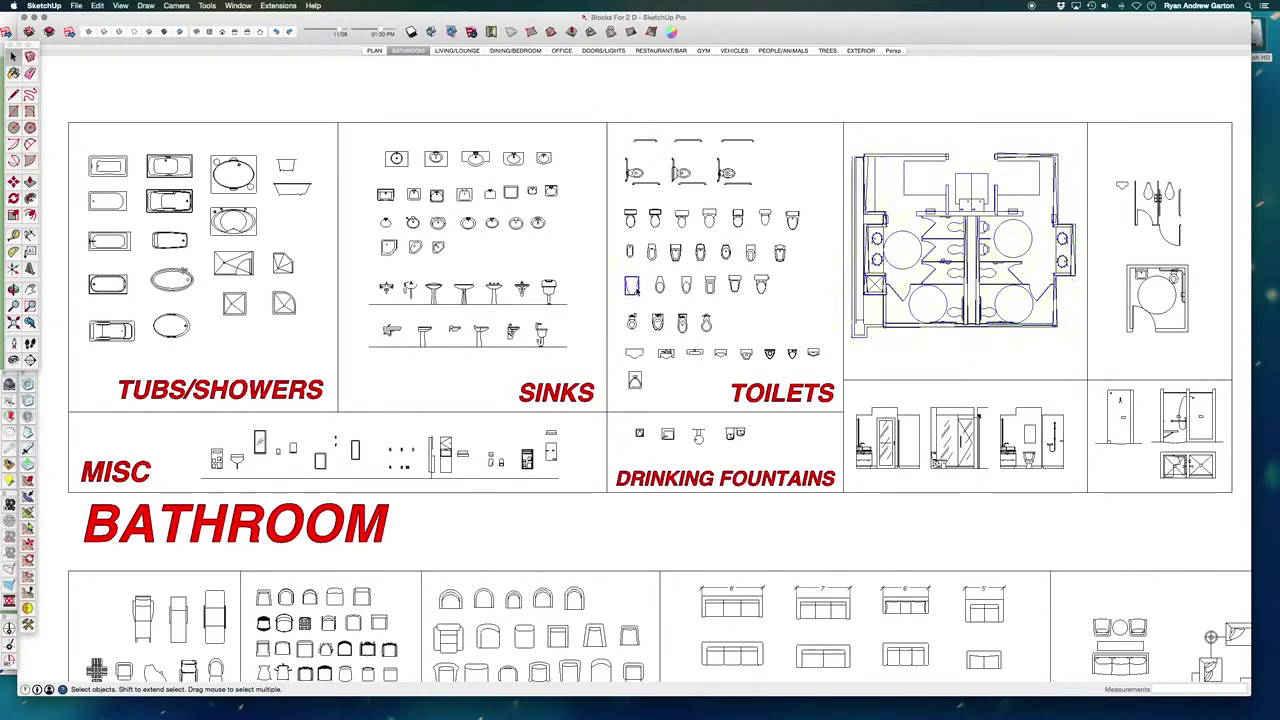
{"action": "left_click", "coordinate": [633, 287]}
Look through the LIVING/LOUNGE, DINING/BEDROOM, OFFICE and DOORS/LIGHTS scenes and select the 4' door block
{"action": "left_click", "coordinate": [459, 51]}
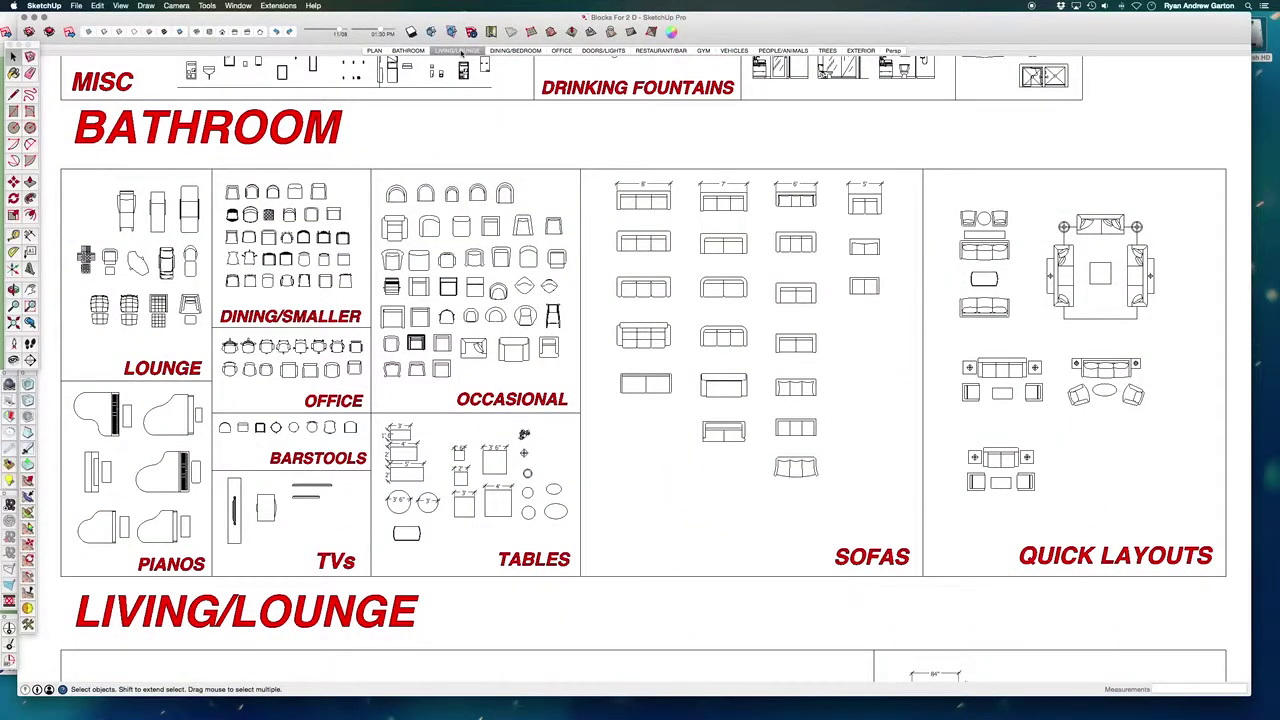
{"action": "left_click", "coordinate": [512, 51]}
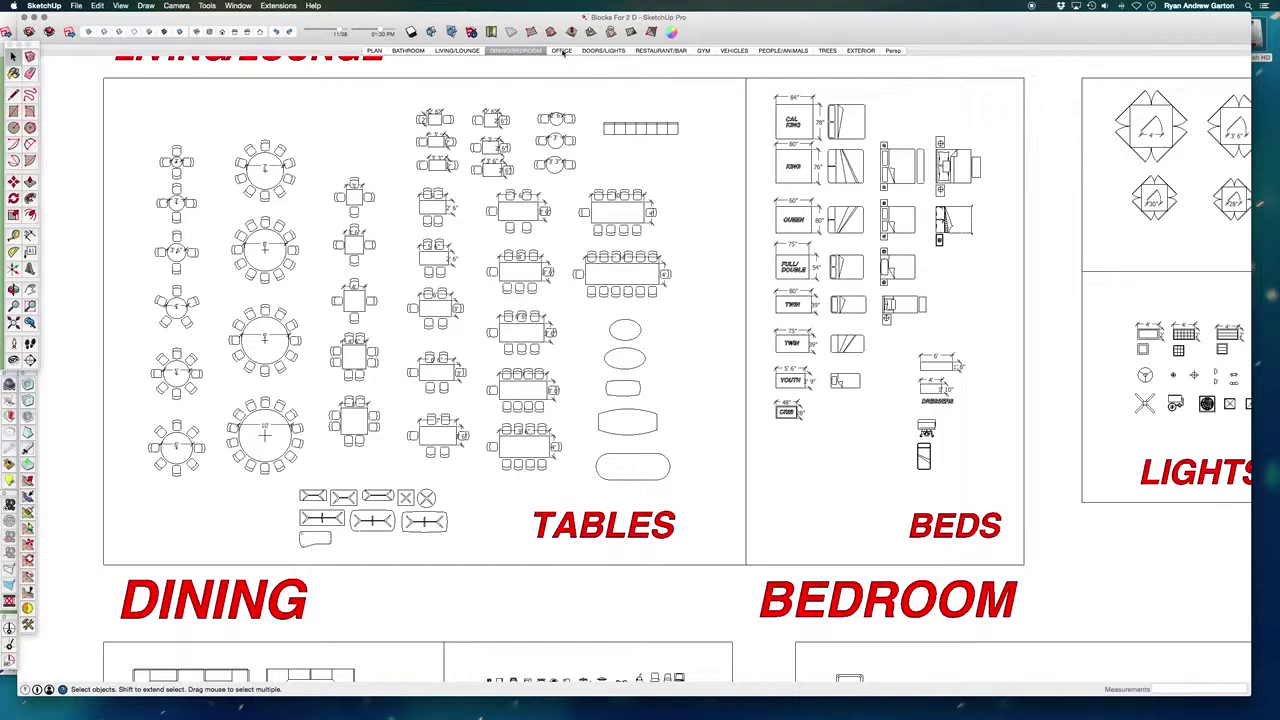
{"action": "left_click", "coordinate": [561, 51]}
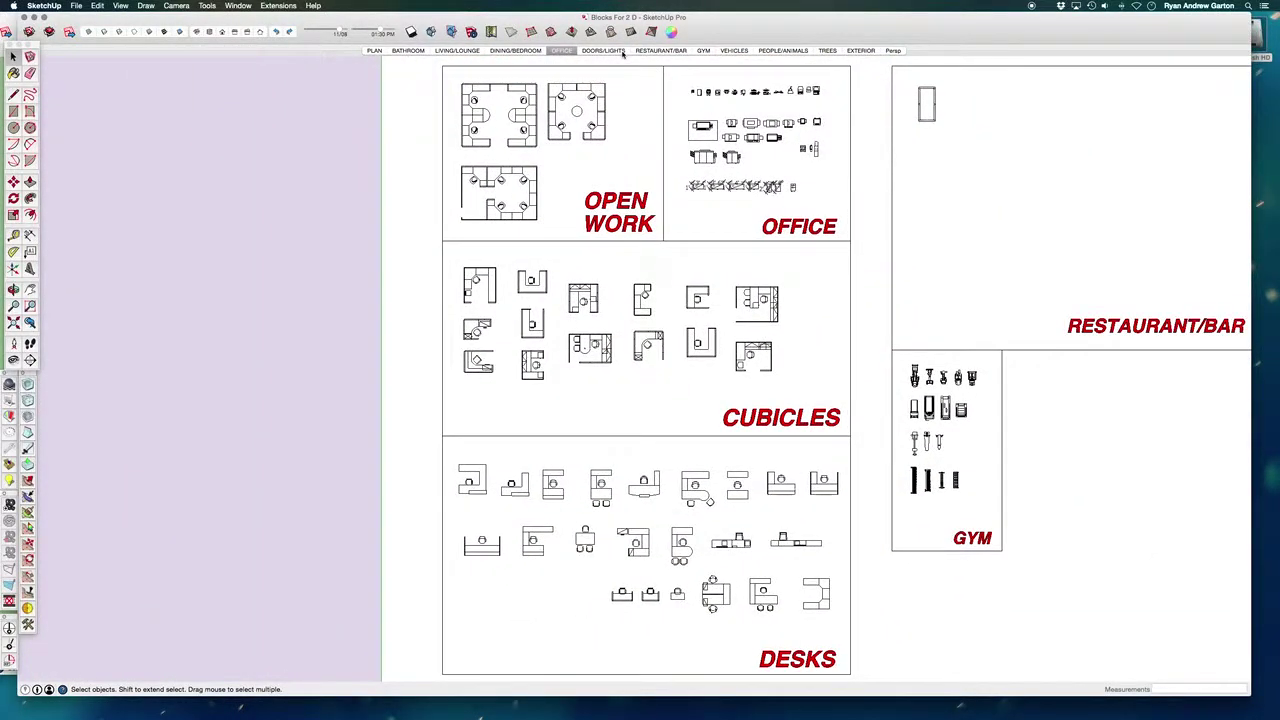
{"action": "left_click", "coordinate": [610, 51]}
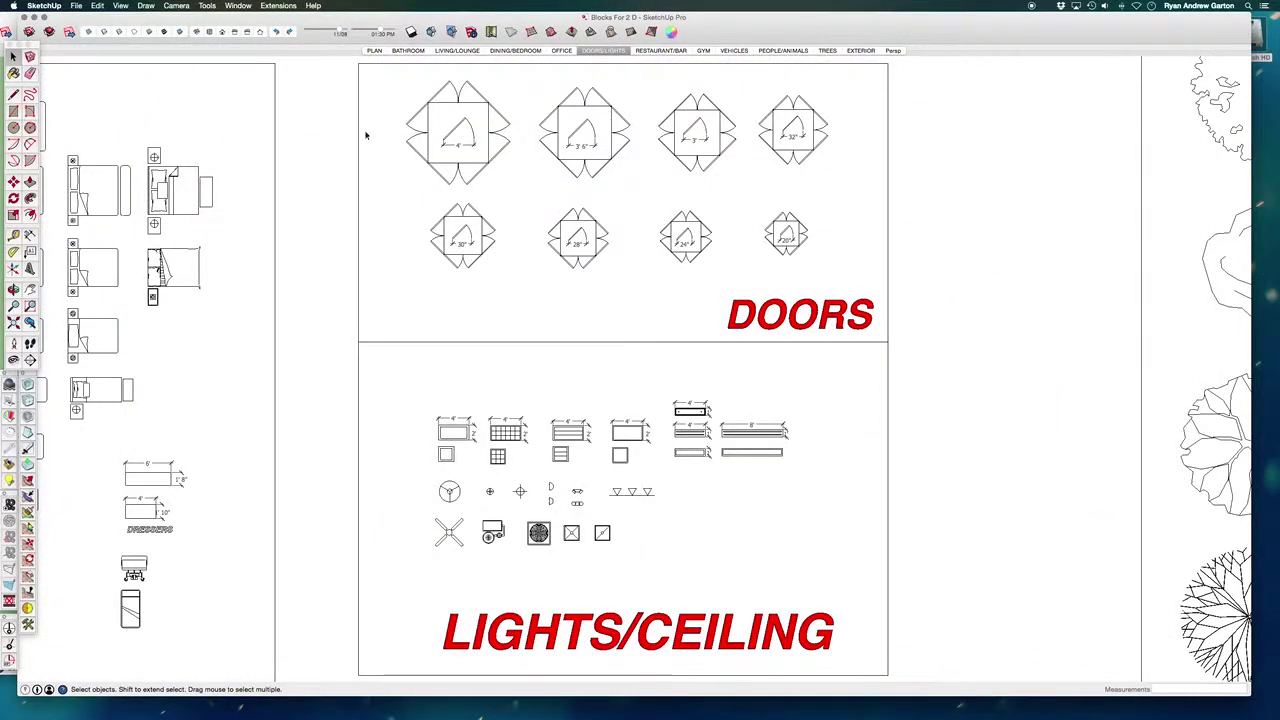
{"action": "left_click", "coordinate": [447, 90]}
Look through the RESTAURANT/BAR, GYM, VEHICLES, PEOPLE/ANIMALS and TREES scenes of the block library
{"action": "left_click", "coordinate": [660, 51]}
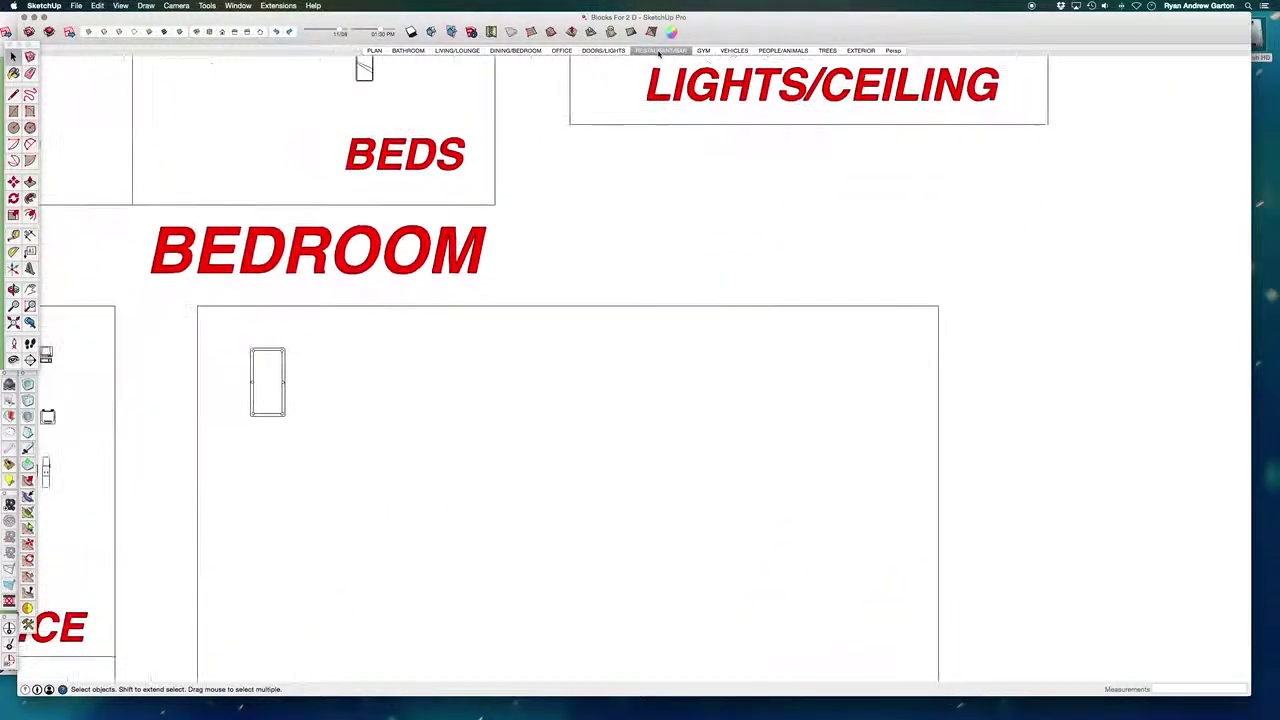
{"action": "left_click", "coordinate": [703, 51]}
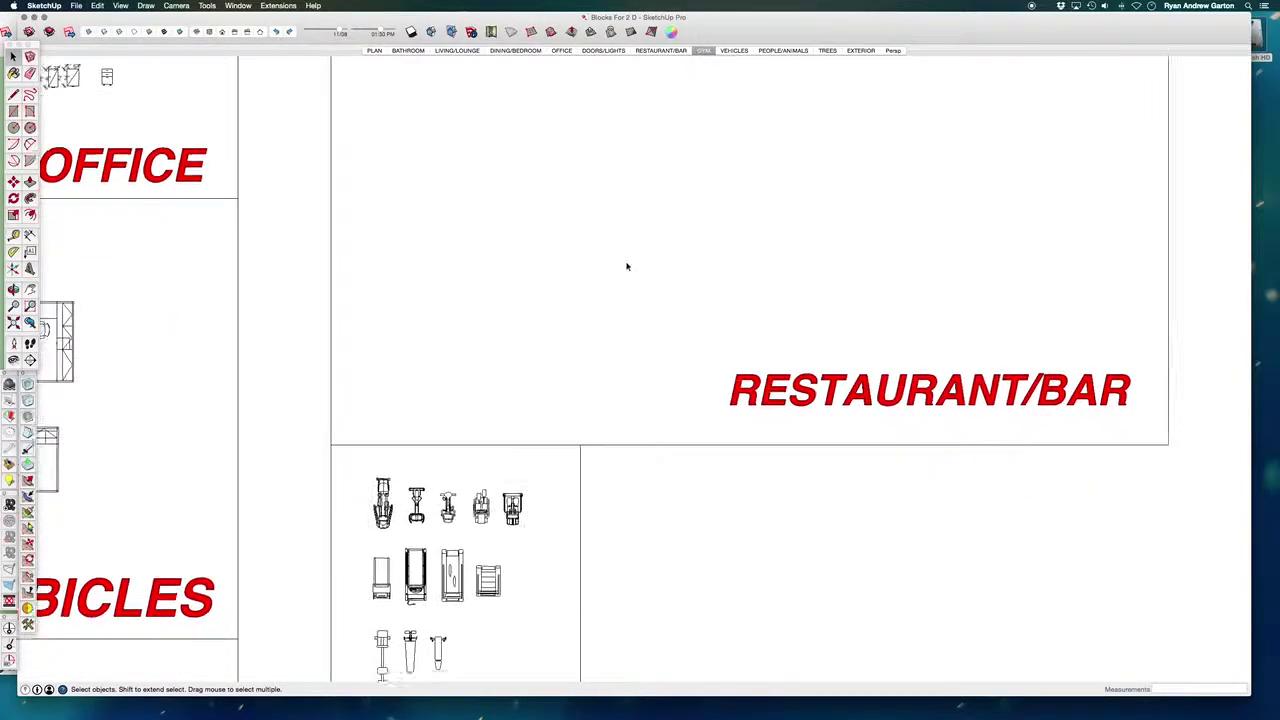
{"action": "left_click", "coordinate": [734, 51]}
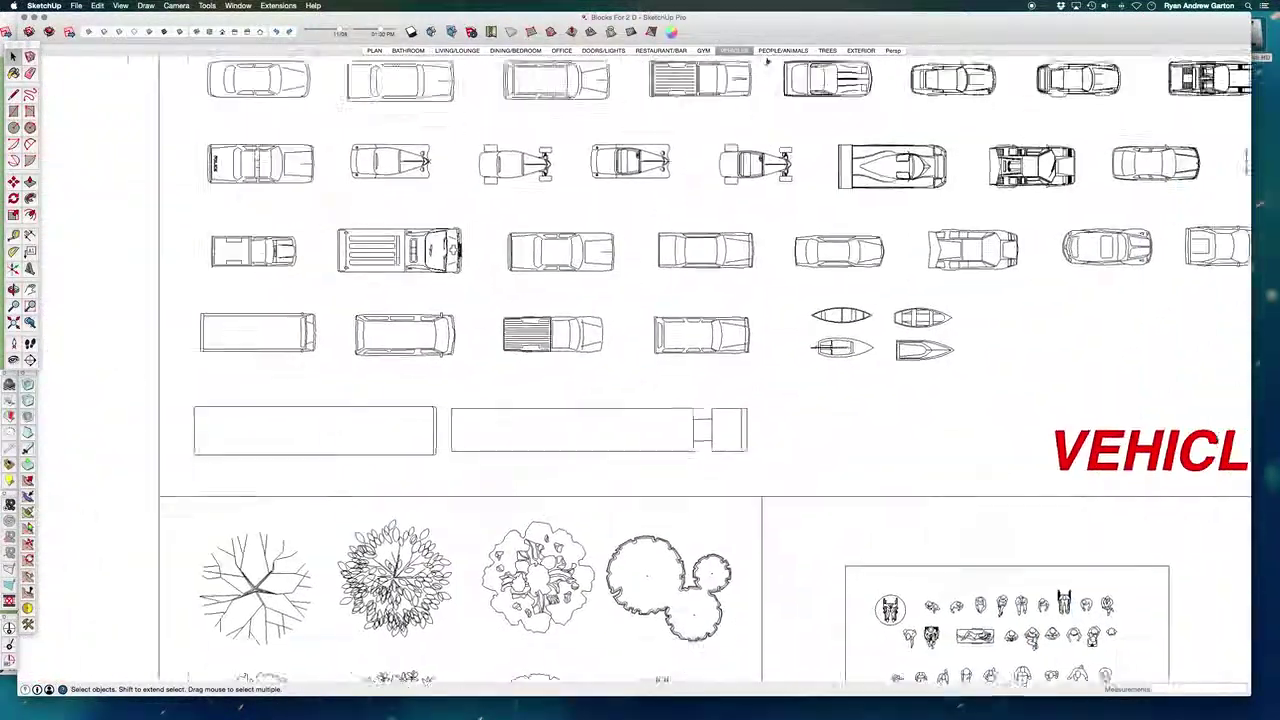
{"action": "left_click", "coordinate": [782, 51]}
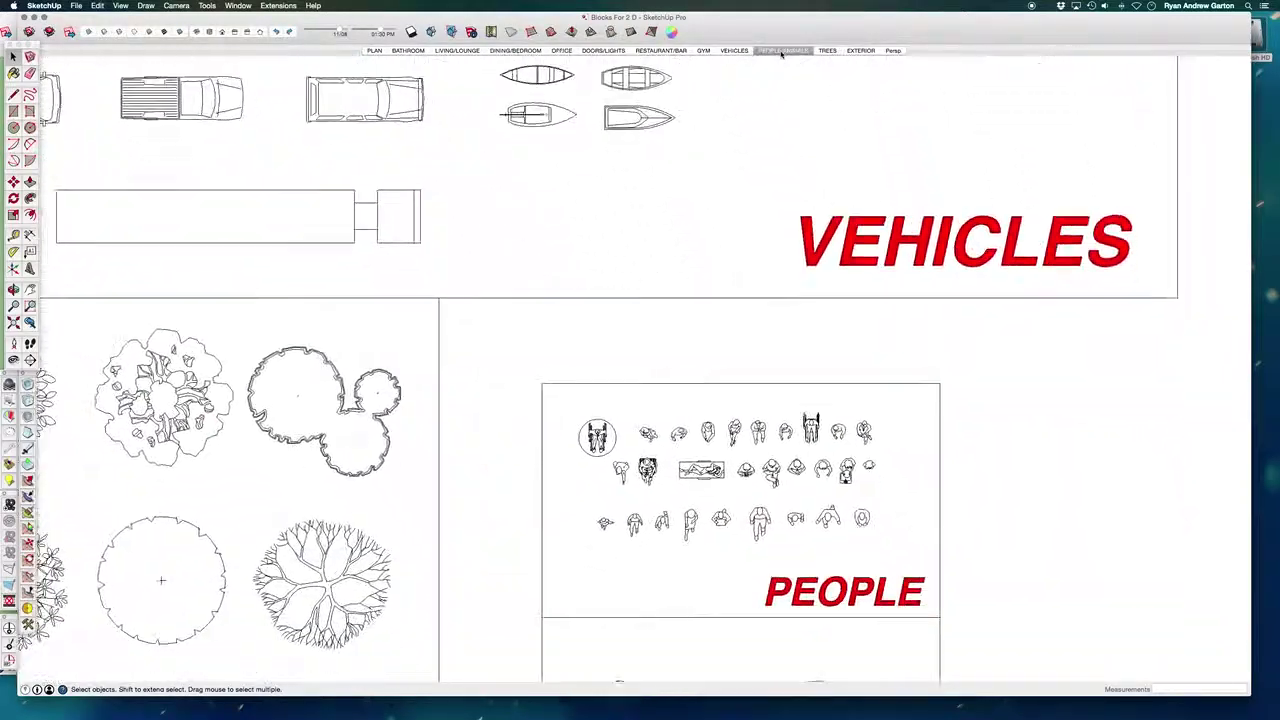
{"action": "left_click", "coordinate": [826, 51]}
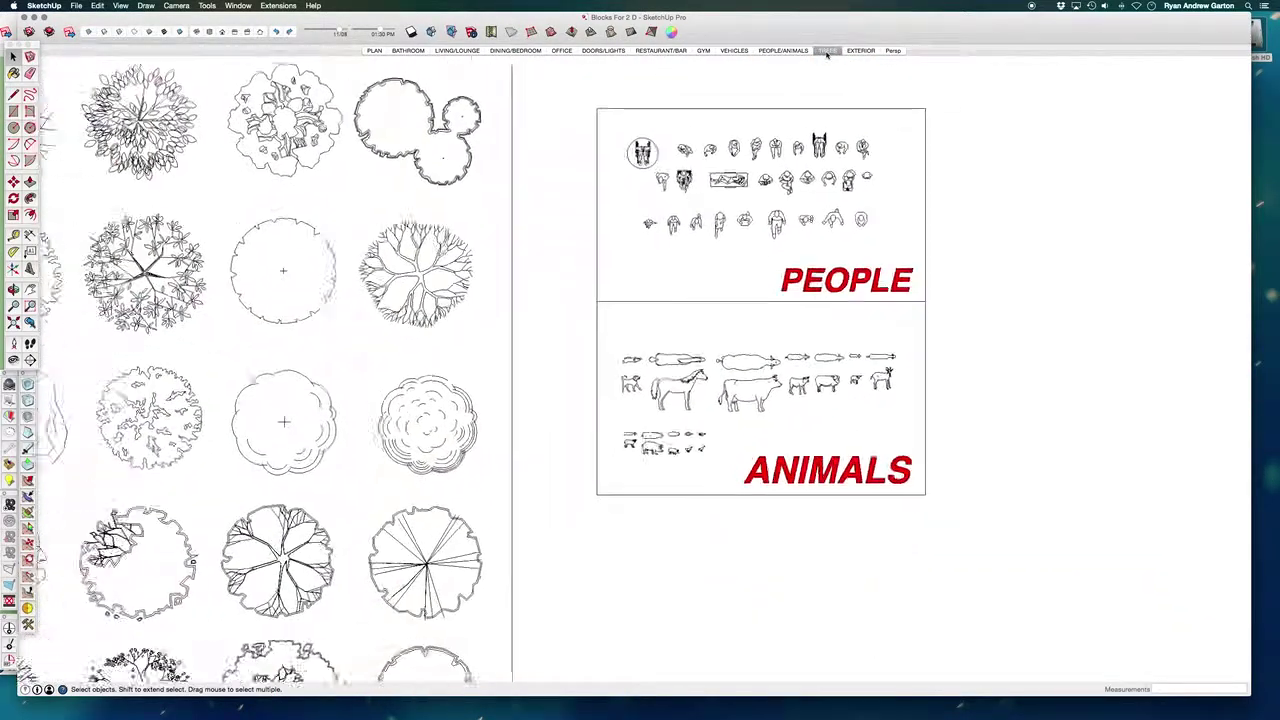
Show the block library in the Persp scene, move its window aside and bring the Sink, Stove and Dining model to the front
{"action": "left_click", "coordinate": [890, 51]}
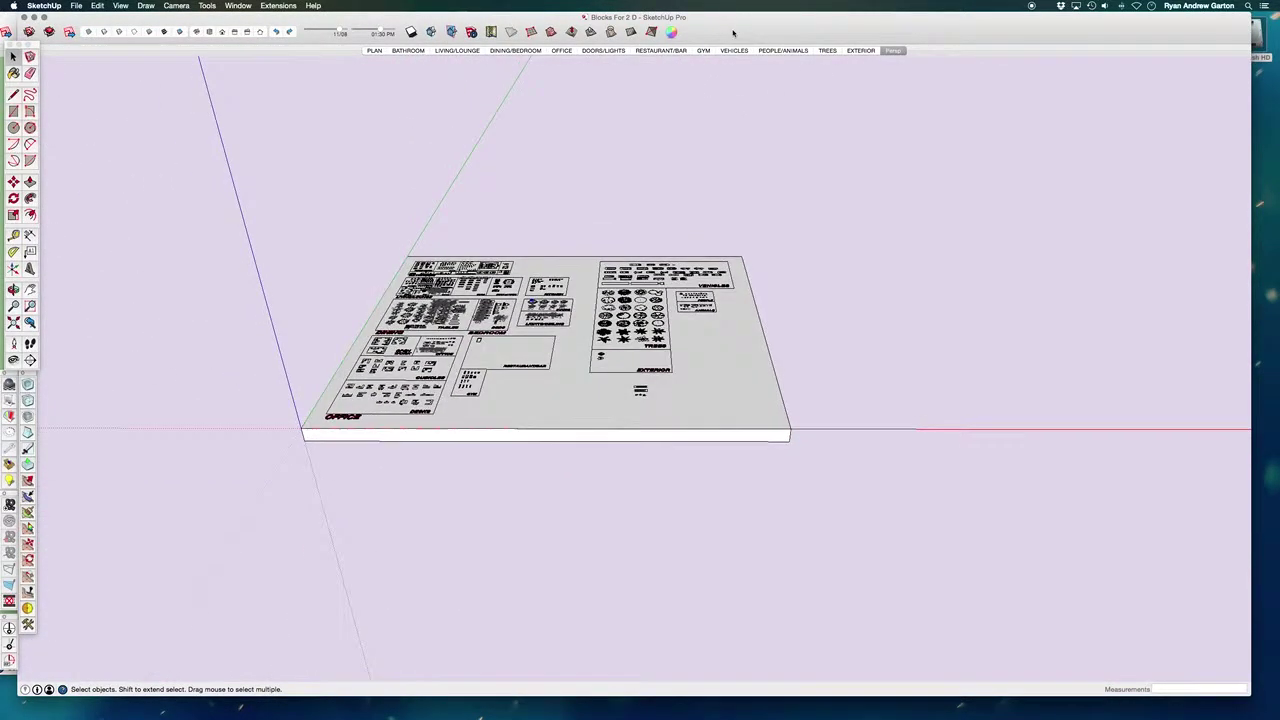
{"action": "left_click_drag", "start_coordinate": [731, 31], "coordinate": [803, 200]}
{"action": "scroll", "coordinate": [543, 405], "scroll_direction": "up", "scroll_amount": 3}
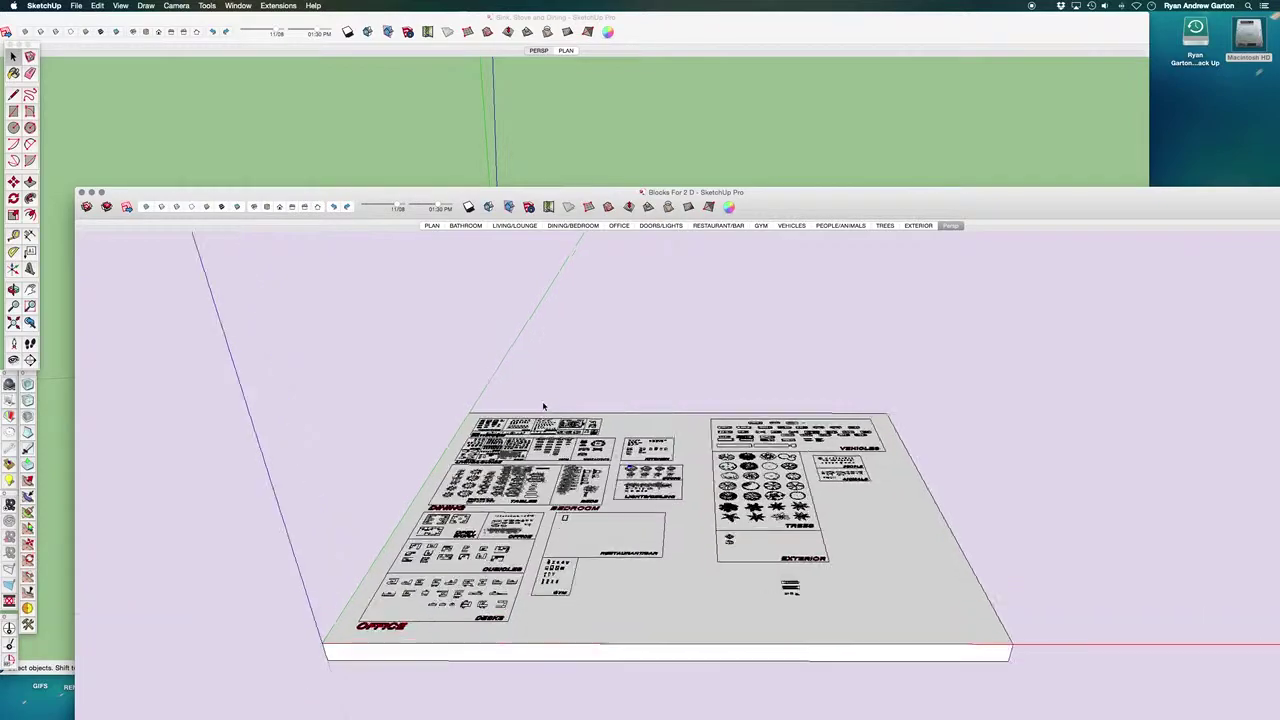
{"action": "scroll", "coordinate": [543, 405], "scroll_direction": "up", "scroll_amount": 1}
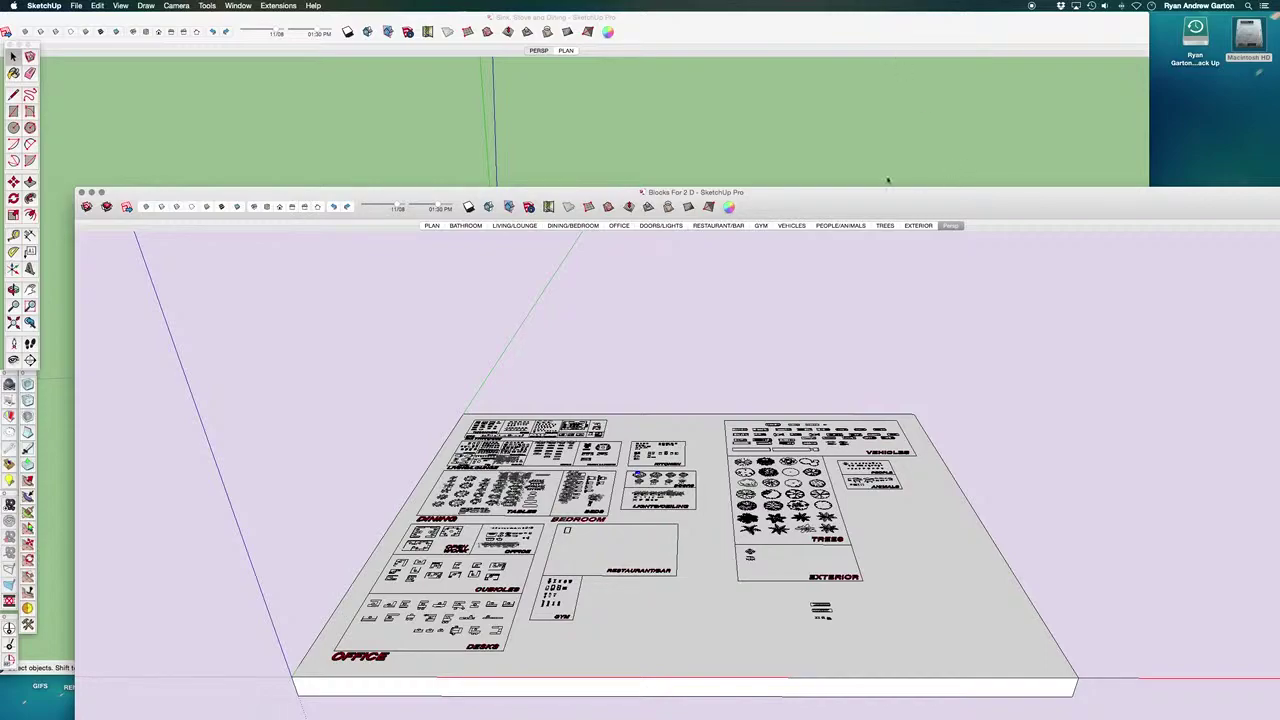
{"action": "left_click", "coordinate": [855, 26]}
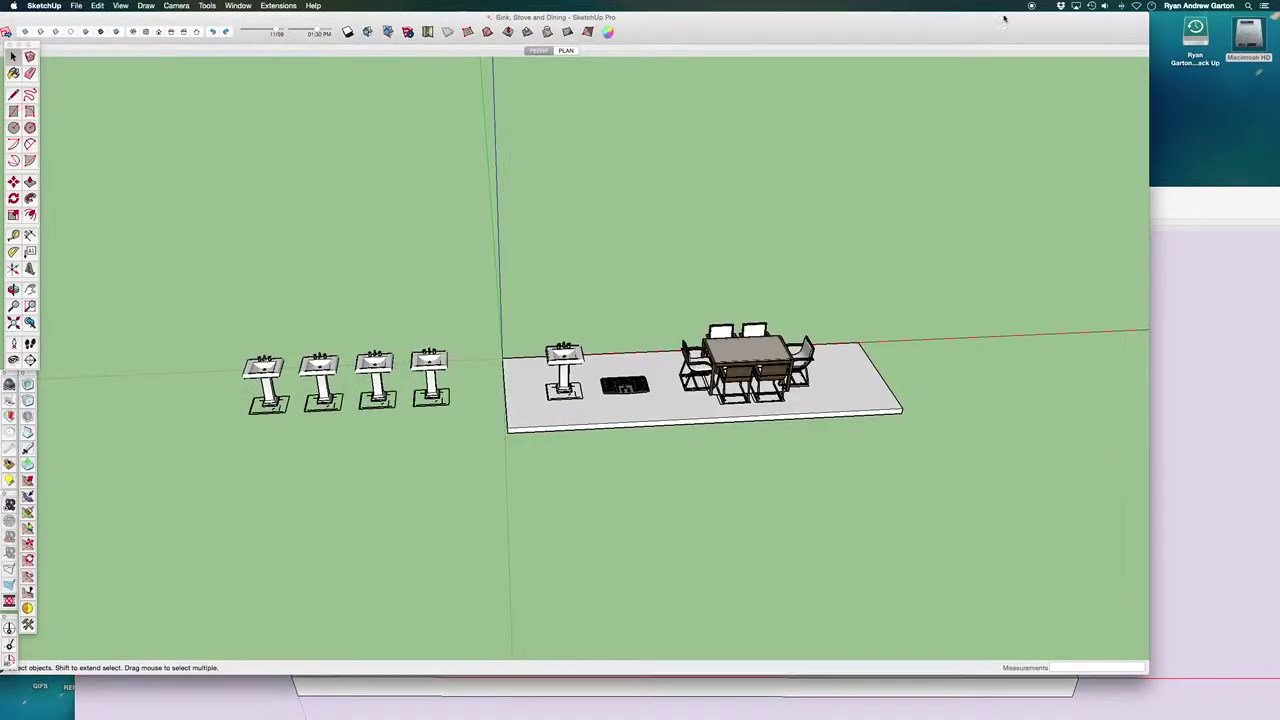